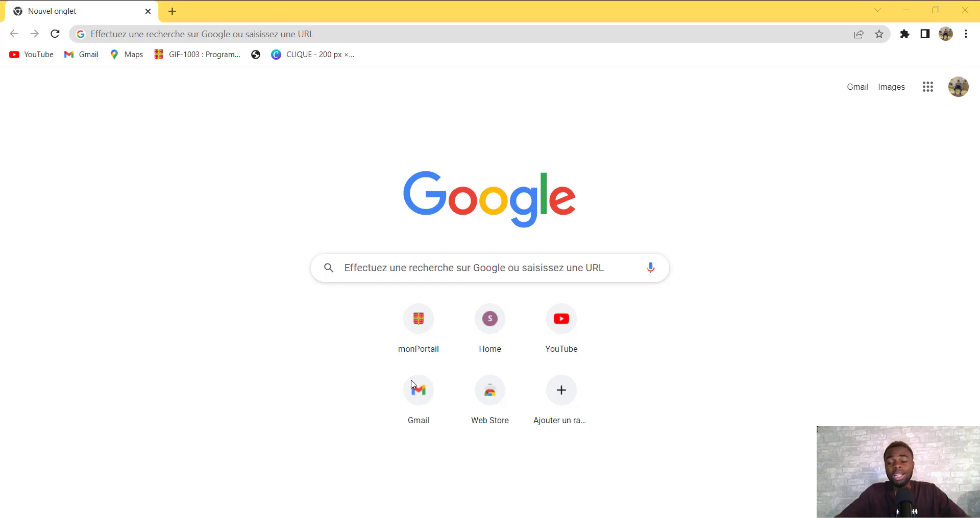
Search Google for 'demande d'admission cegep trois rivieres' using the autocomplete suggestion
left_click(494, 275)
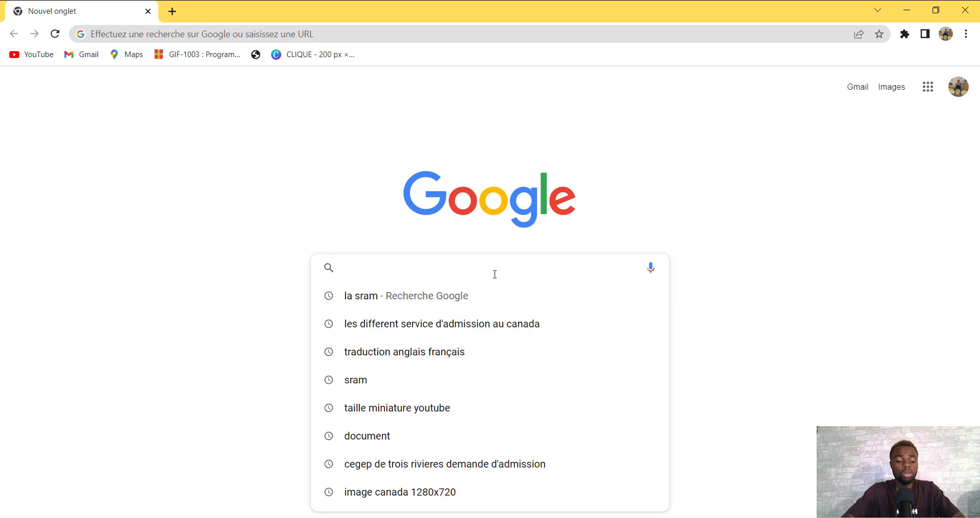
type("demande")
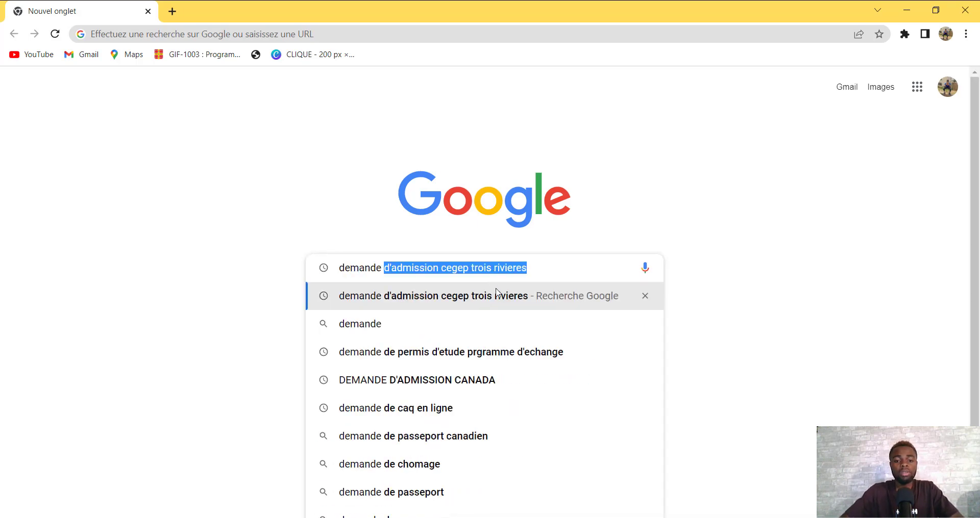
left_click(497, 291)
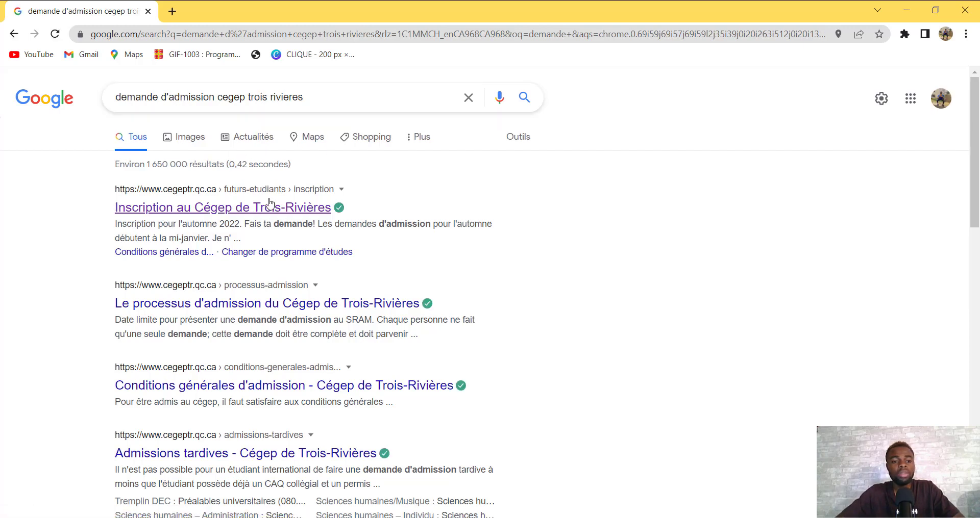
Open the 'Inscription au Cégep de Trois-Rivières' result and scroll through its autumn 2022 page
left_click(245, 210)
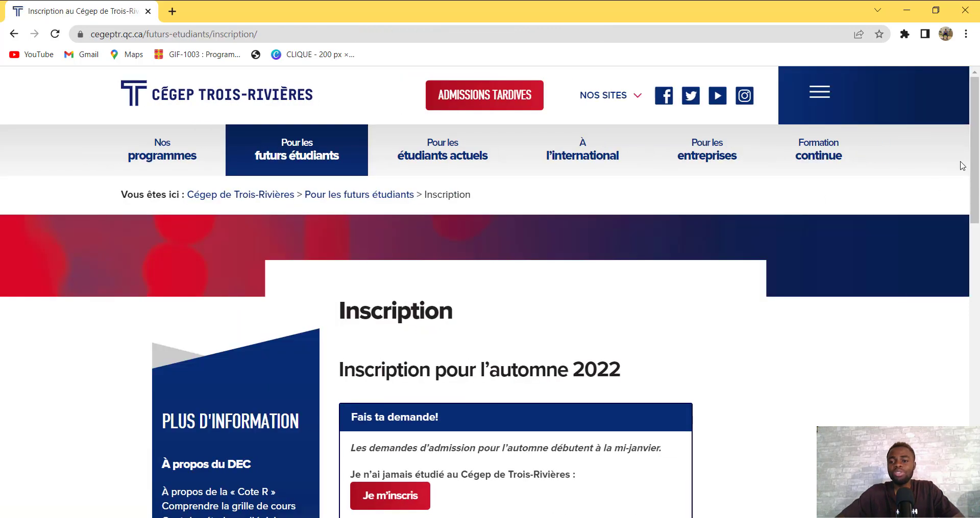
left_click_drag(975, 148, 978, 244)
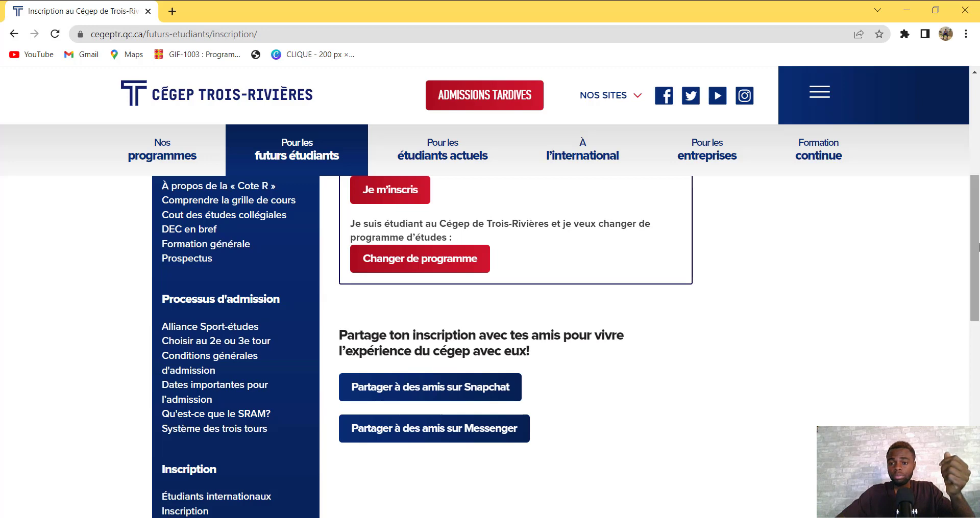
left_click_drag(977, 243, 977, 129)
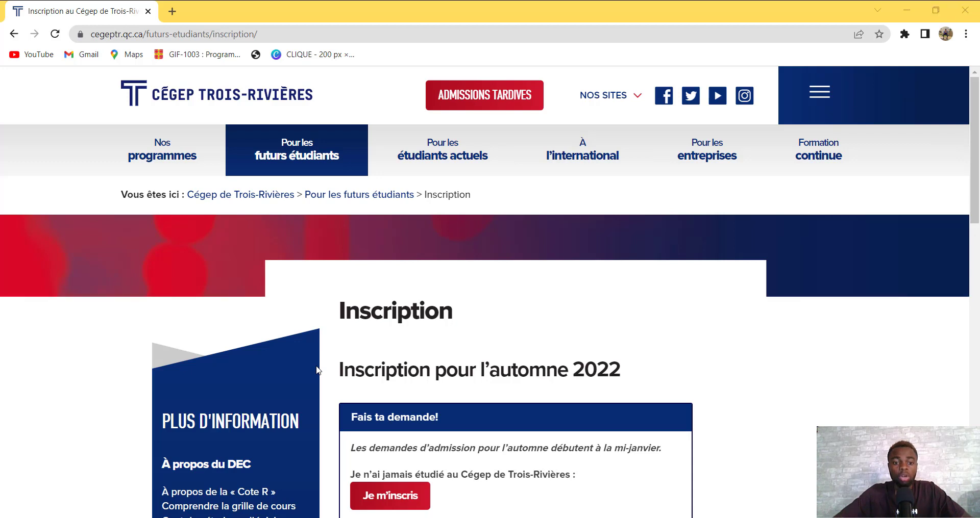
scroll(975, 160, "down", 3)
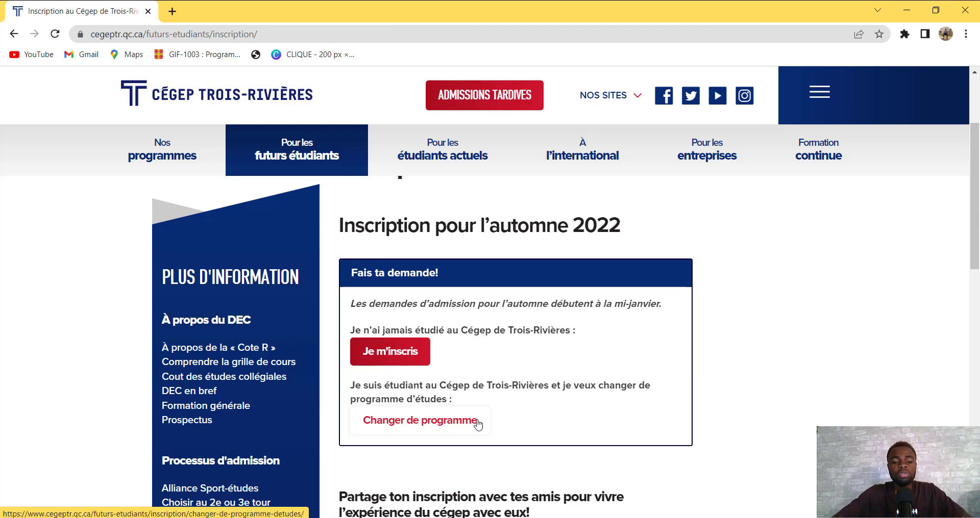
Launch the SRAM Admission site from 'Je m'inscris' in a new tab, briefly revisiting the Cégep tab
left_click(386, 353)
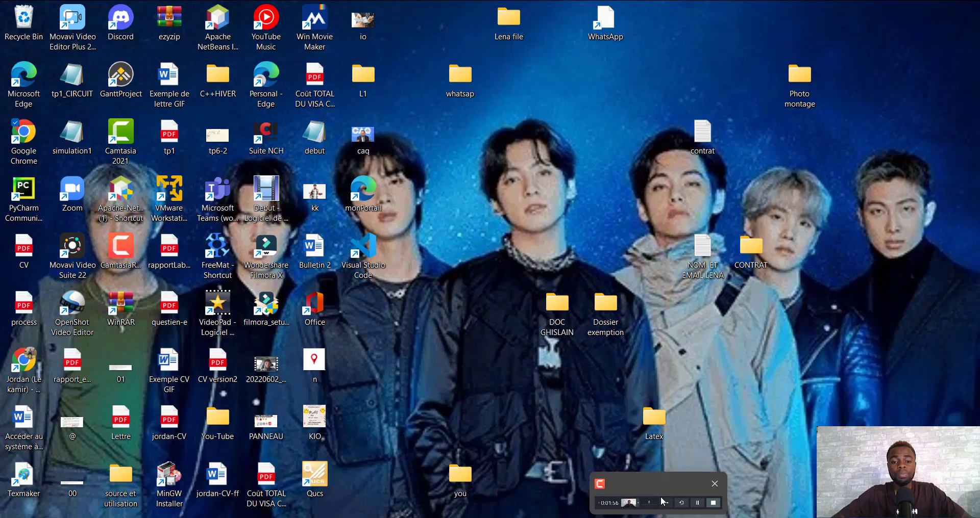
left_click(663, 502)
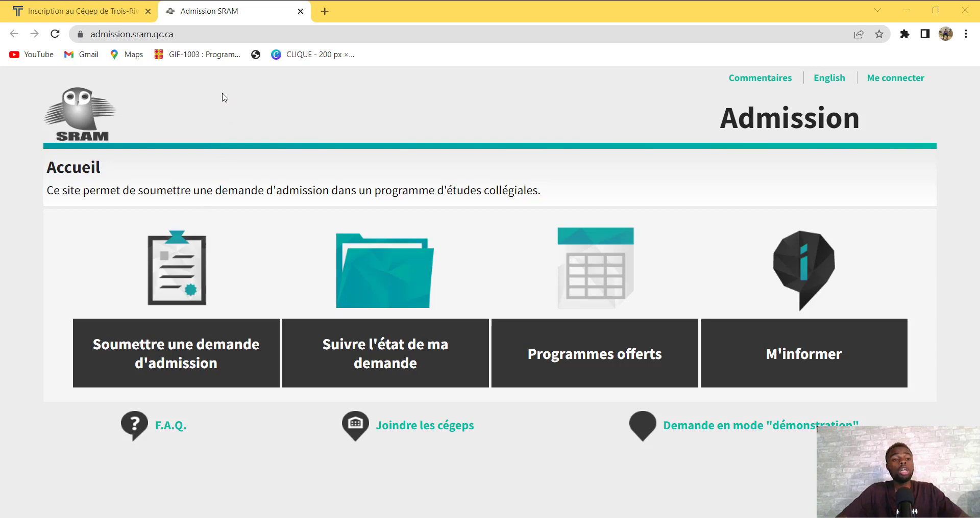
left_click(44, 10)
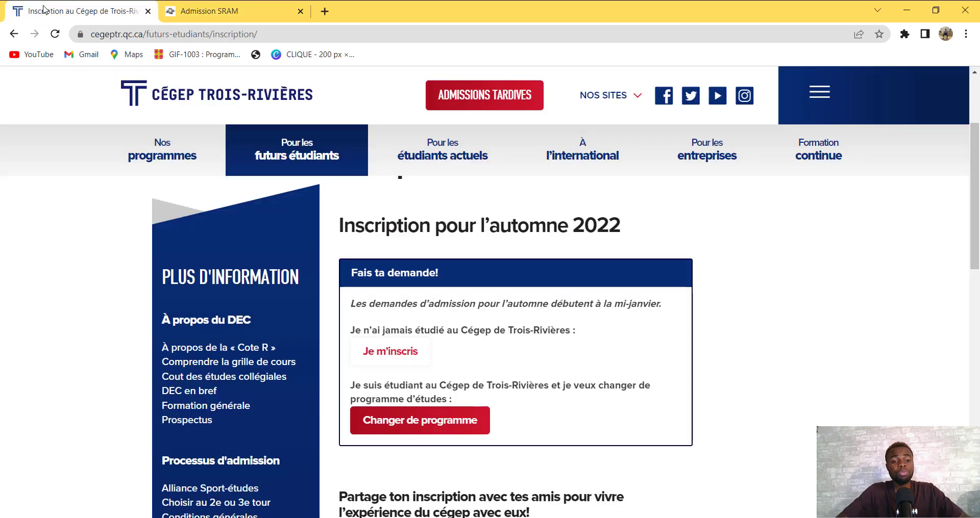
left_click(228, 8)
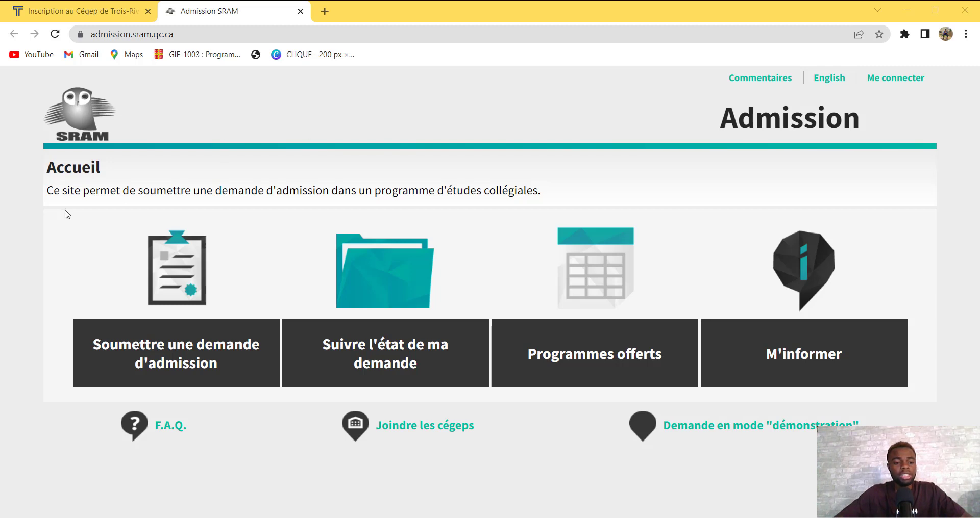
Choose 'Soumettre une demande d'admission' then 'Candidat international' to reach the Nouveau compte form
left_click(185, 359)
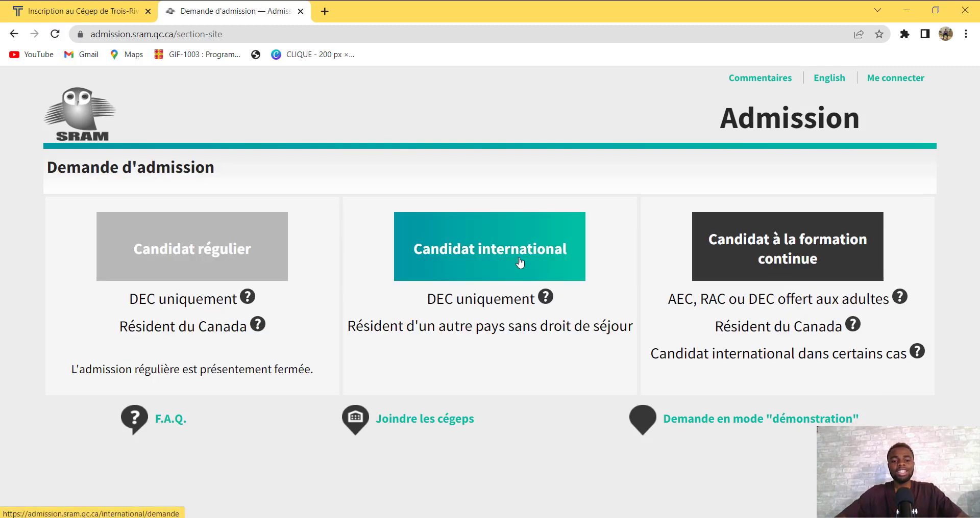
left_click(454, 268)
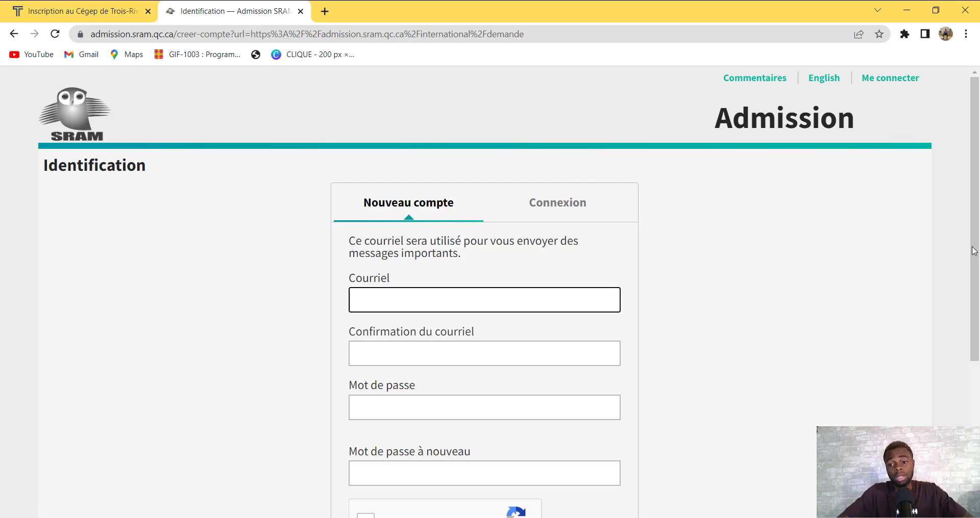
mouse_move(978, 206)
left_mouse_down()
mouse_move(973, 359)
mouse_move(974, 207)
left_mouse_up()
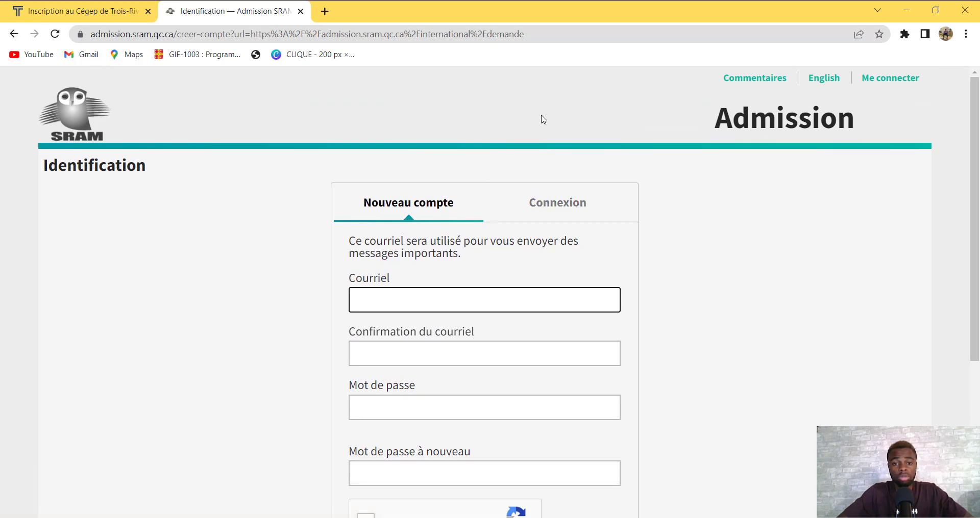
key("alt+Tab")
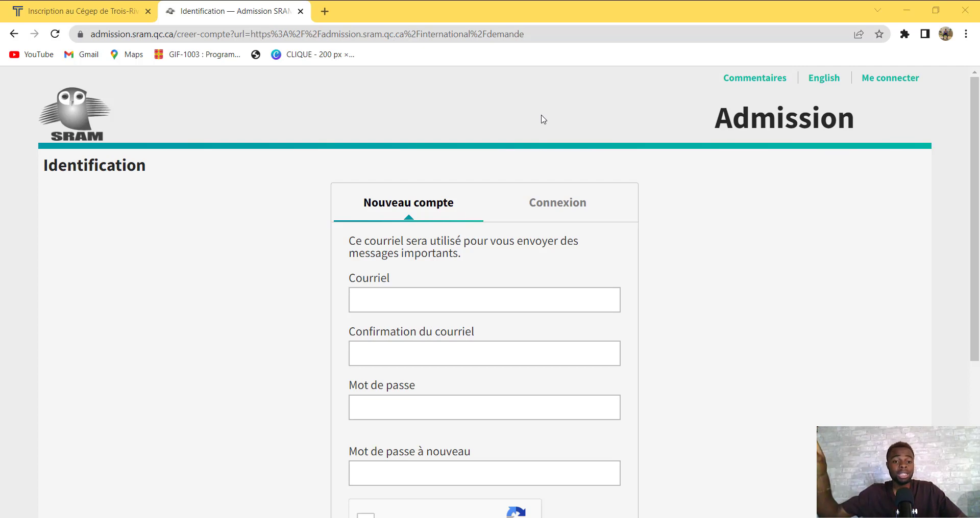
Go back and switch to the site via the 'Demande en mode démonstration' link
left_click(17, 34)
left_click(17, 34)
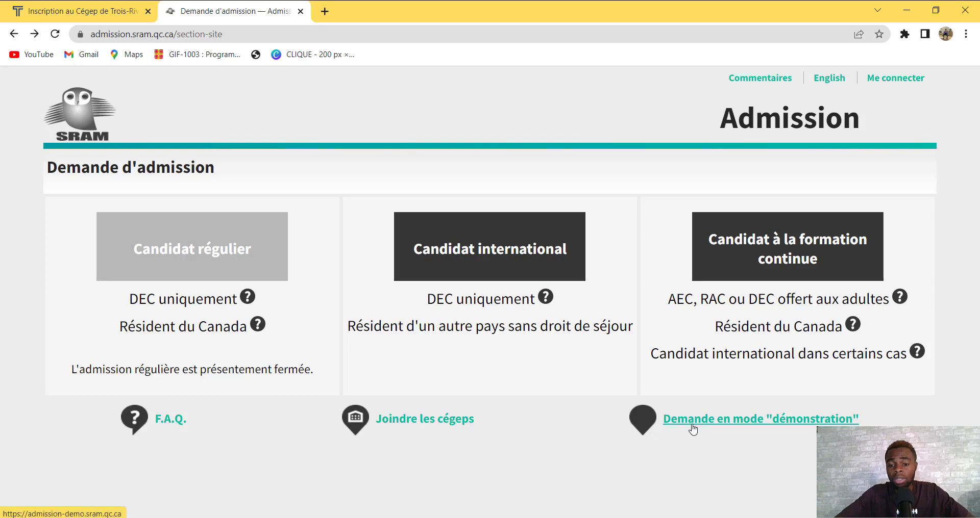
left_click(796, 422)
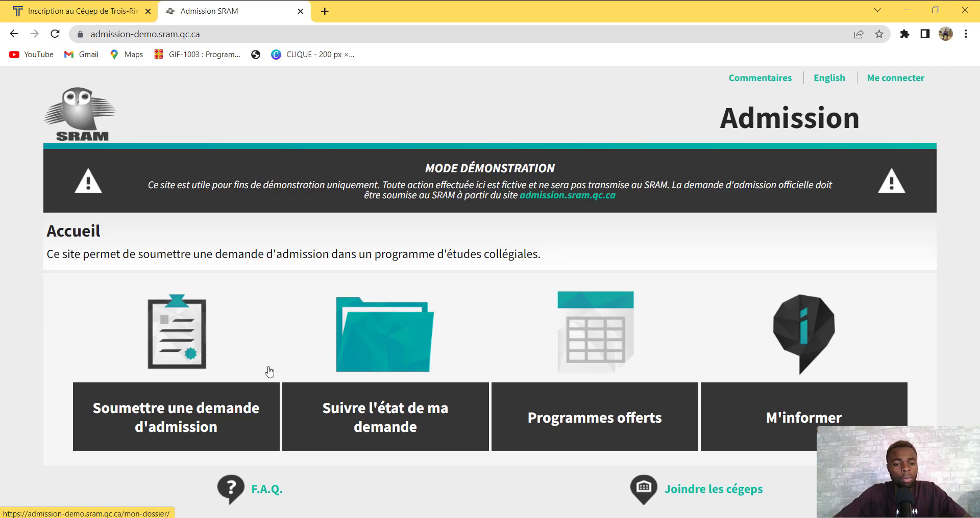
On the demo site, choose 'Soumettre une demande d'admission' then 'Candidat international'
left_click(149, 420)
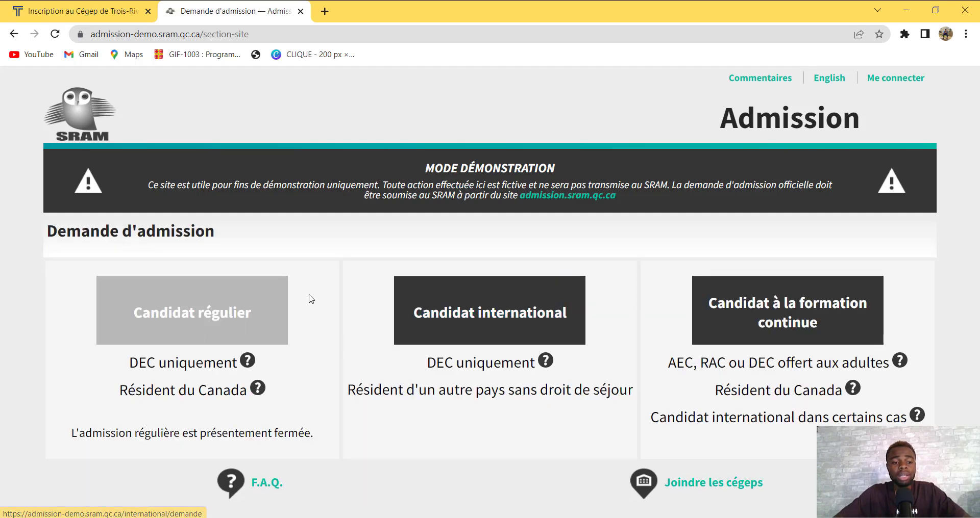
left_click(489, 320)
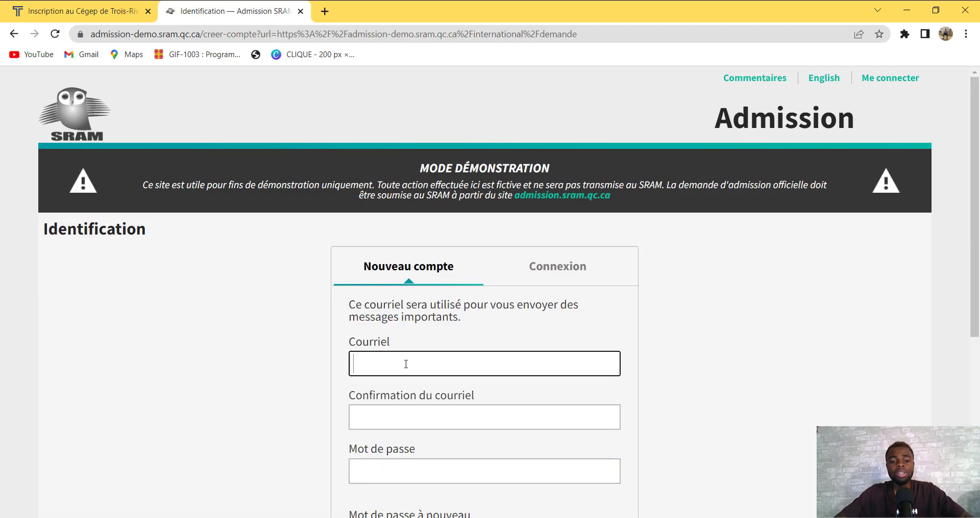
scroll(977, 165, "down", 2)
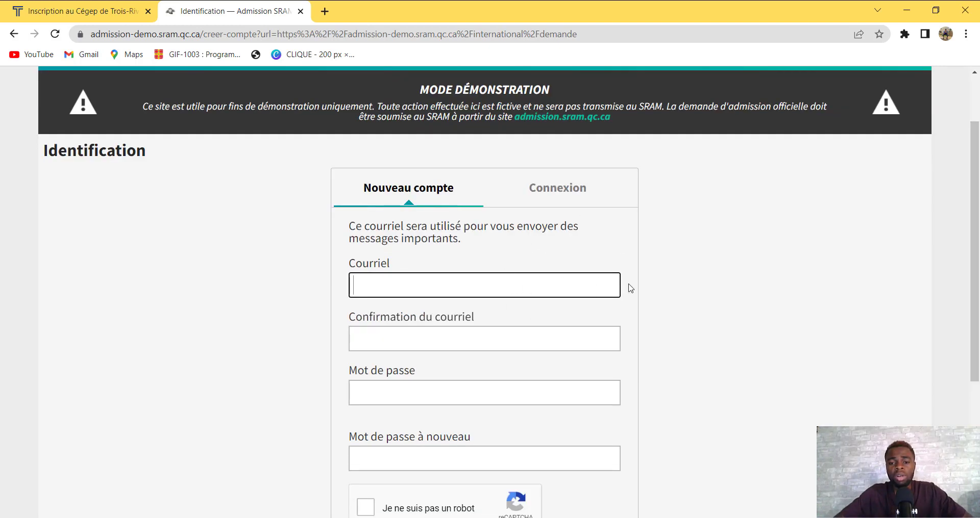
scroll(977, 254, "up", 1)
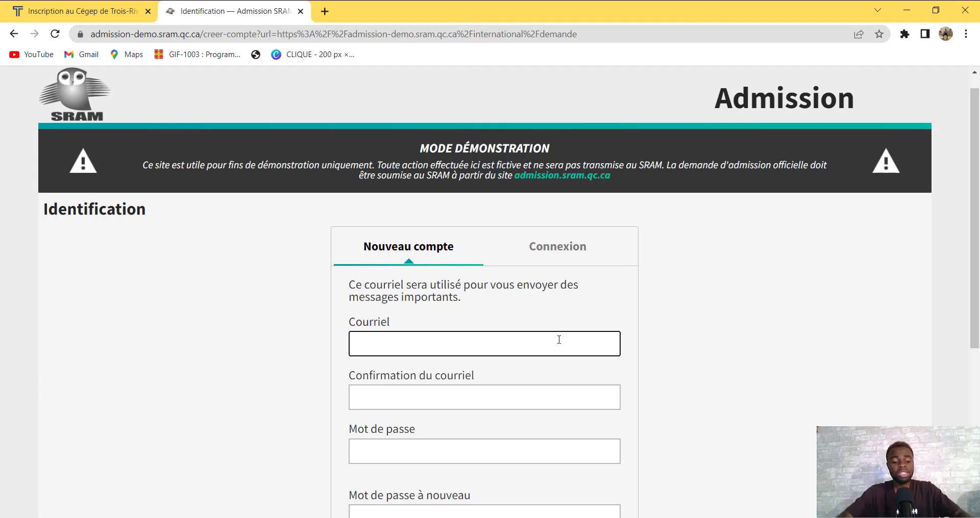
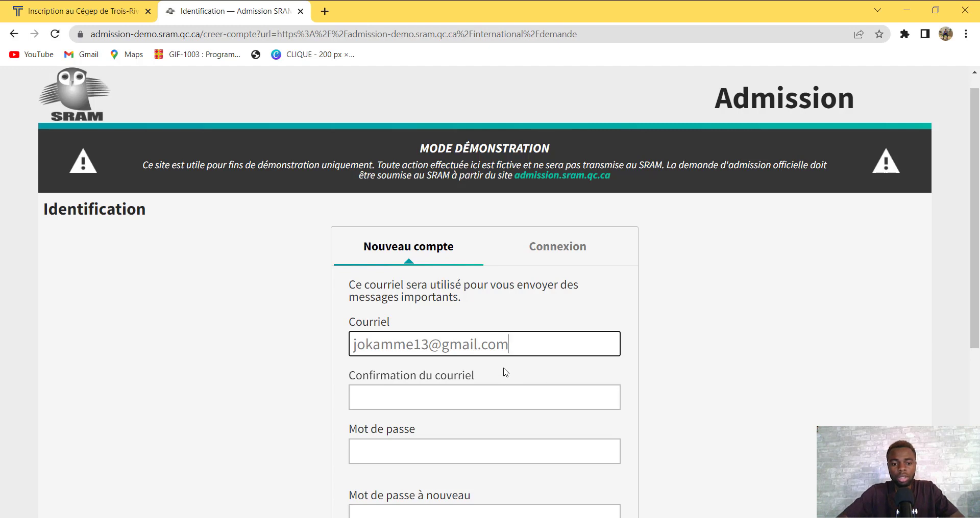
Enter the applicant's e-mail address in Courriel and Confirmation du courriel, correcting a typo
left_click(433, 406)
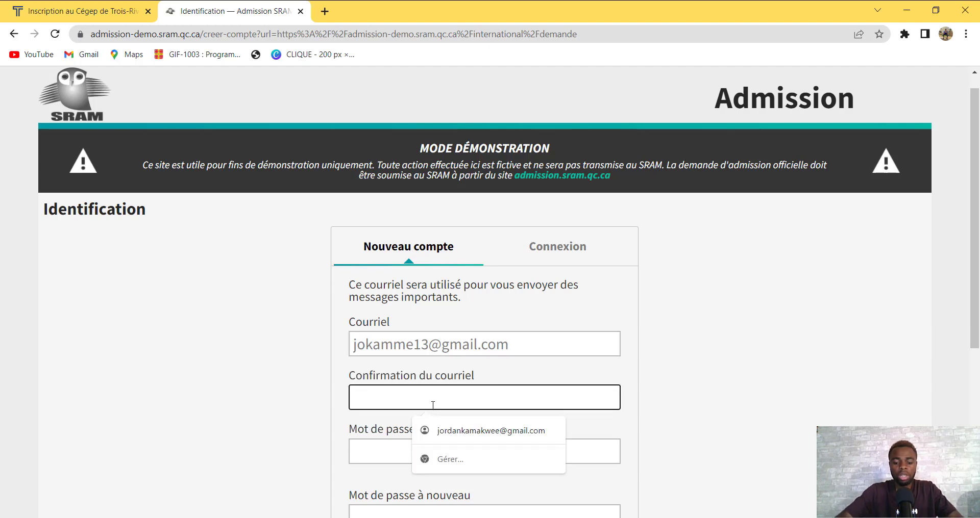
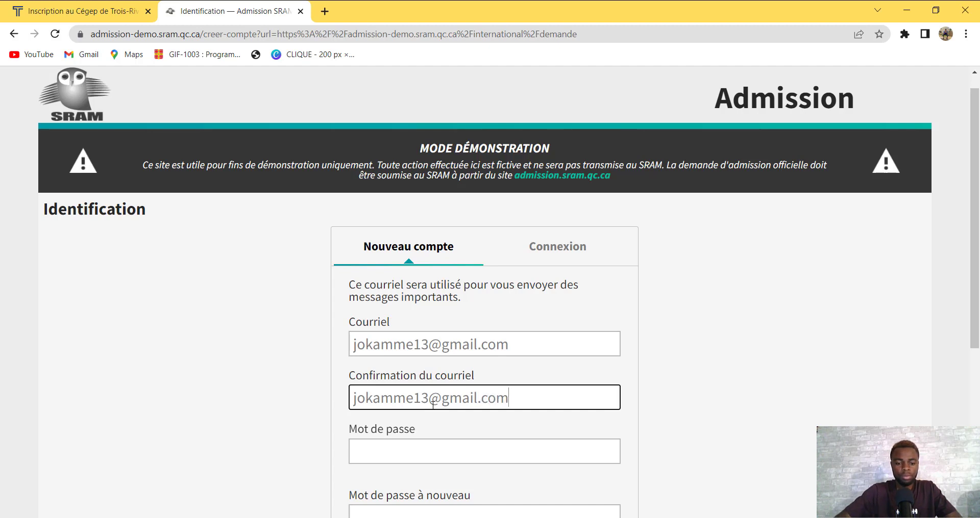
left_click(407, 462)
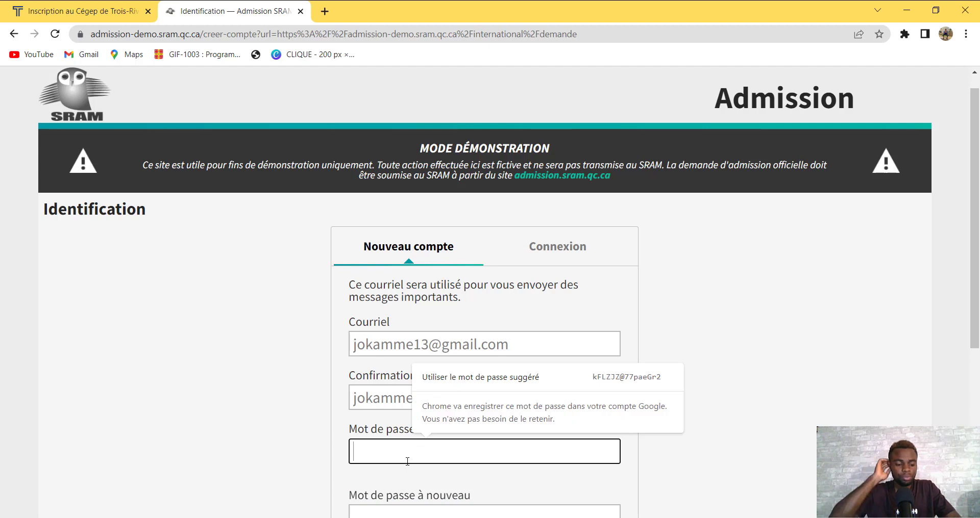
Enter the account password and repeat it in Mot de passe à nouveau
type("•••••••")
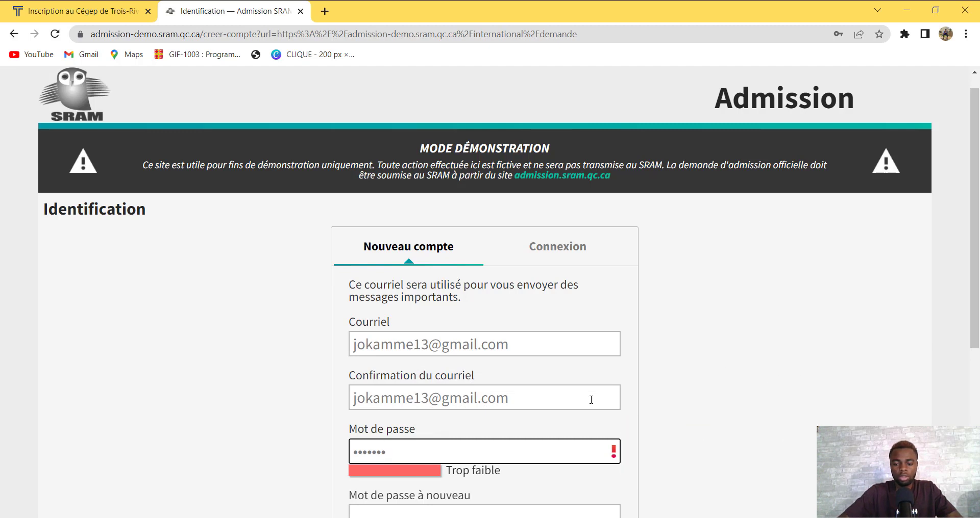
type("••")
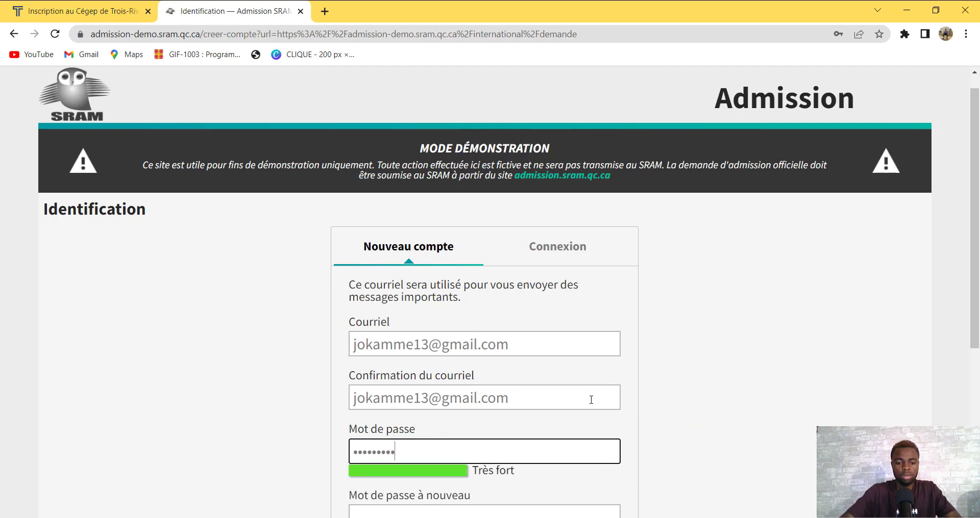
scroll(977, 286, "down", 2)
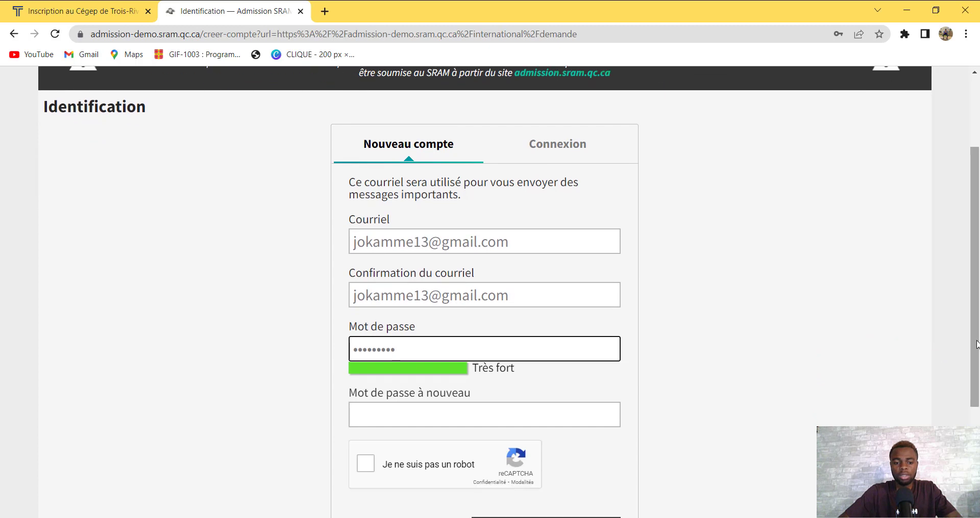
left_click(591, 422)
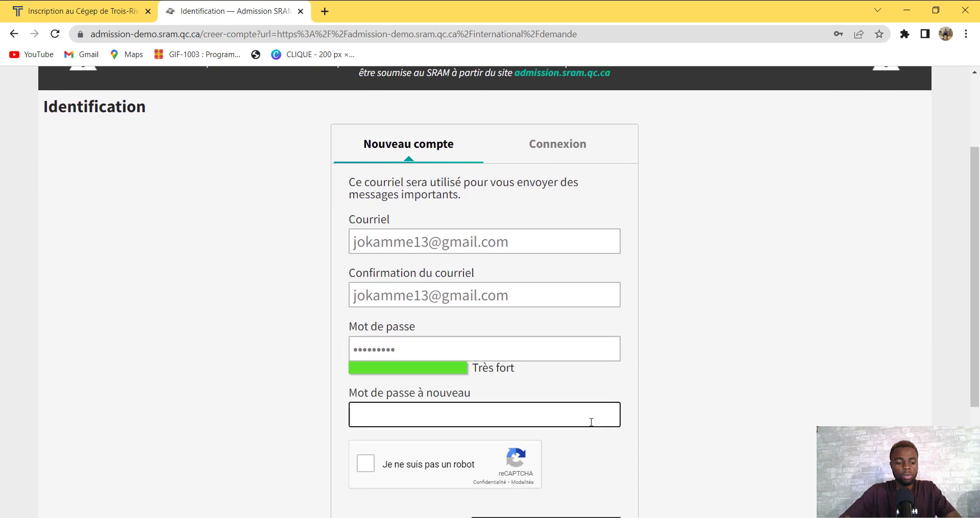
type("••••••")
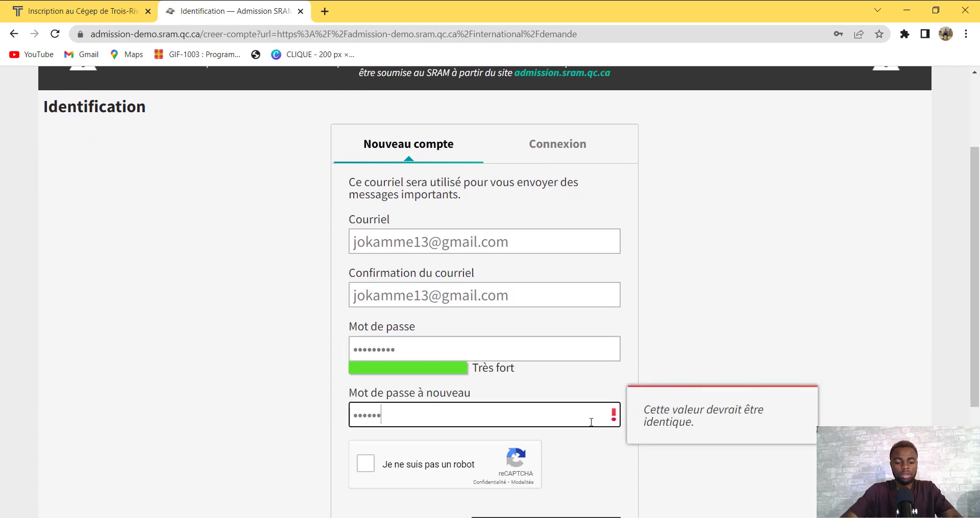
type("•••")
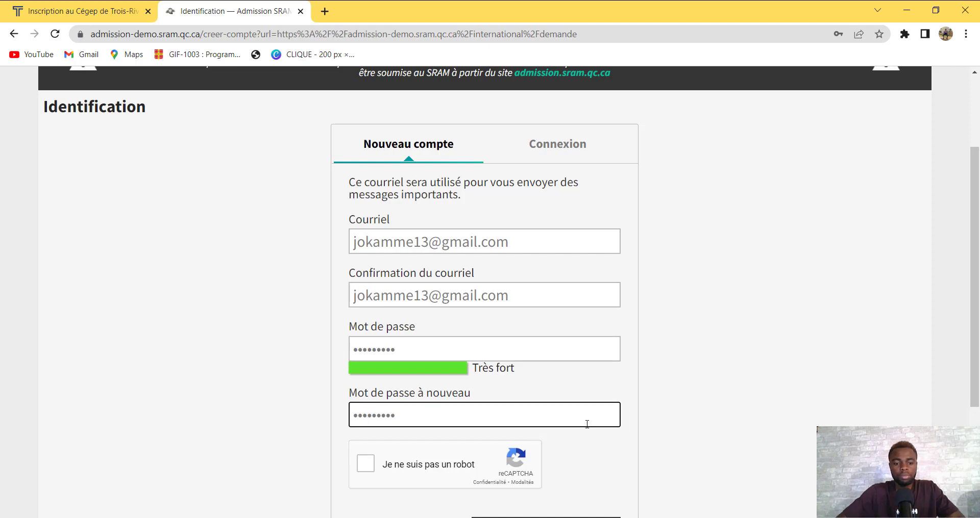
Tick the reCAPTCHA box and submit the form with Créer mon compte
left_click(366, 464)
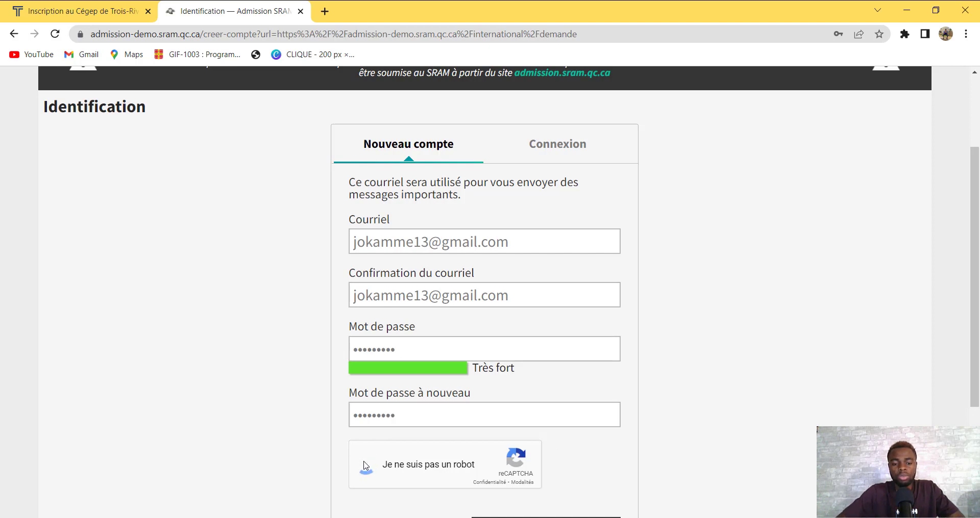
left_click_drag(976, 273, 978, 310)
left_click(534, 468)
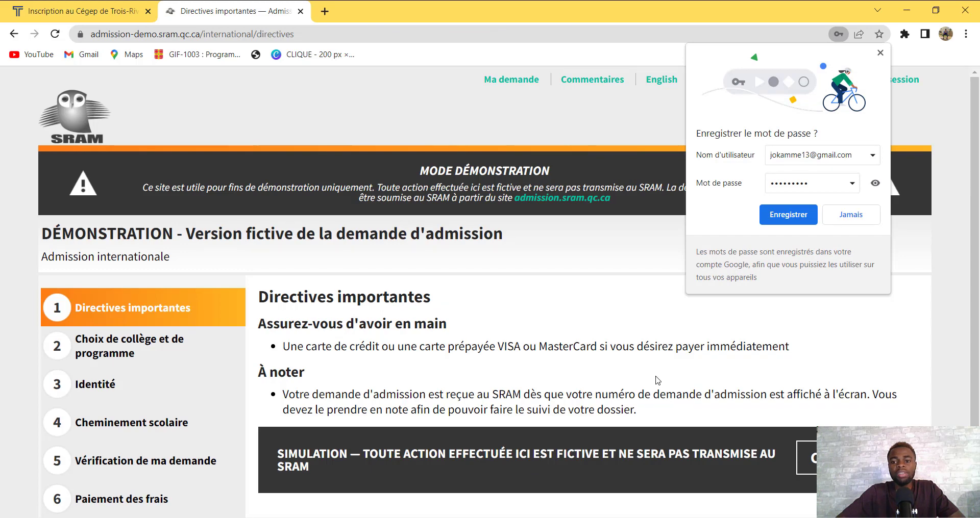
Decline Chrome's save-password offer and read through the Directives importantes requirements
left_click(870, 217)
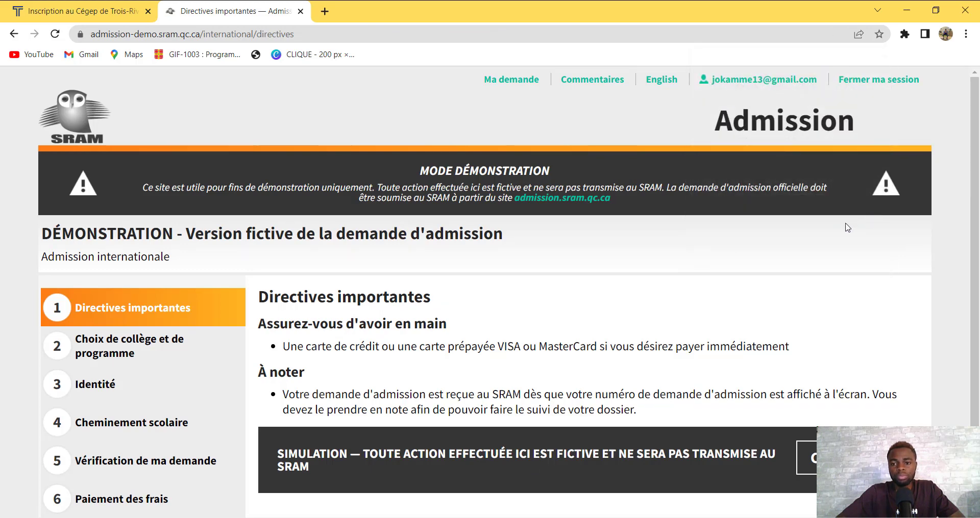
scroll(816, 204, "down", 1)
scroll(740, 132, "up", 1)
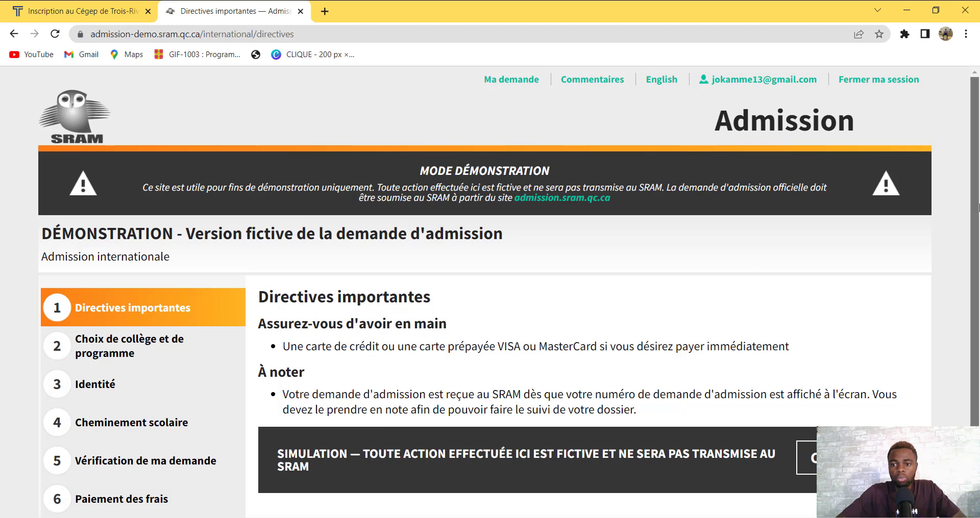
scroll(972, 234, "down", 1)
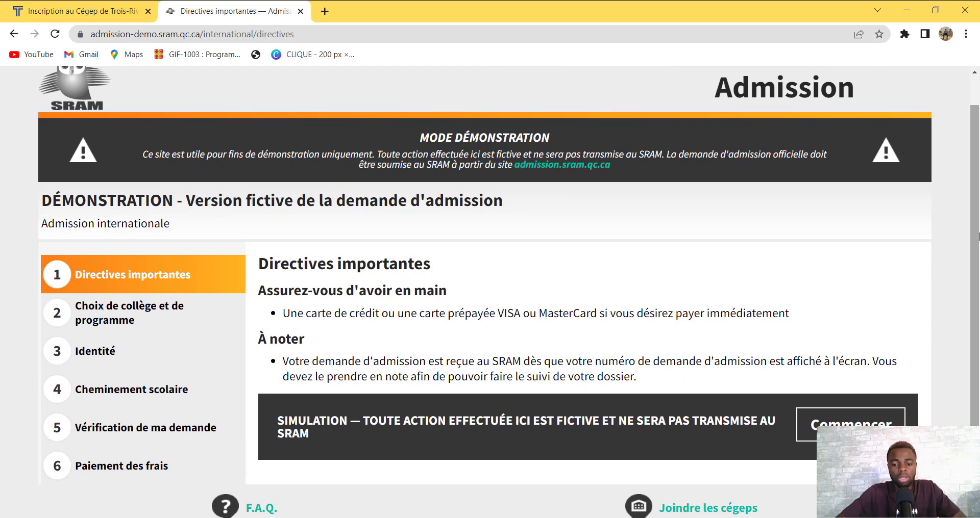
scroll(973, 255, "down", 1)
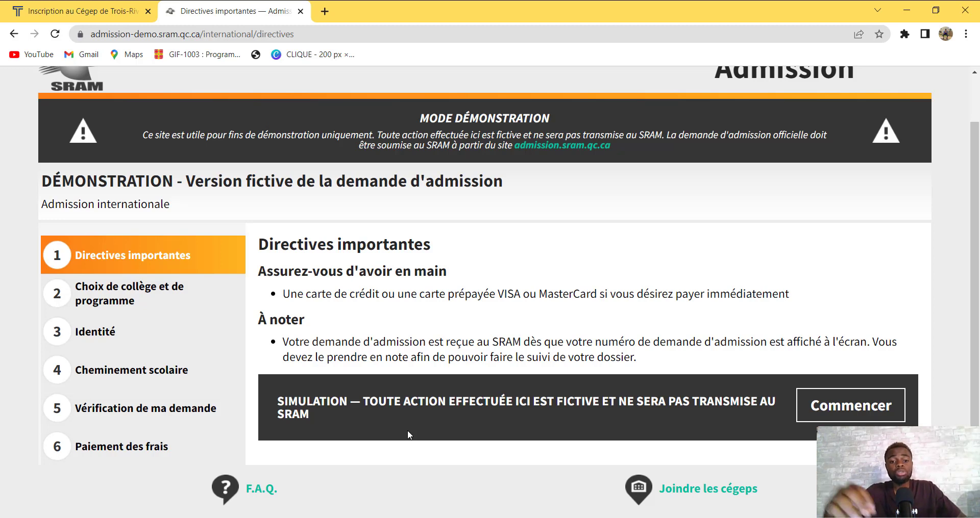
Start the application and pick Cégep de Trois-Rivières as the college
left_click(852, 403)
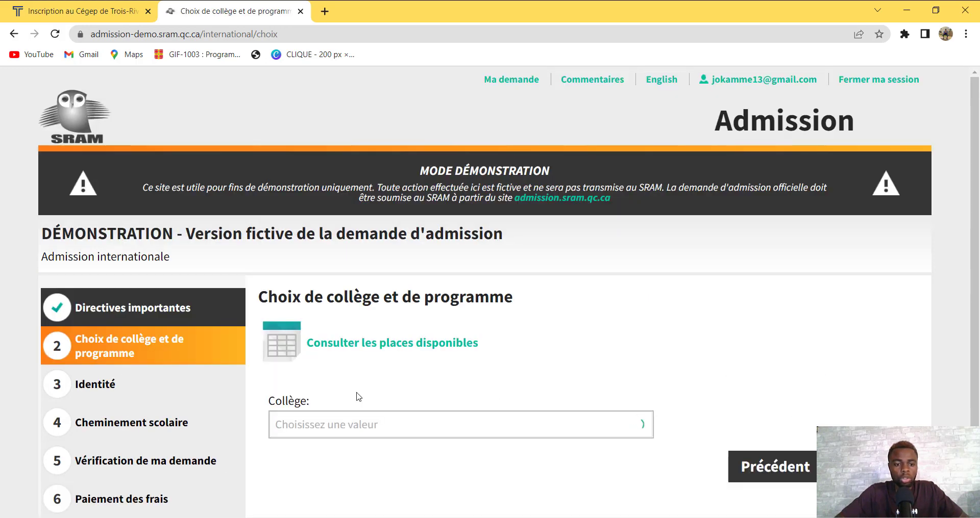
scroll(978, 194, "down", 1)
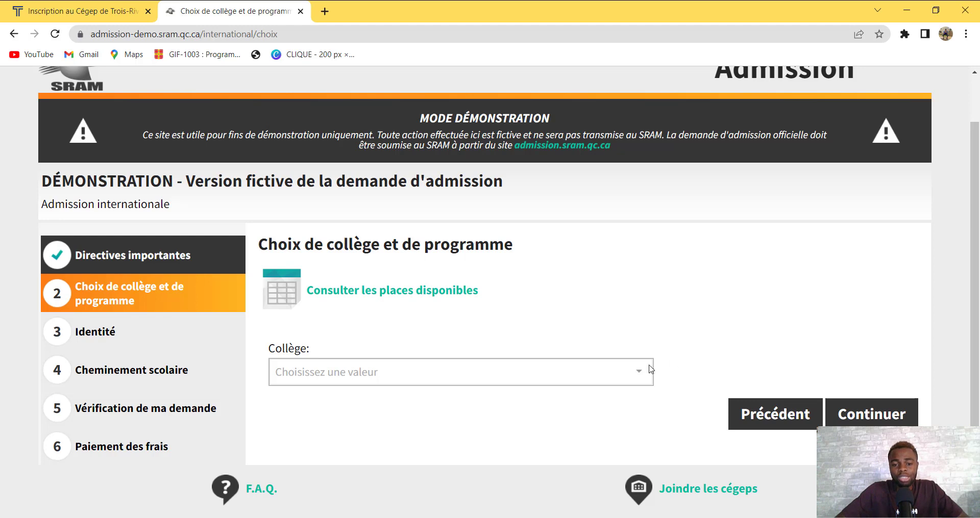
left_click(634, 371)
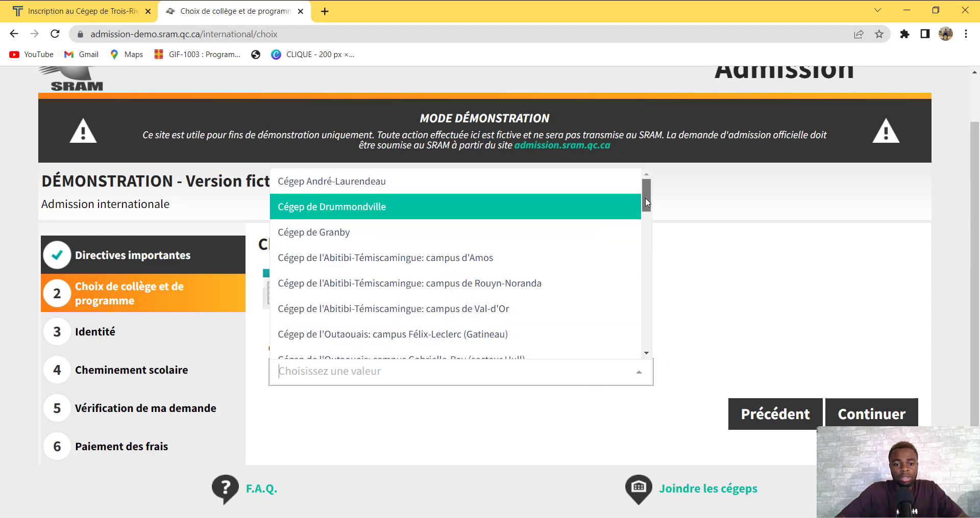
left_click_drag(647, 202, 644, 251)
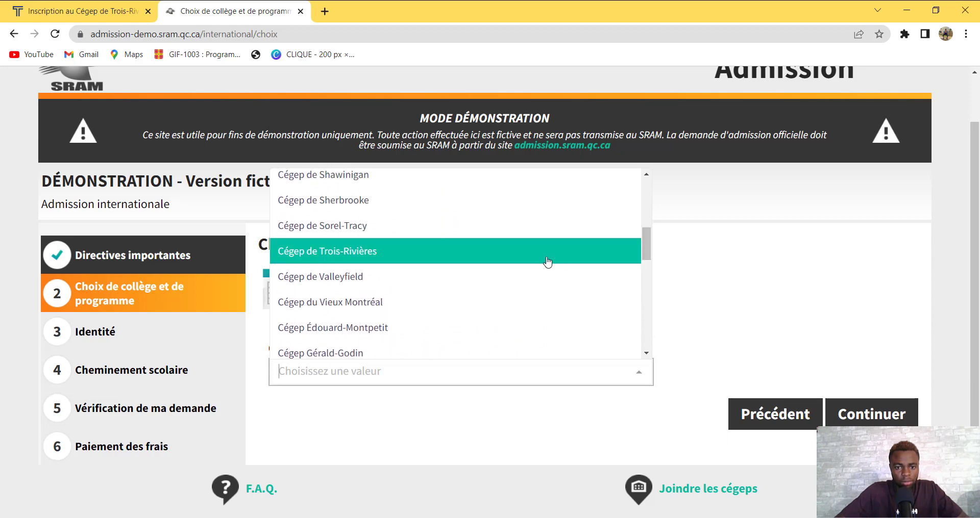
left_click(548, 262)
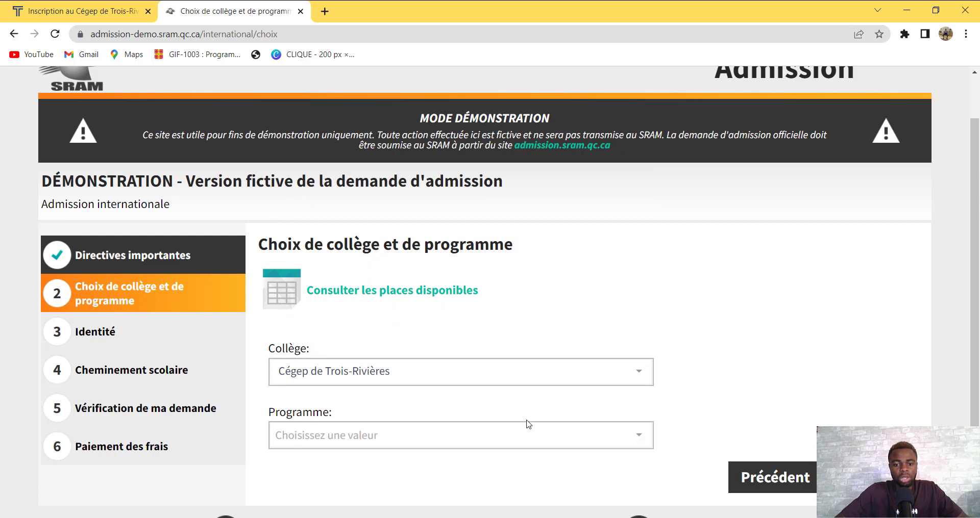
Choose programme 180.A0 Soins infirmiers and session Automne 2023 (débutant en août)
left_click(634, 435)
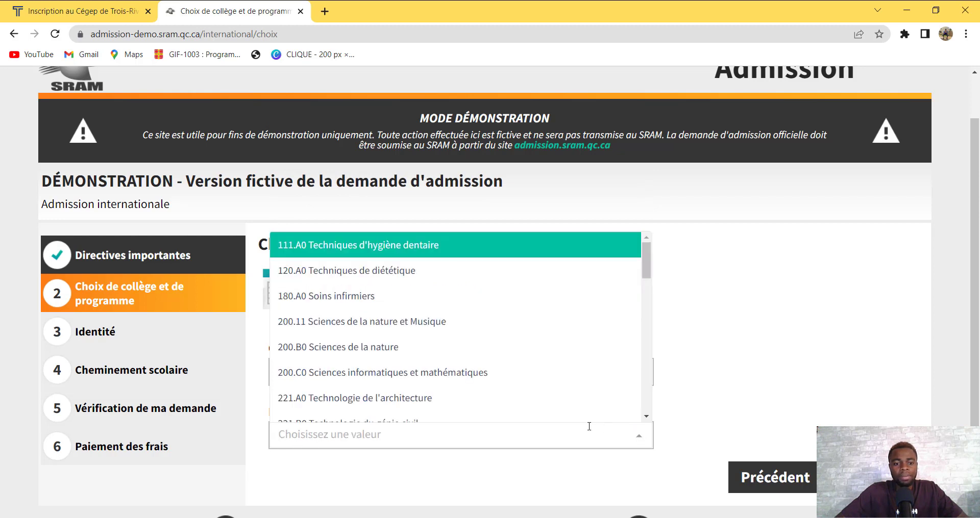
left_click(433, 304)
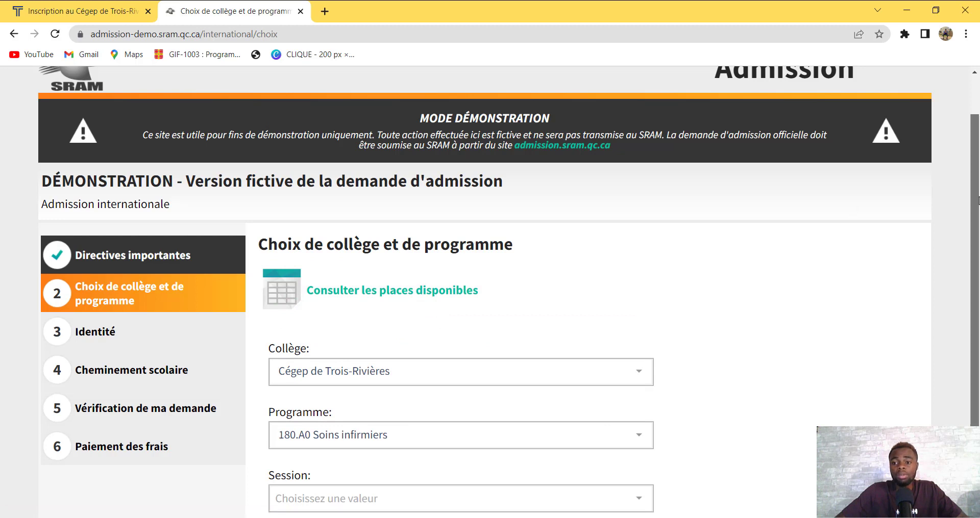
scroll(975, 245, "down", 2)
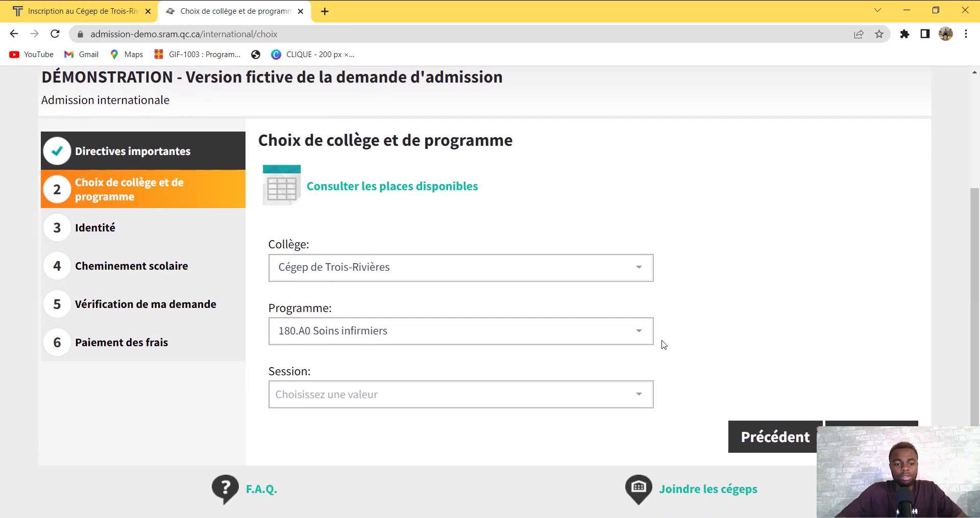
left_click(580, 401)
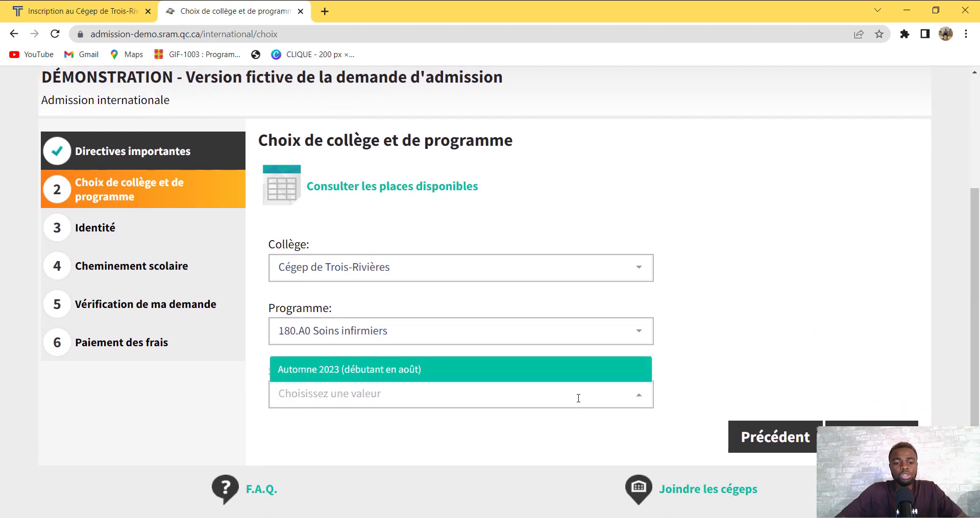
left_click(494, 370)
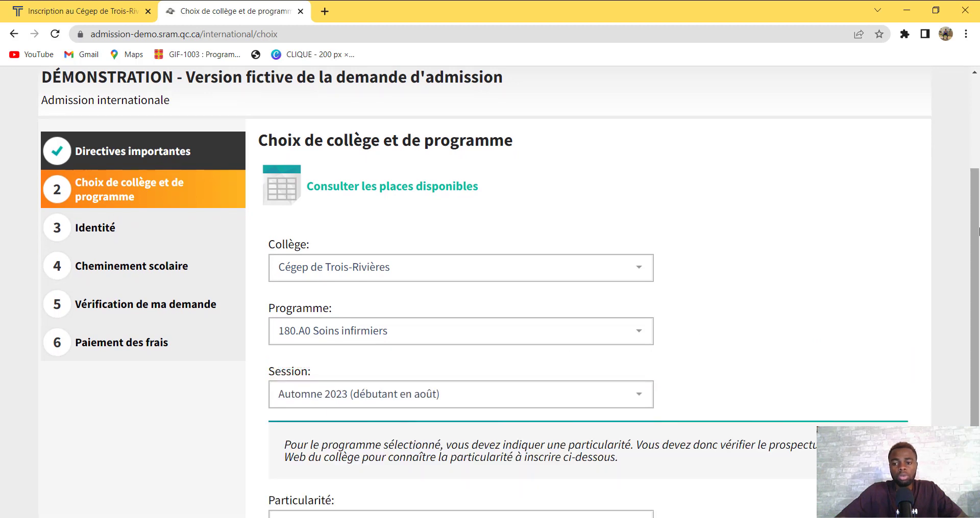
left_click_drag(975, 291, 975, 366)
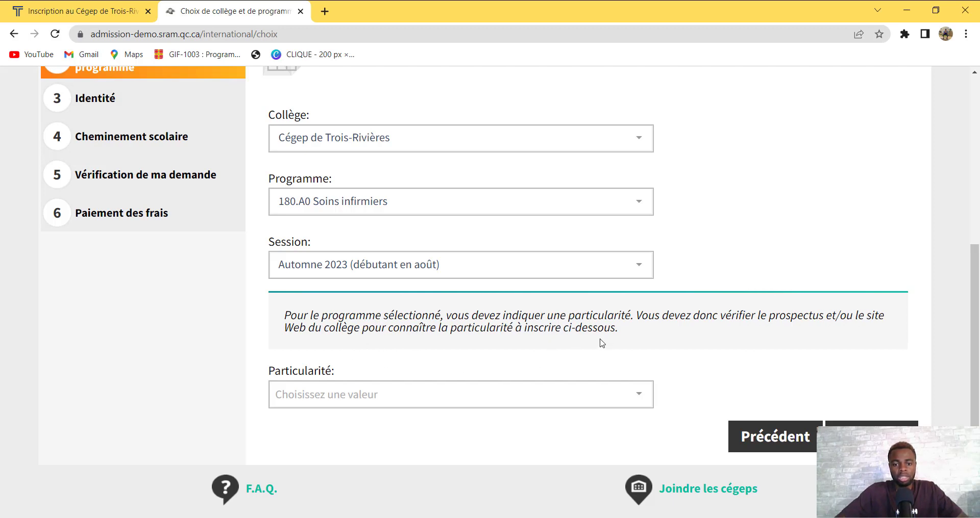
Choose Cheminement régulier as the program particularity
left_click(486, 408)
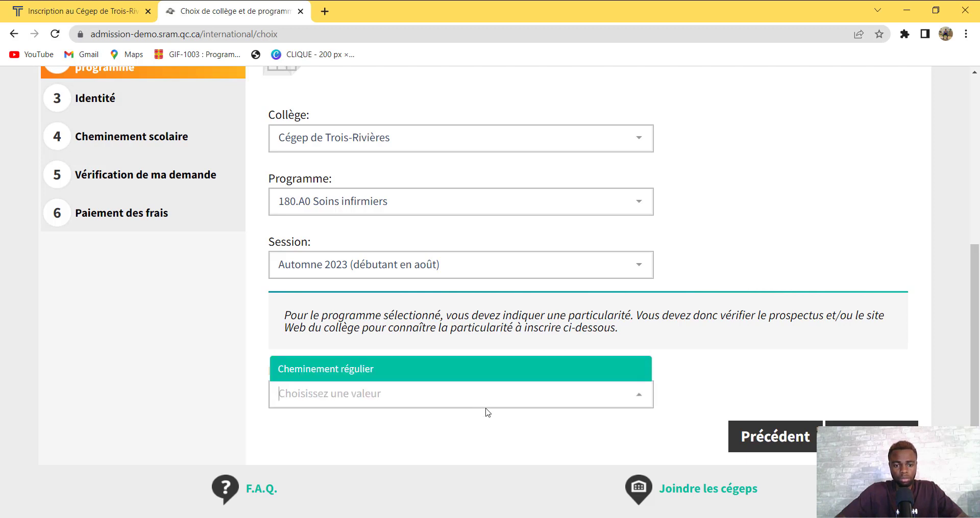
left_click(449, 370)
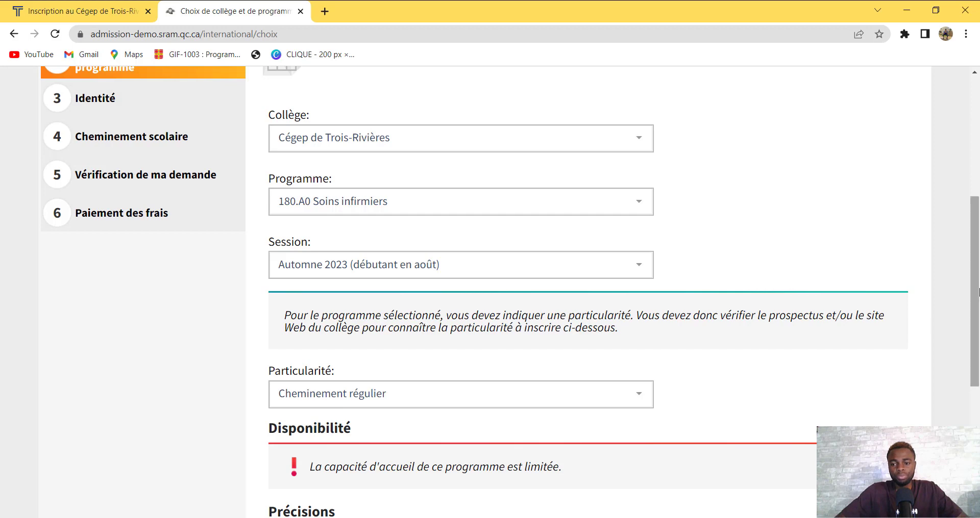
left_click_drag(979, 289, 978, 373)
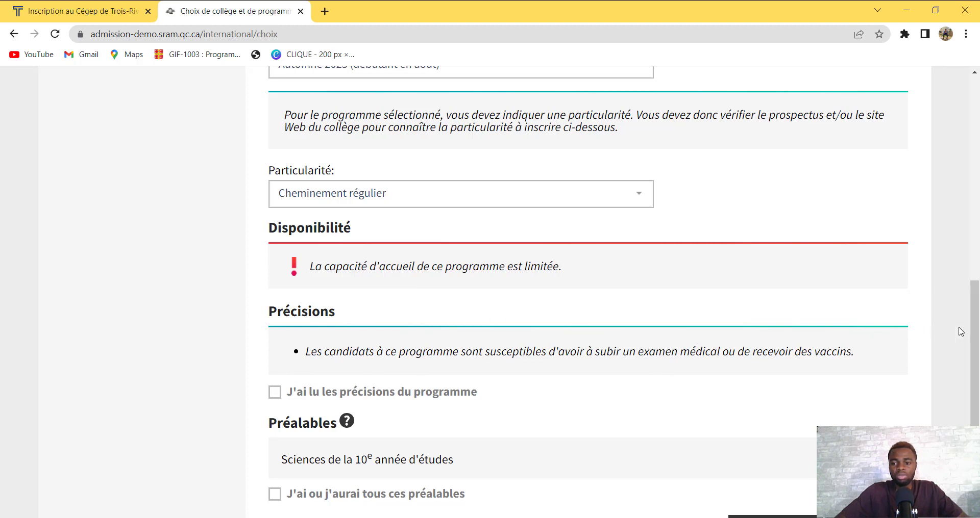
left_click_drag(971, 328, 974, 361)
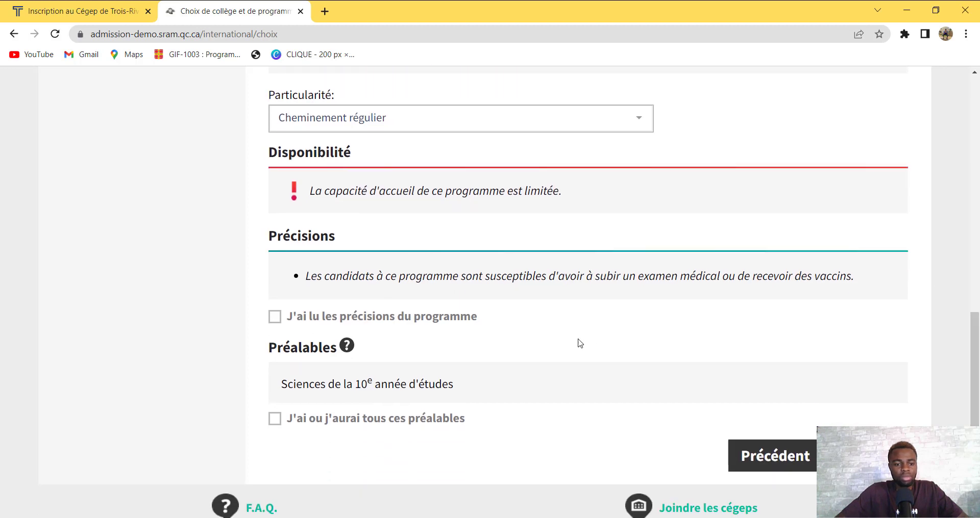
Confirm reading the program's précisions and having all its prerequisites, then continue
left_click(276, 317)
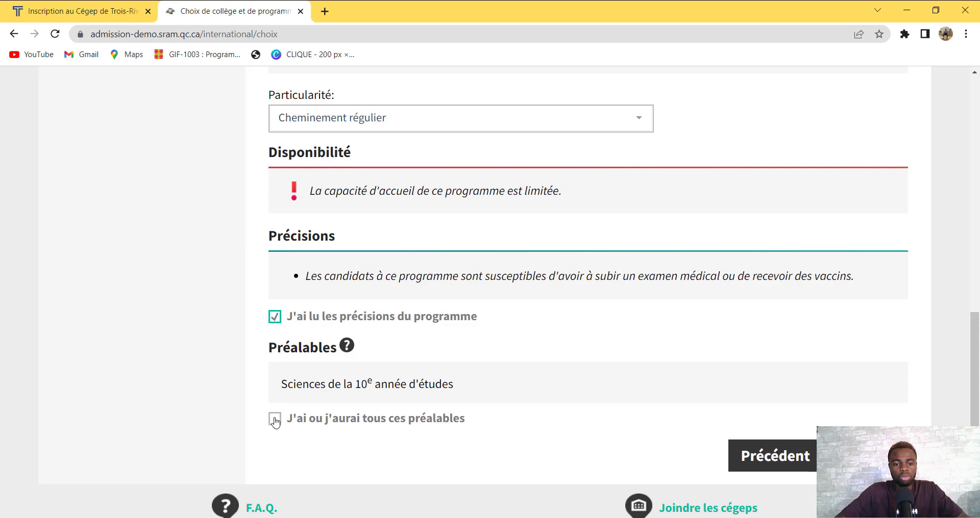
left_click(276, 422)
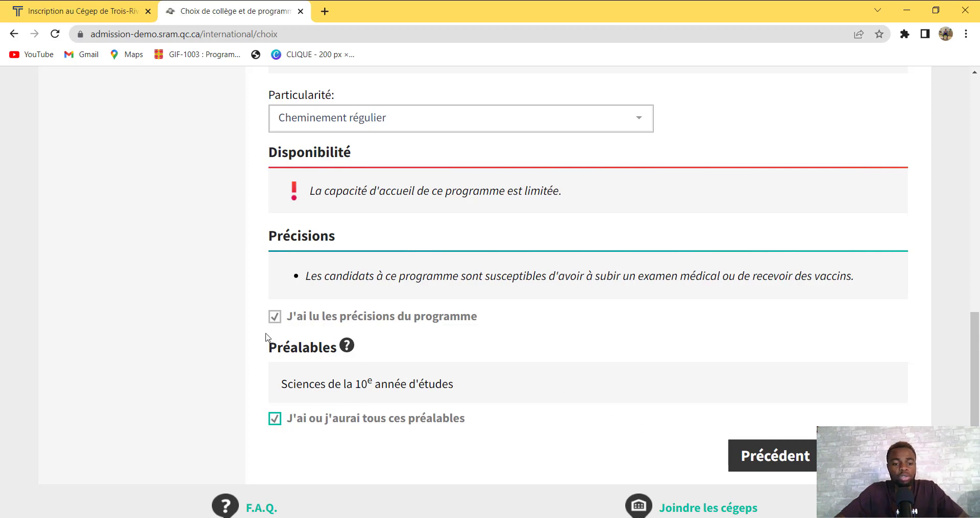
left_click(869, 455)
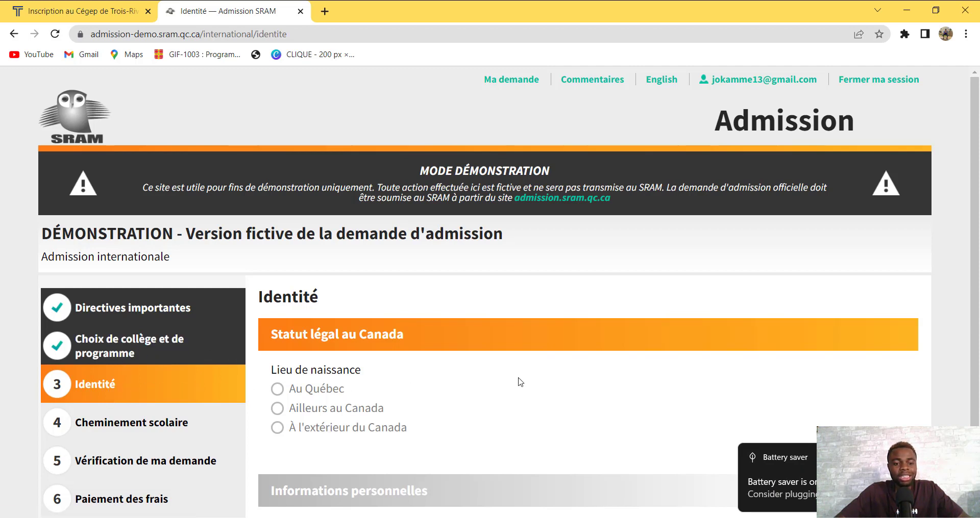
Mark the birthplace as outside Canada, with Cameroun as the birth country
left_click_drag(976, 228, 960, 367)
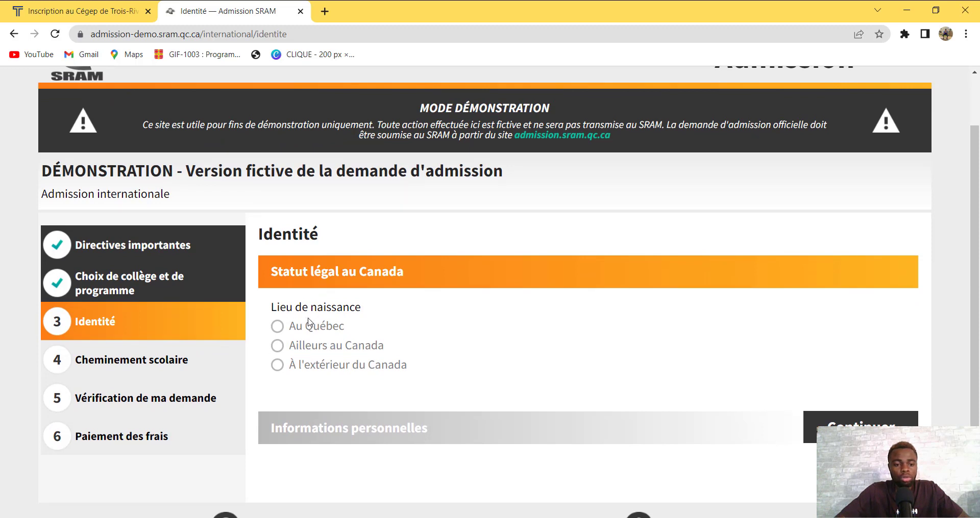
left_click(277, 367)
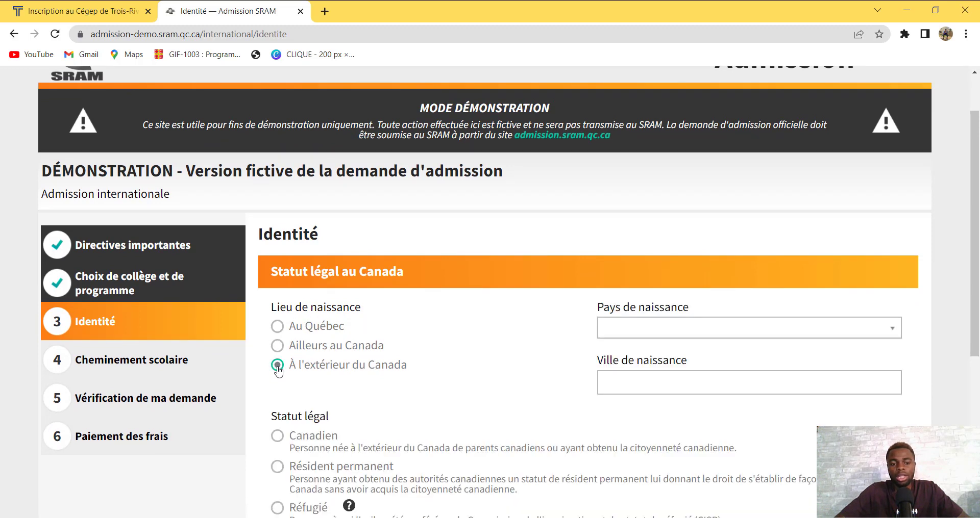
left_click(717, 328)
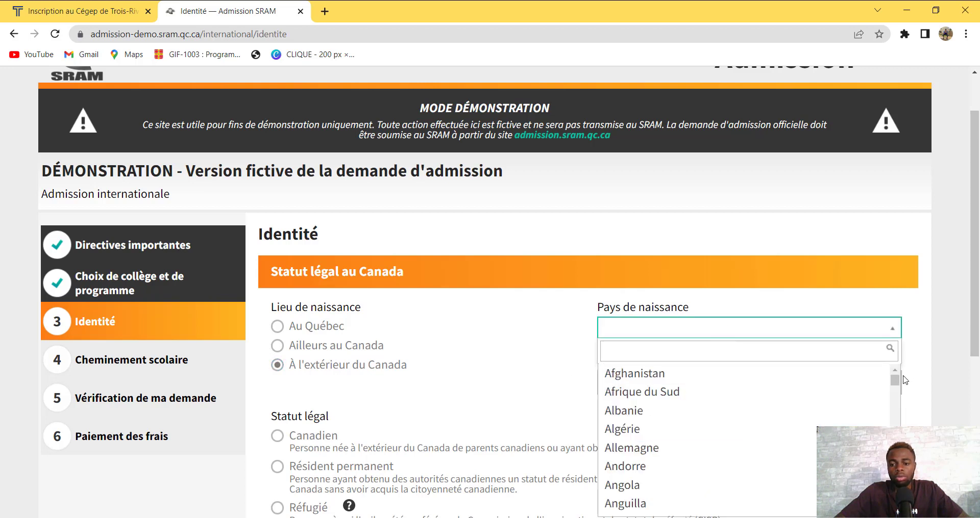
left_click_drag(895, 381, 895, 401)
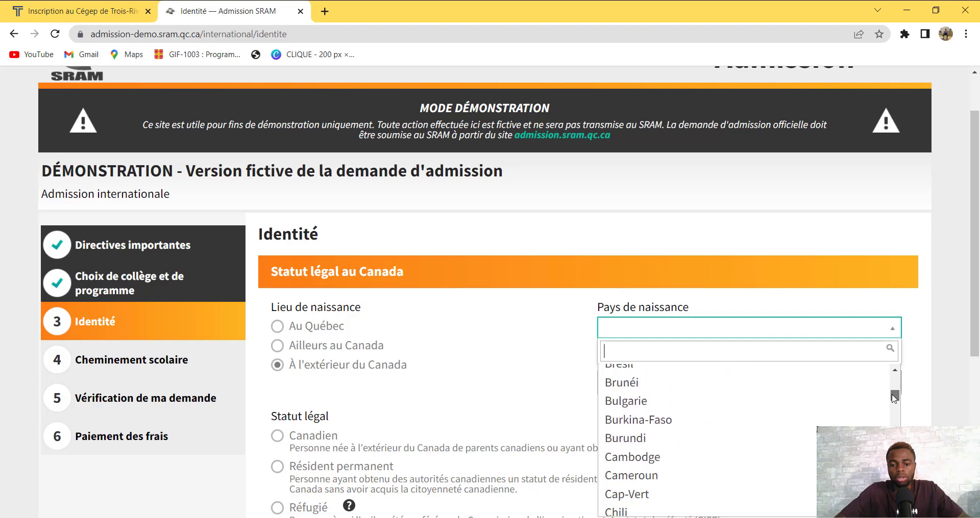
left_click(660, 476)
Enter YAOUNDE as the city of birth
left_click(700, 391)
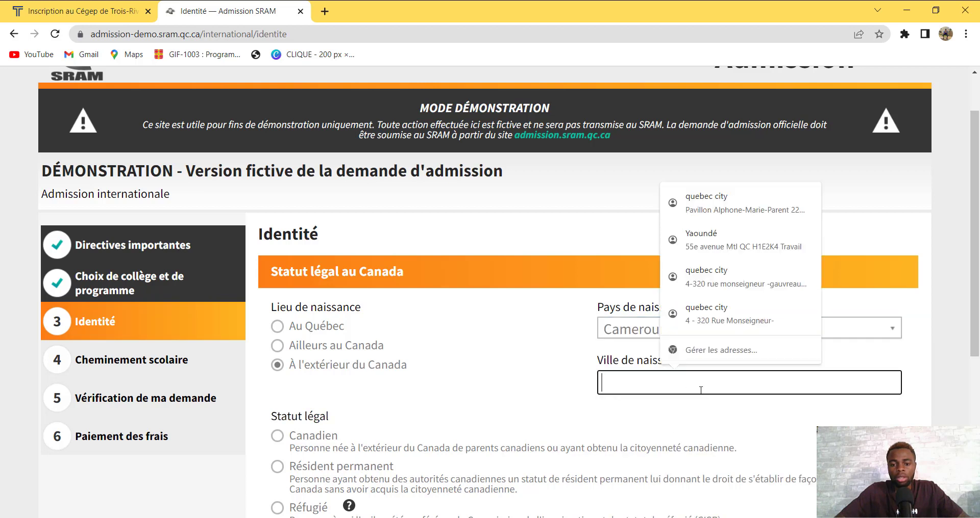
type("YAOUNDE")
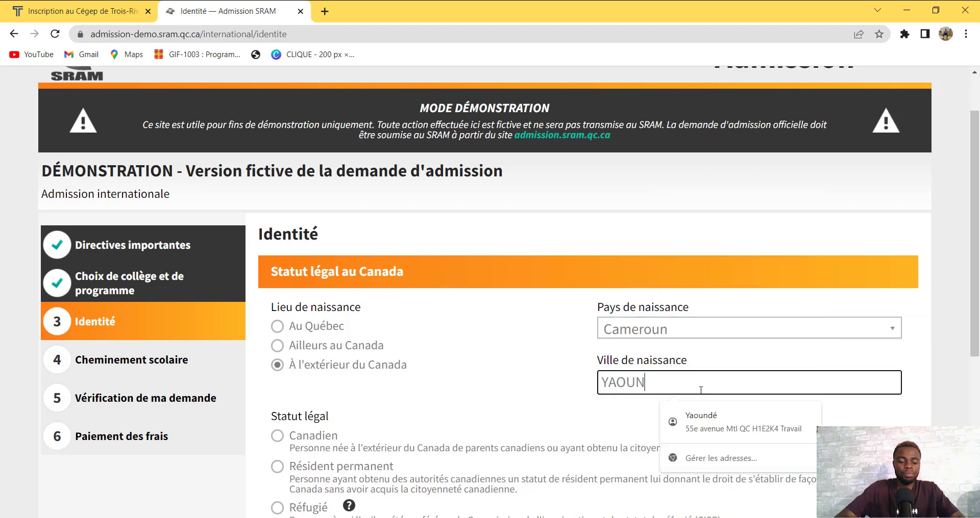
left_click(456, 386)
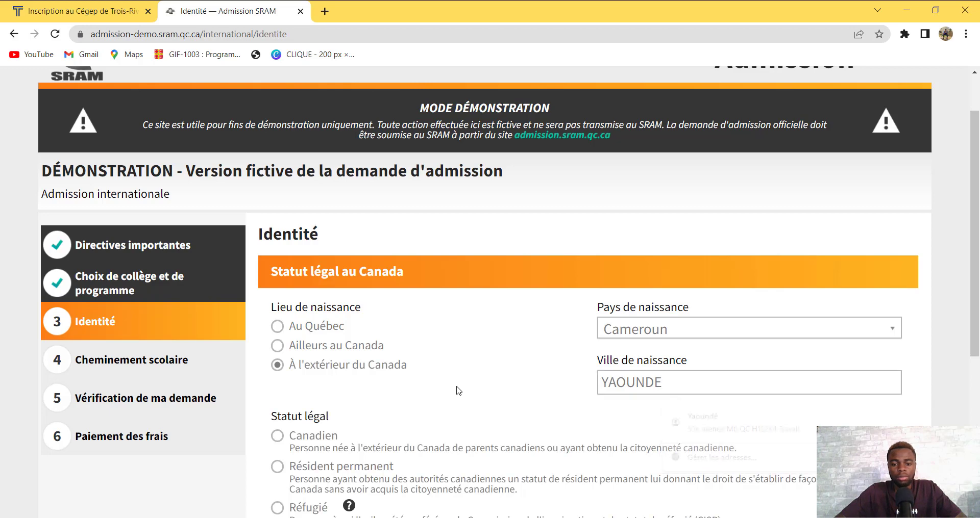
left_click_drag(978, 285, 978, 349)
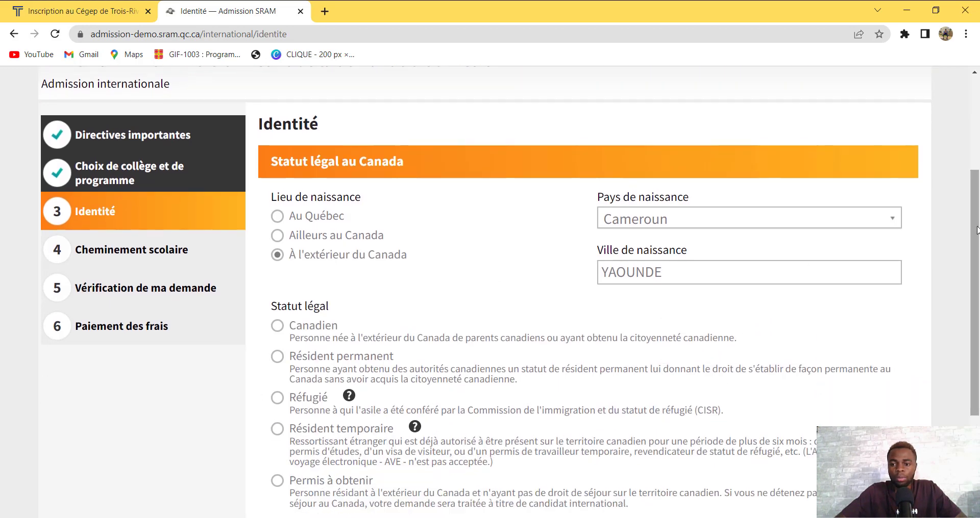
scroll(800, 319, "down", 3)
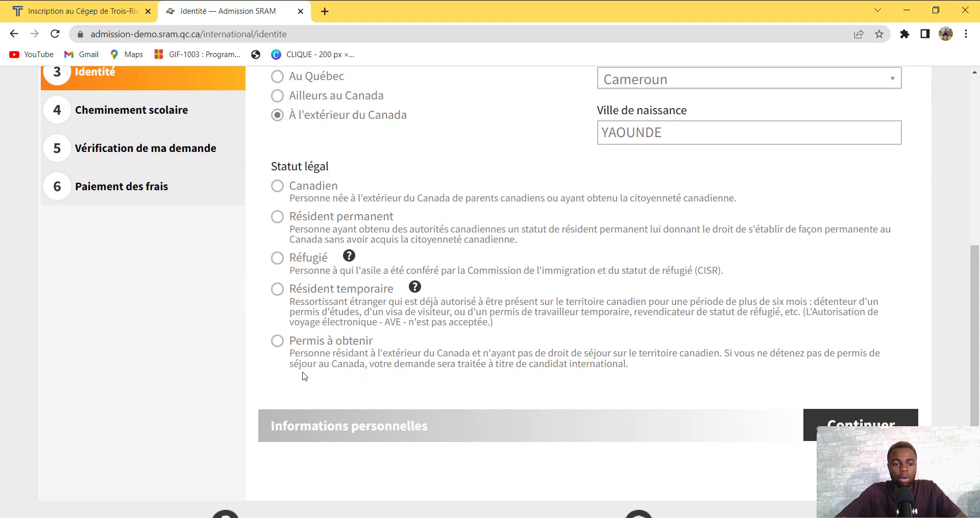
Select Permis à obtenir as legal status and Cameroun as the citizenship country
left_click(278, 342)
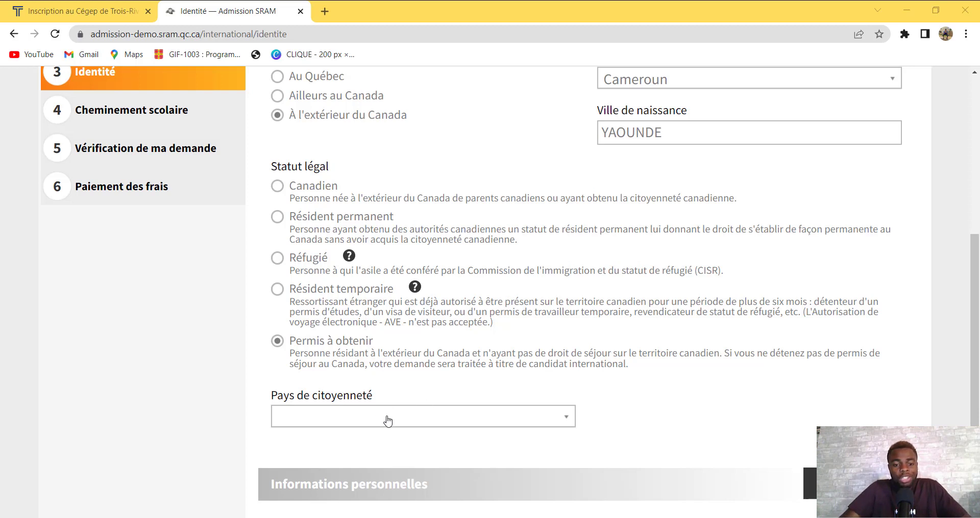
left_click(422, 420)
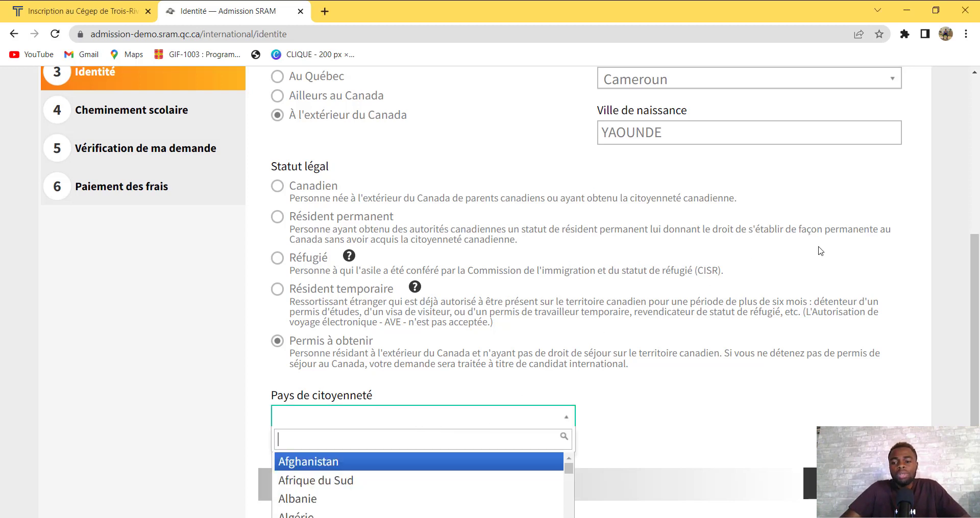
scroll(977, 238, "down", 1)
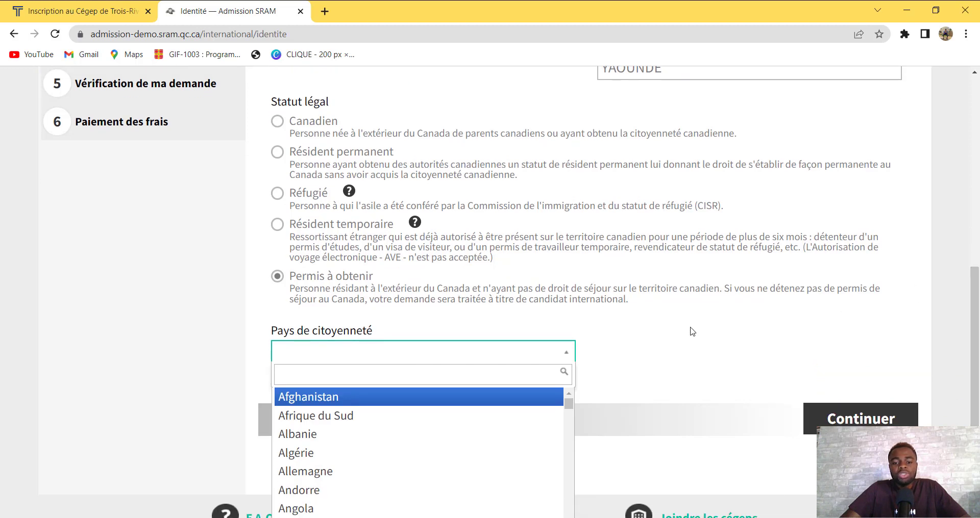
left_click_drag(573, 423, 571, 428)
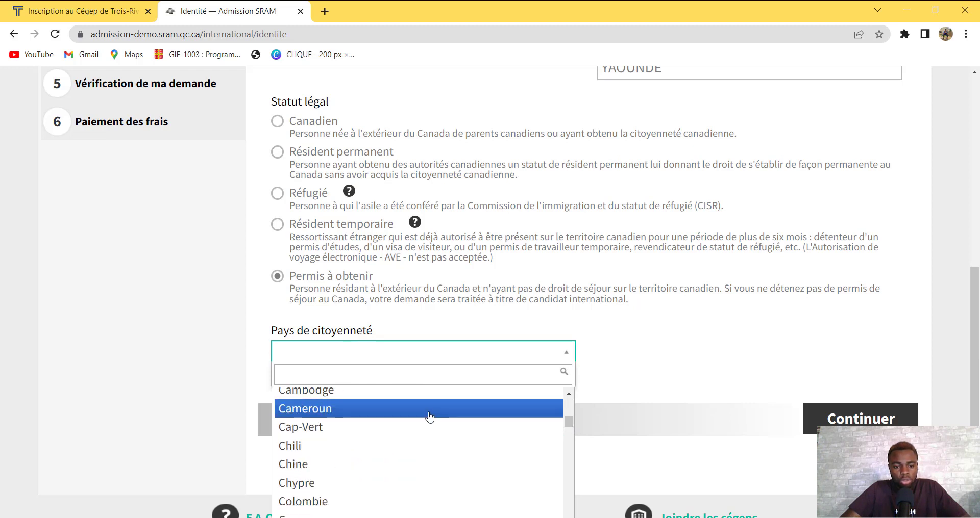
left_click(427, 414)
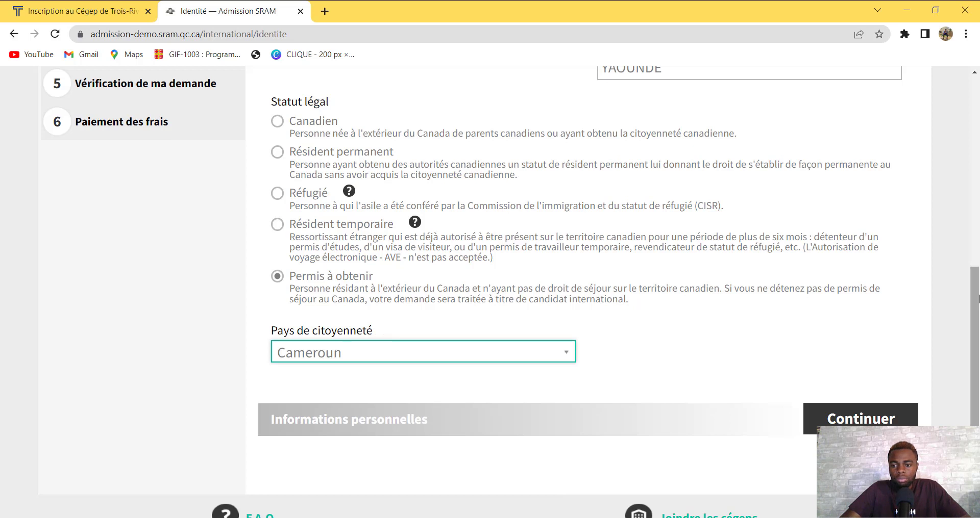
scroll(972, 352, "down", 1)
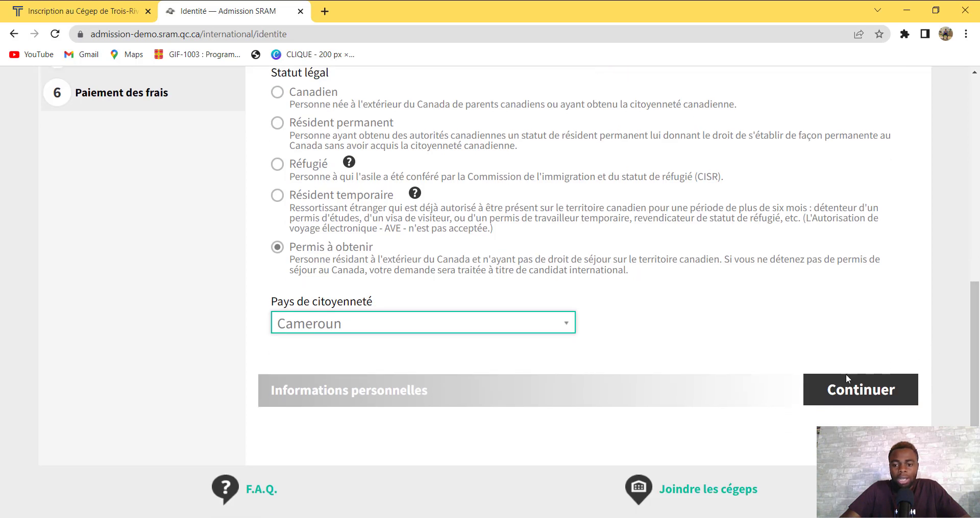
Enter the applicant's first and last names and accept the suggested date of birth
left_click(842, 390)
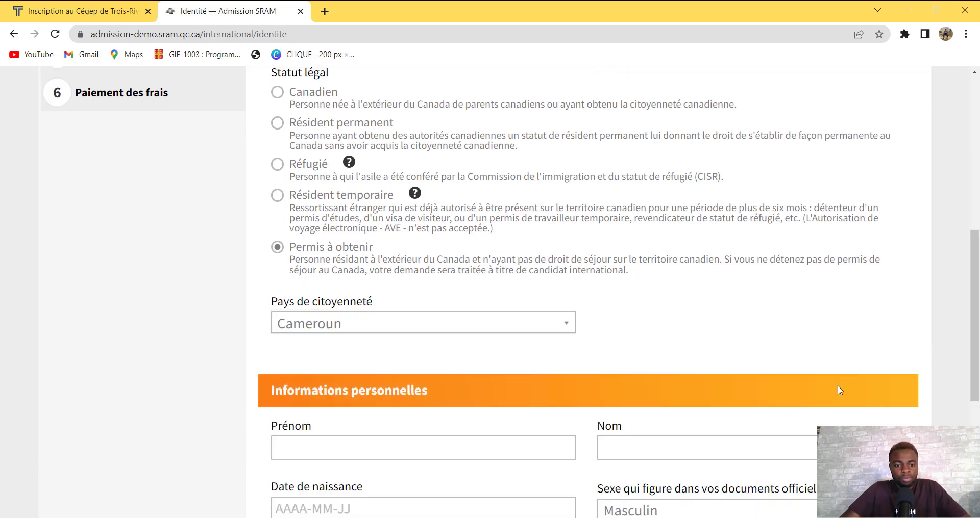
scroll(978, 334, "down", 3)
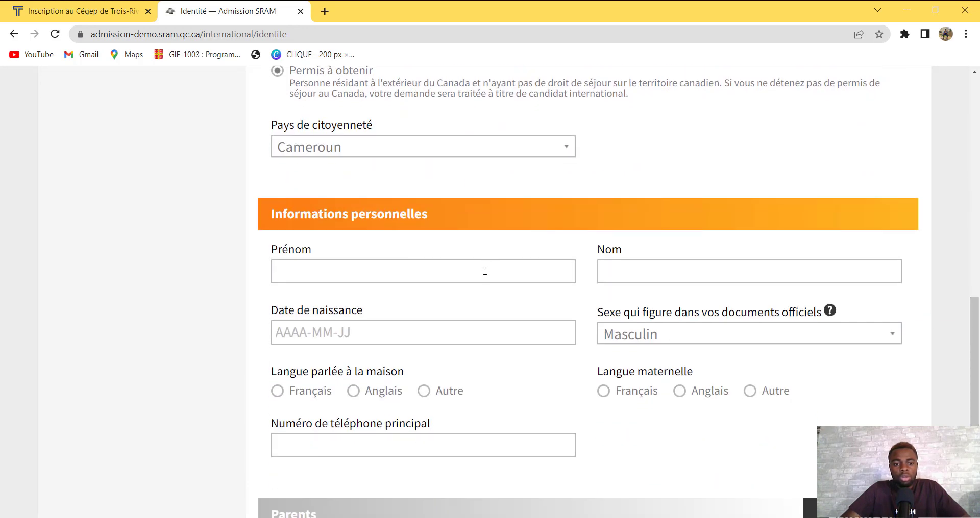
left_click(484, 275)
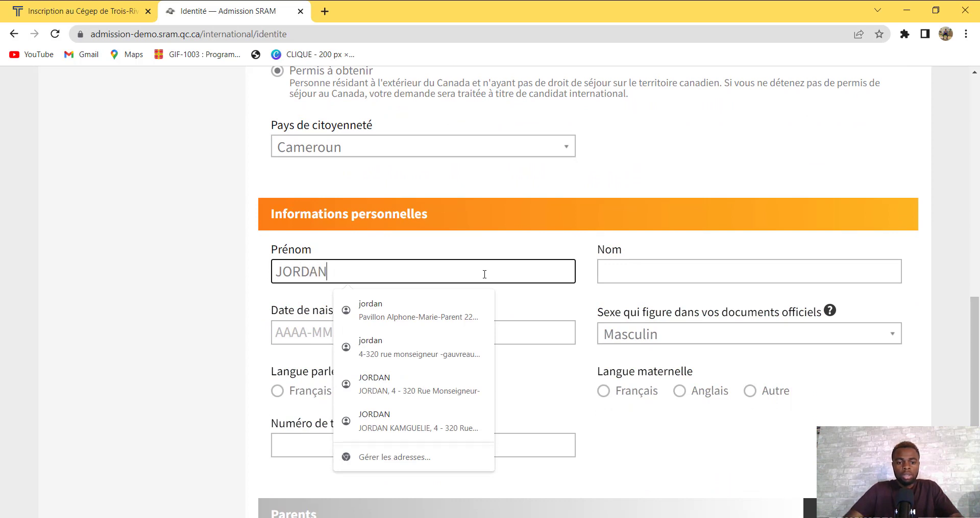
left_click(681, 153)
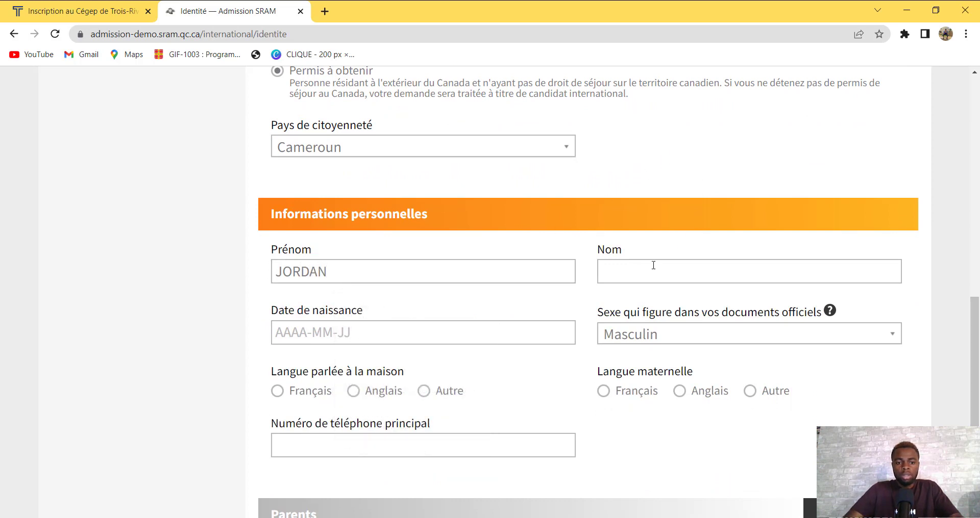
left_click(636, 277)
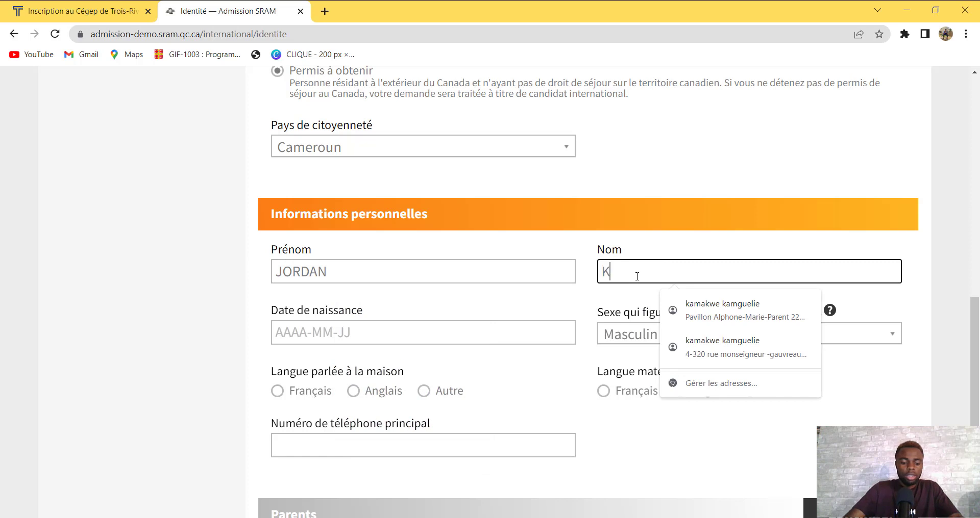
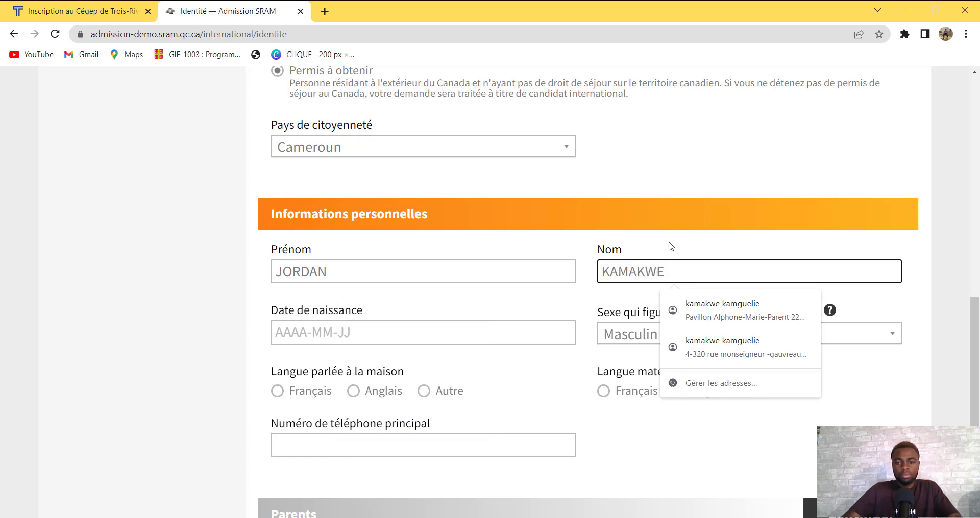
left_click(655, 186)
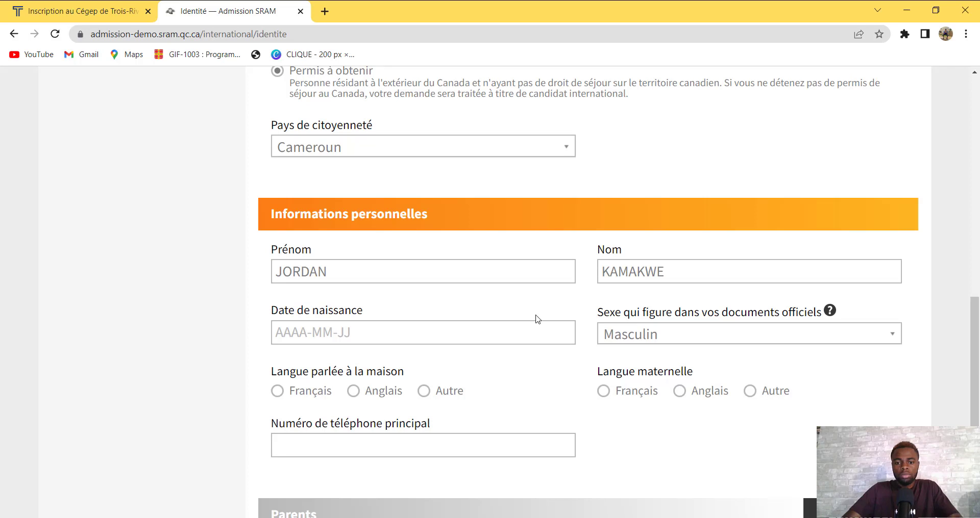
left_click(360, 332)
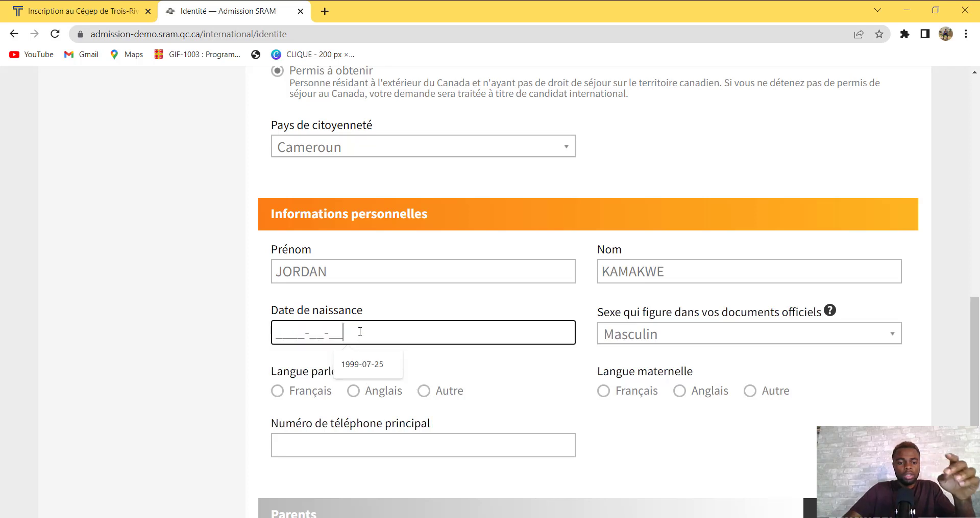
left_click(351, 363)
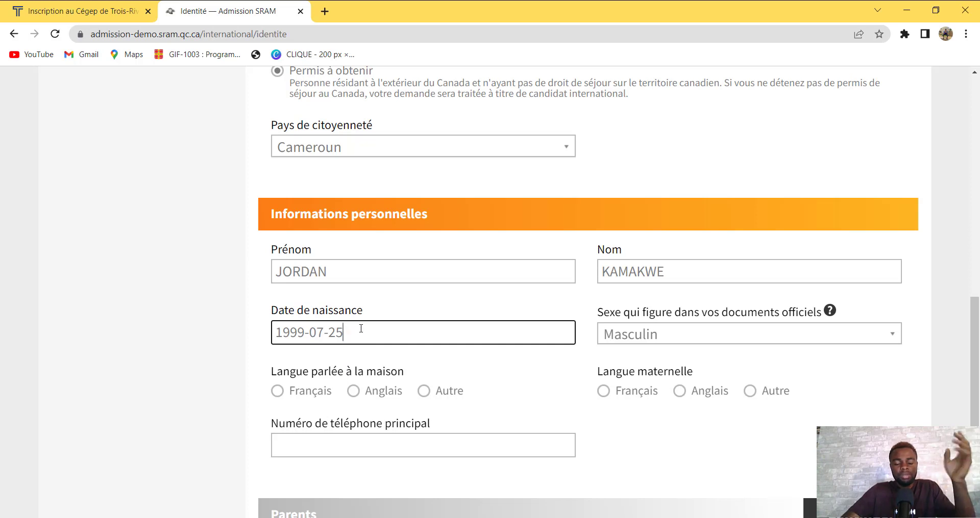
Set both the home language and mother tongue to Français
left_click(623, 333)
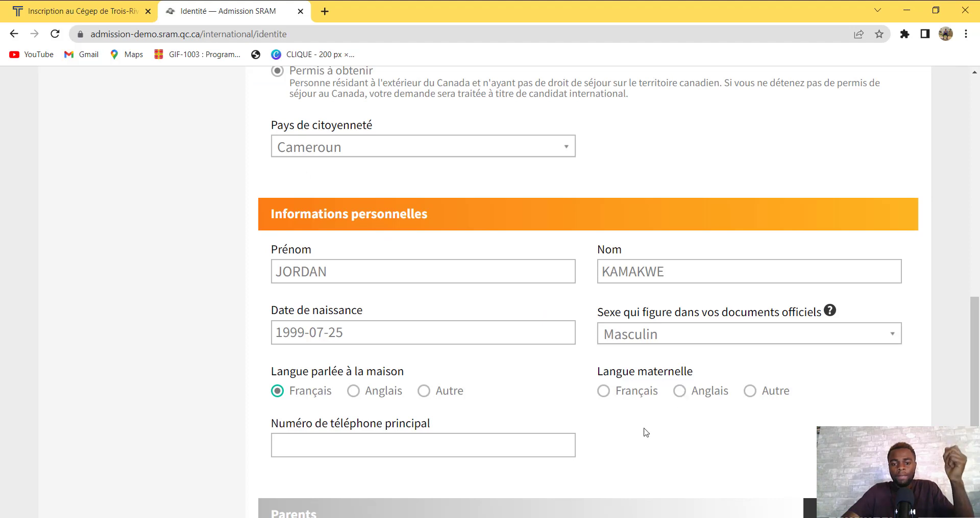
left_click(604, 391)
left_click_drag(977, 374, 977, 394)
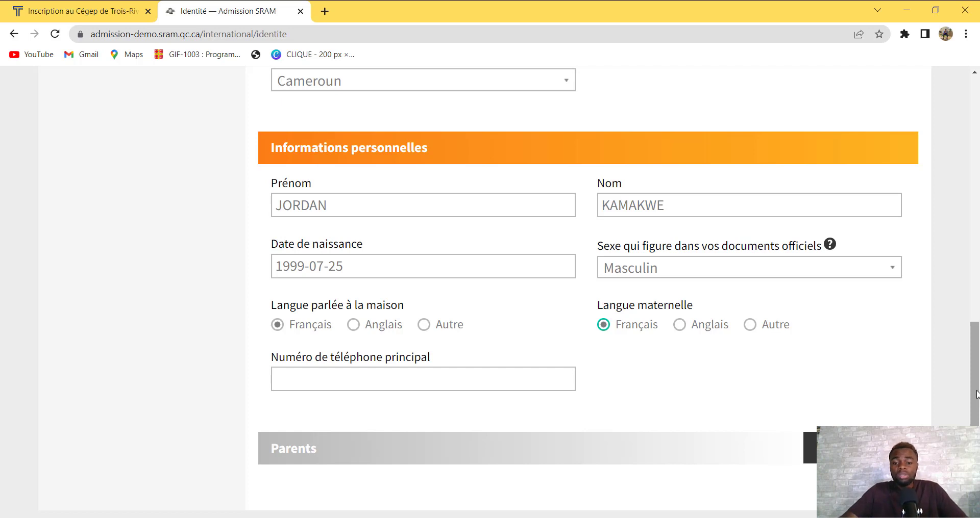
scroll(978, 399, "down", 1)
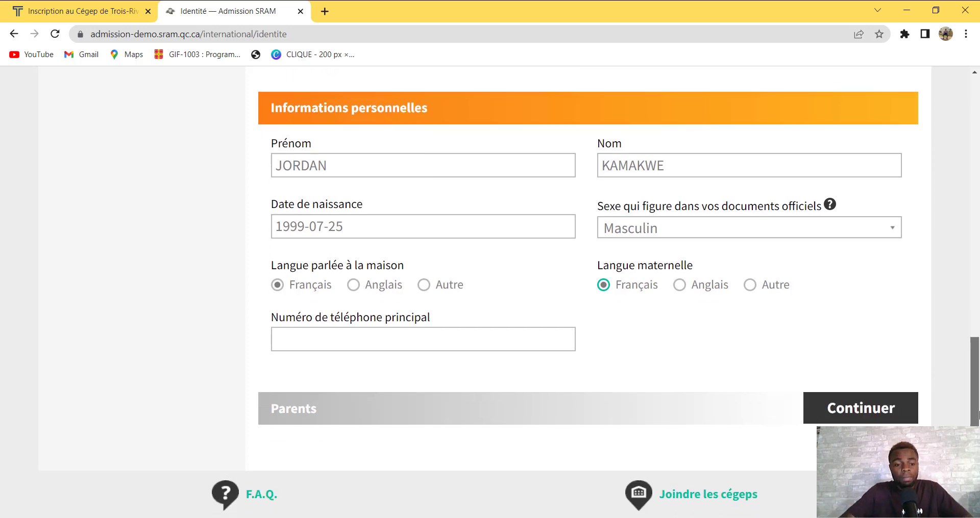
Fill in the applicant's main phone number
left_click(520, 335)
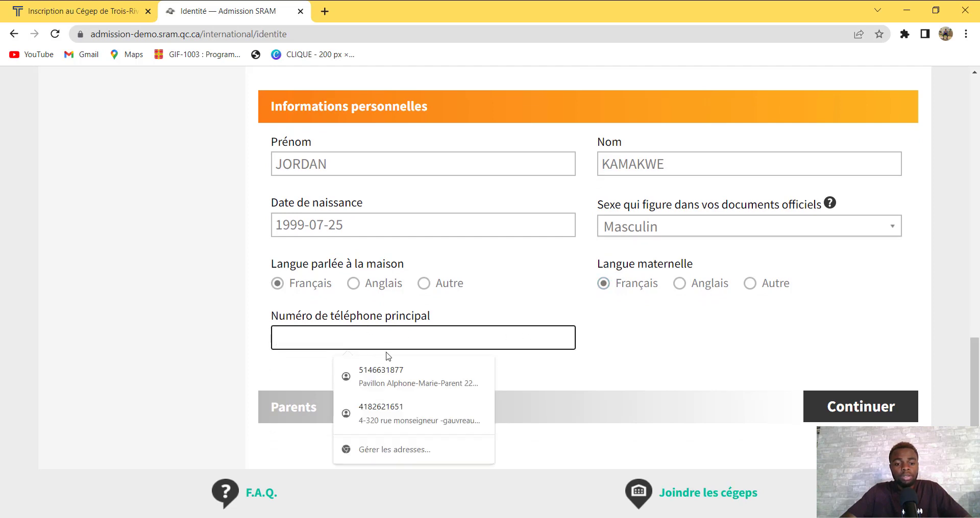
left_click(482, 305)
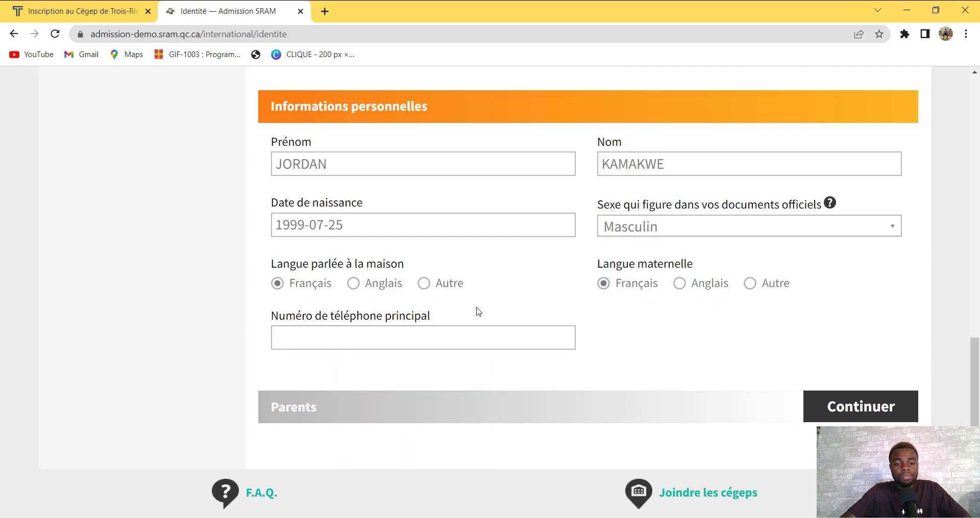
left_click(412, 343)
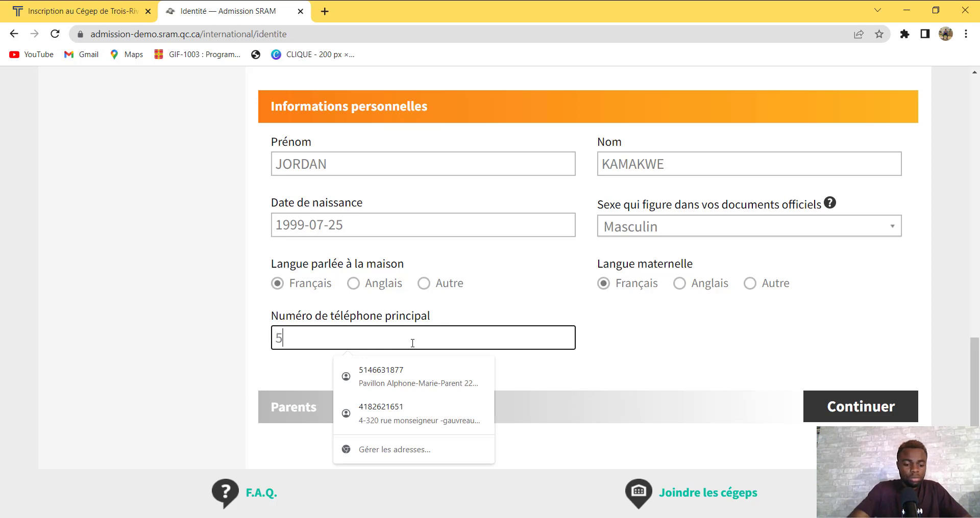
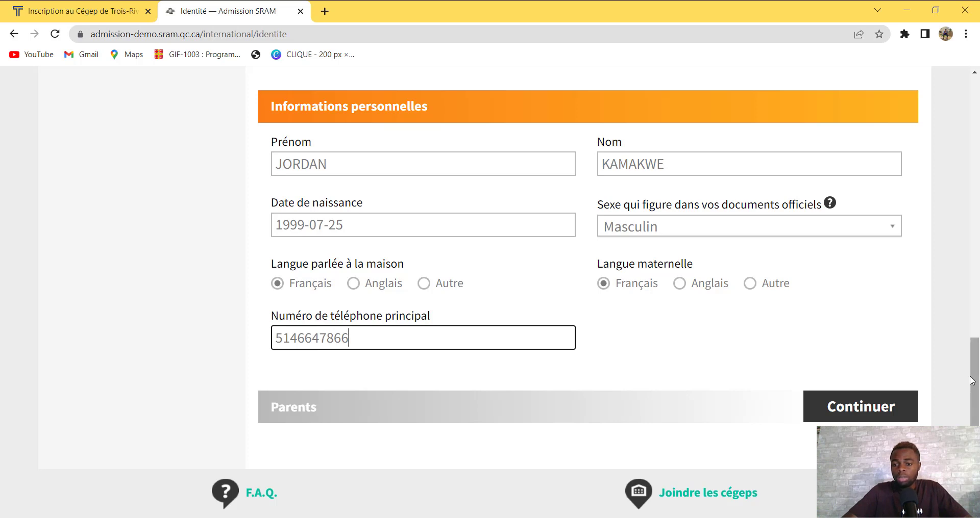
left_click_drag(973, 380, 974, 381)
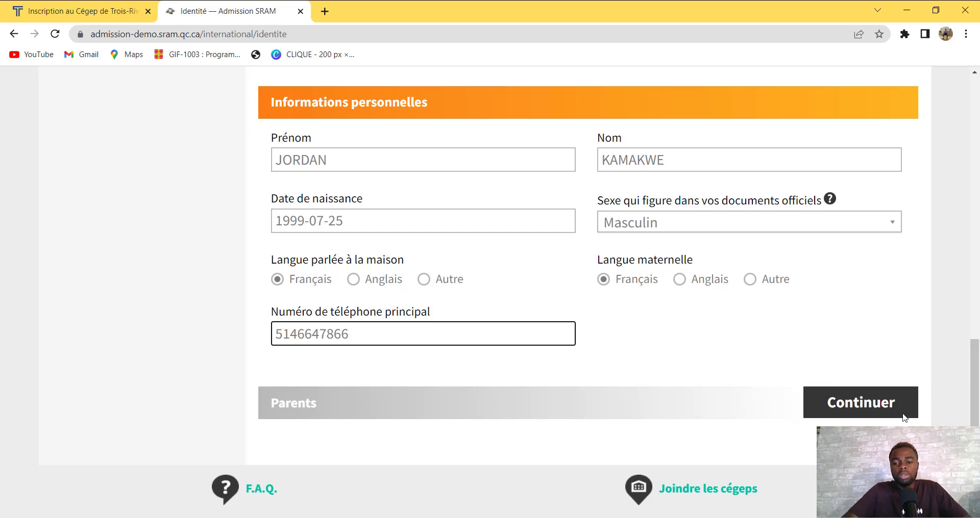
In the Parents section, enter the father's first and last names
left_click(872, 406)
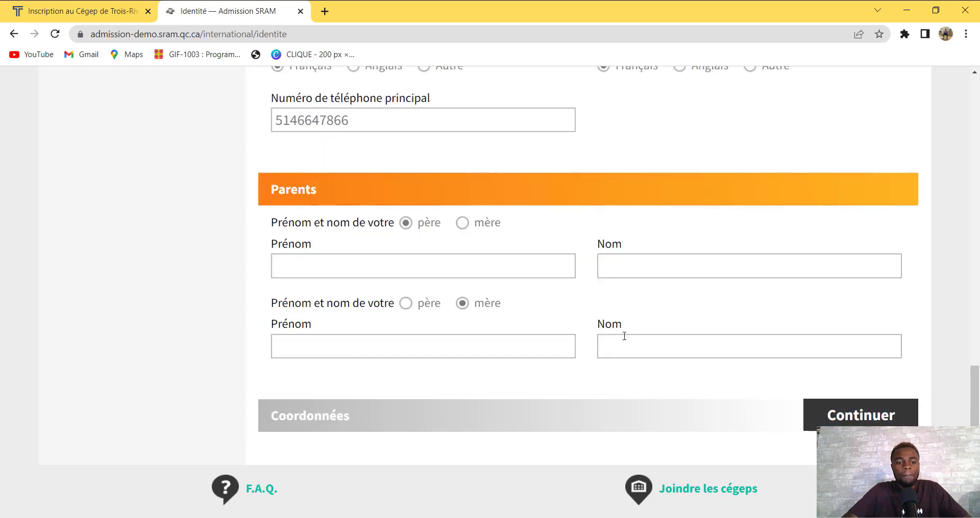
left_click(363, 269)
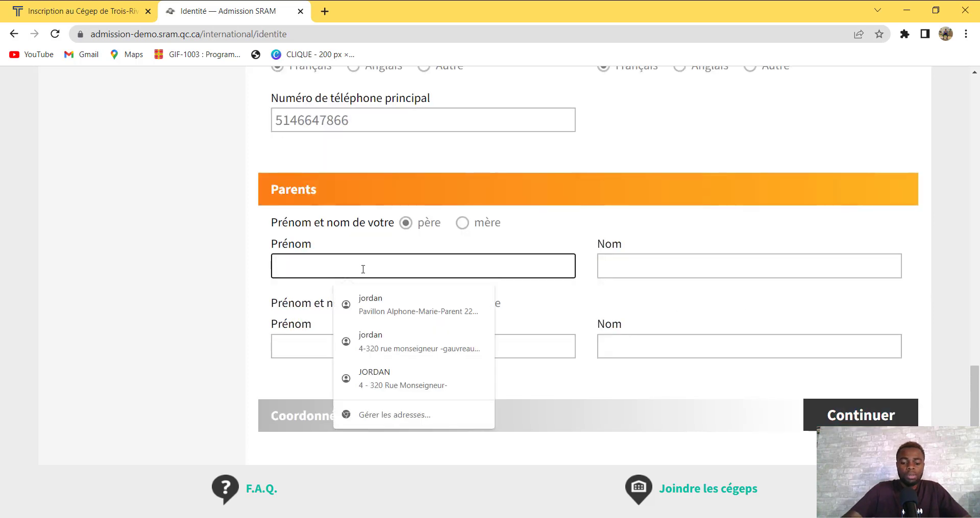
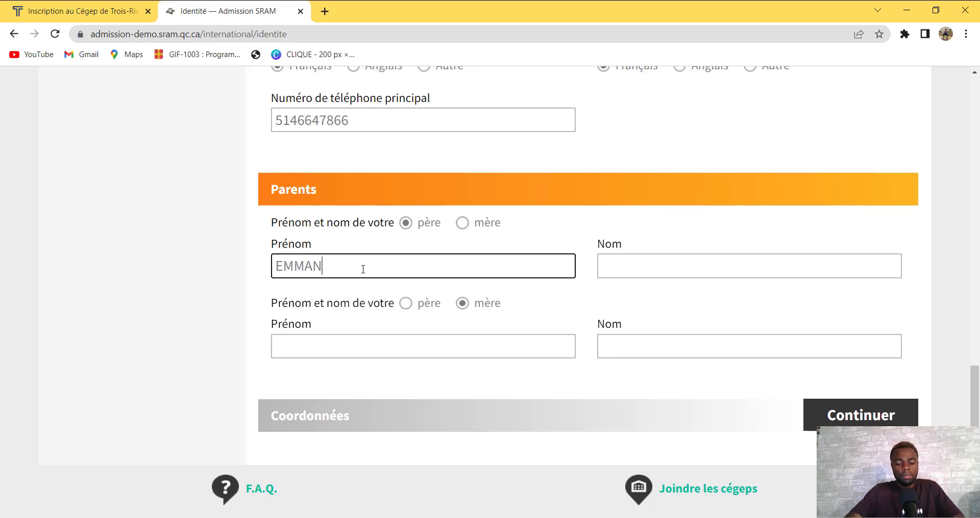
left_click(664, 271)
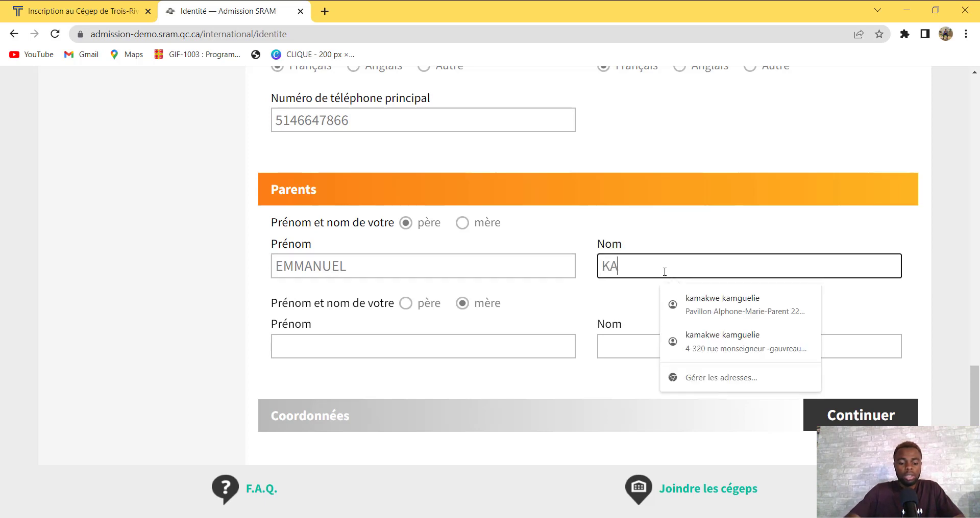
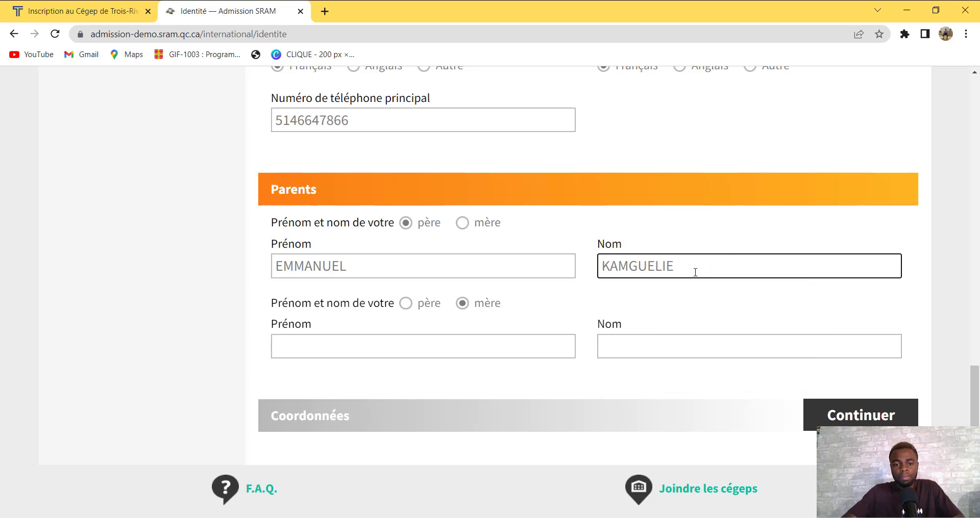
Enter the mother's first and last names, correcting a typo in the last name
left_click(393, 352)
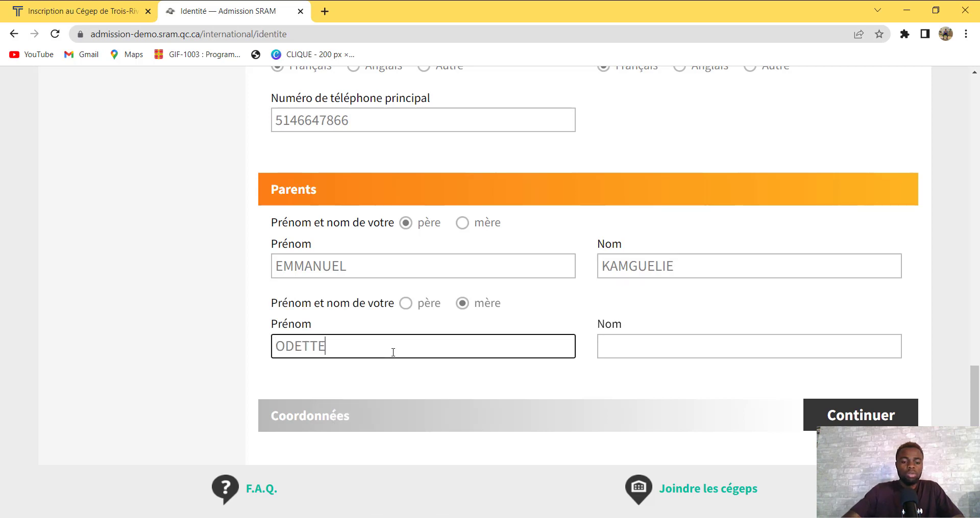
left_click(649, 343)
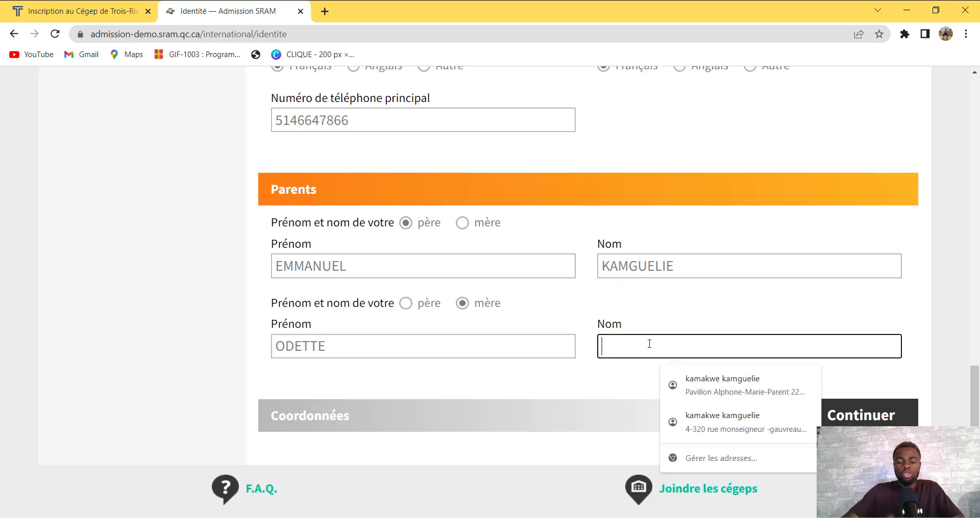
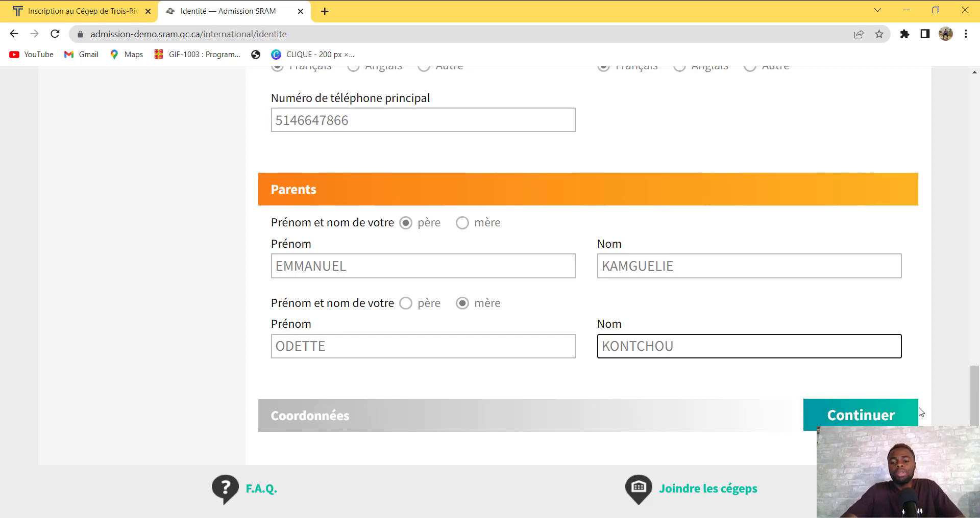
mouse_move(974, 411)
left_mouse_down()
mouse_move(974, 393)
mouse_move(973, 410)
left_mouse_up()
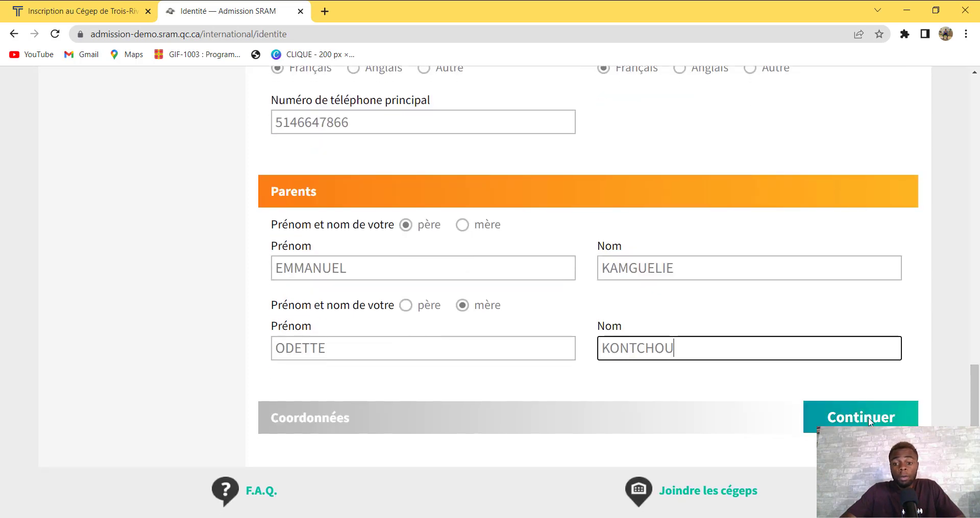
Search the home address by country, city and neighbourhood in Coordonnées, then try continuing
left_click(872, 423)
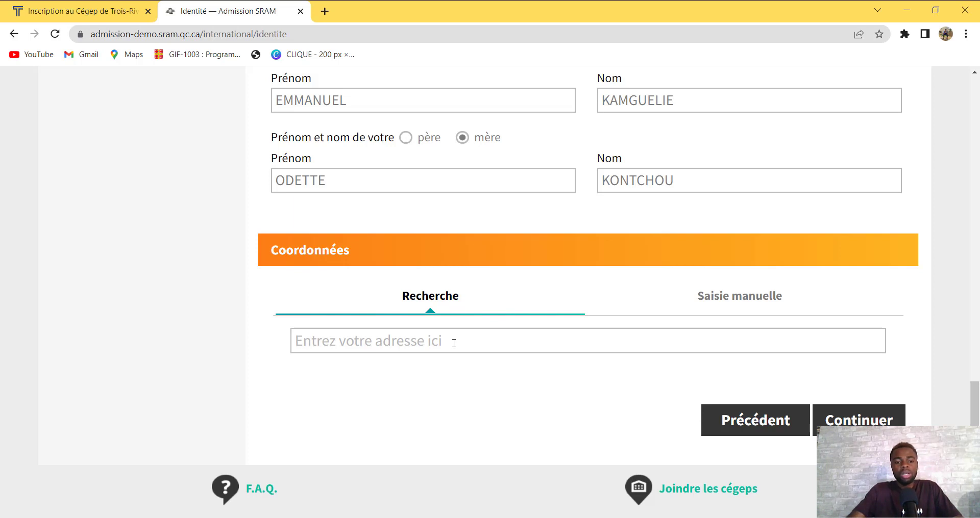
left_click(453, 343)
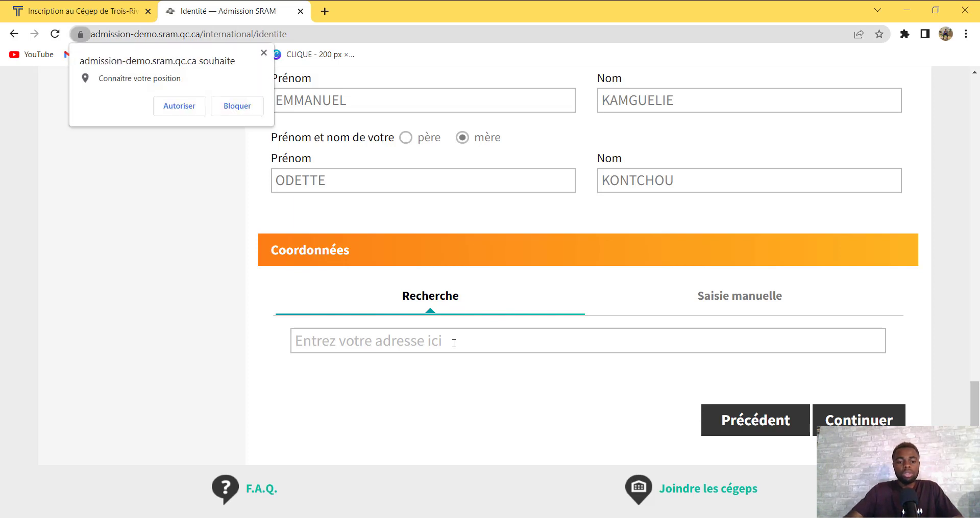
left_click(396, 340)
type("C")
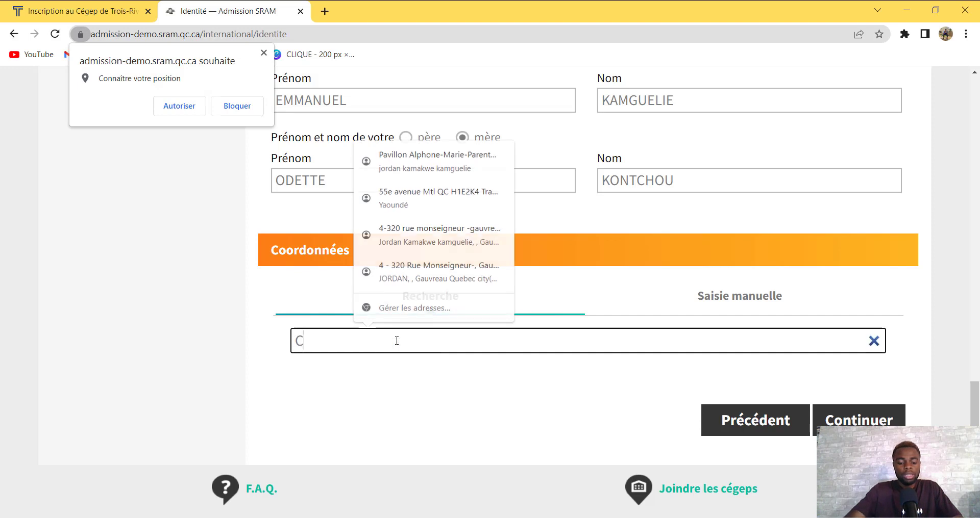
type("AMEROUN")
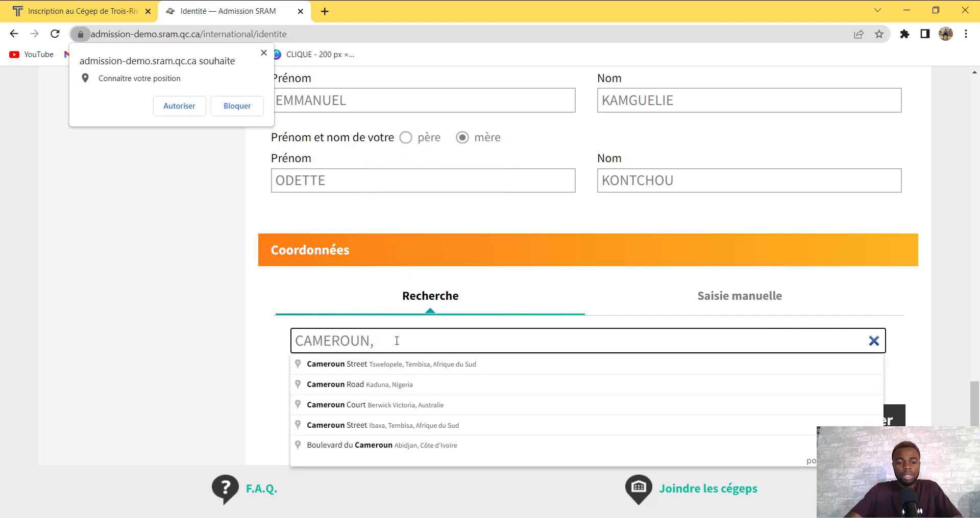
type(", ")
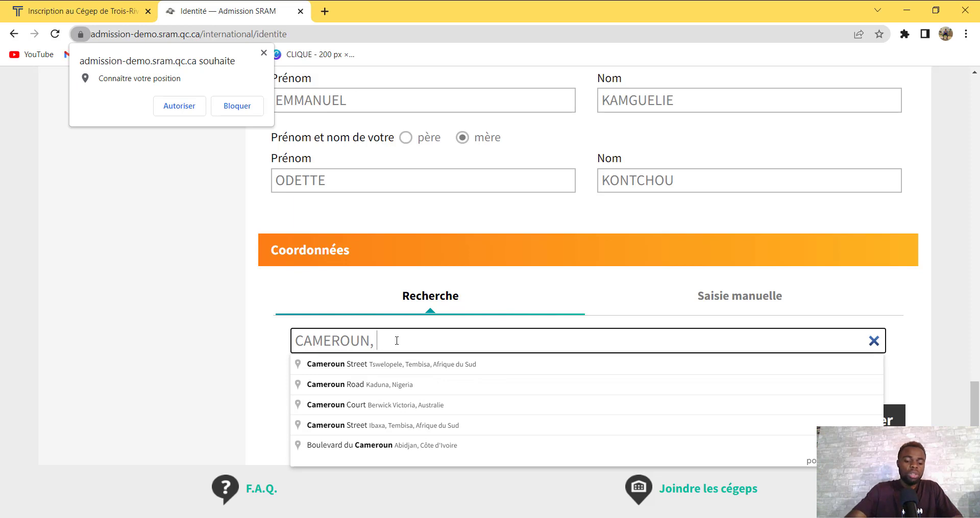
type("YAOUNDE")
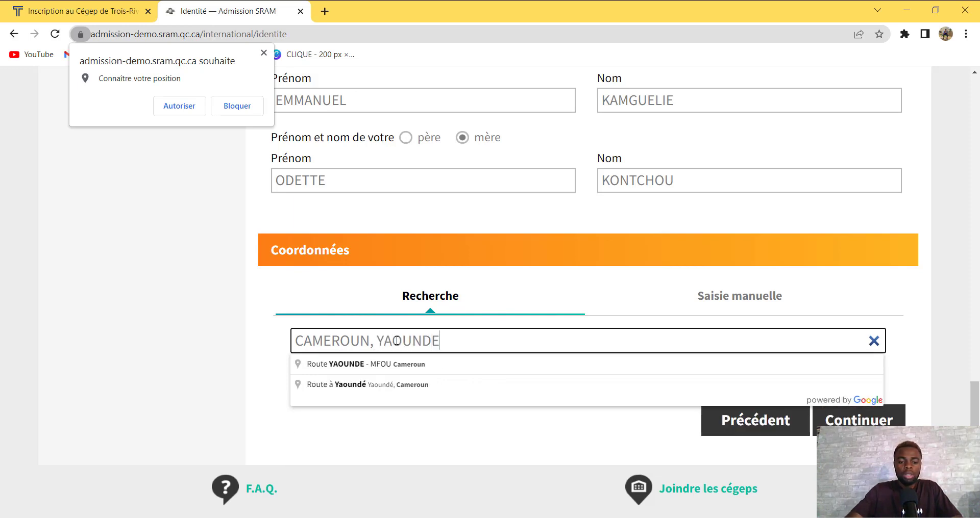
type(", ")
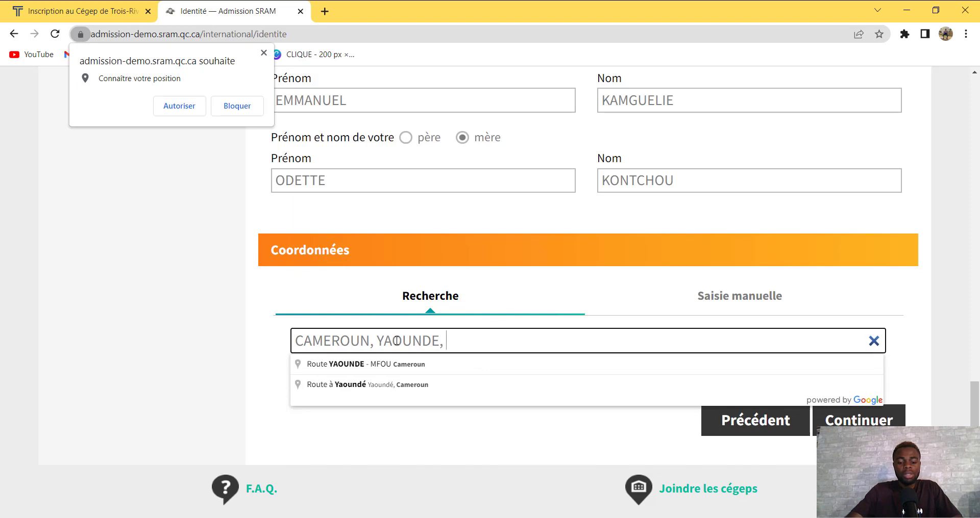
type("NKOLME")
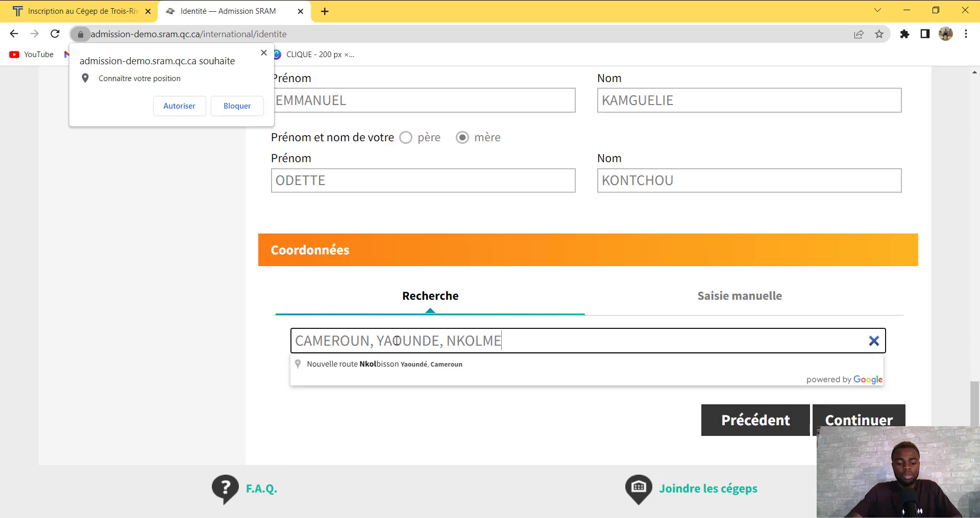
type("SSENG")
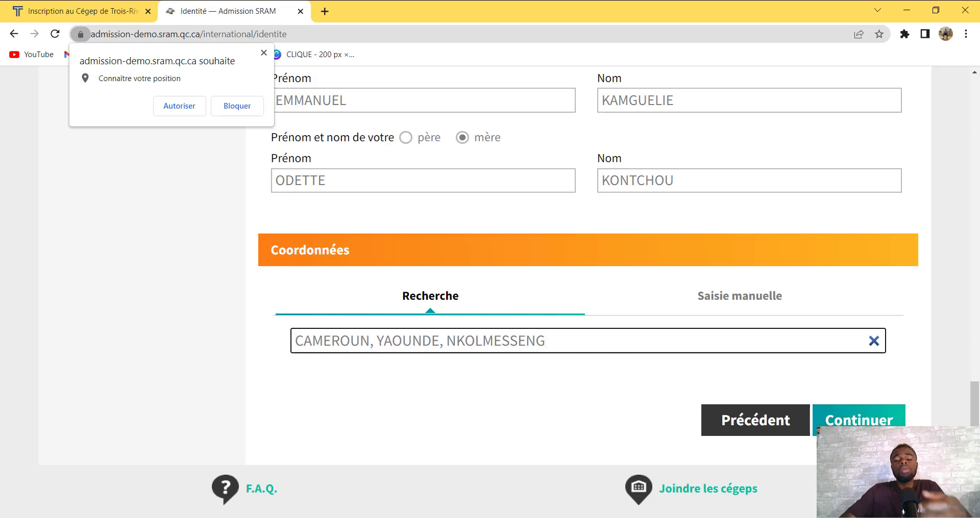
left_click(860, 431)
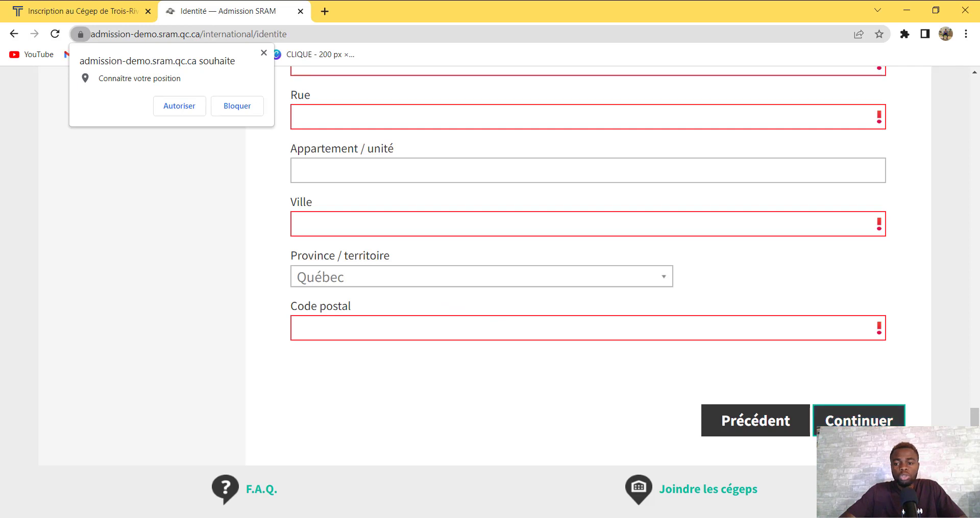
Switch between the address Recherche and Saisie manuelle views, ending on the manual form
left_click_drag(975, 416, 975, 356)
left_click_drag(970, 448, 969, 406)
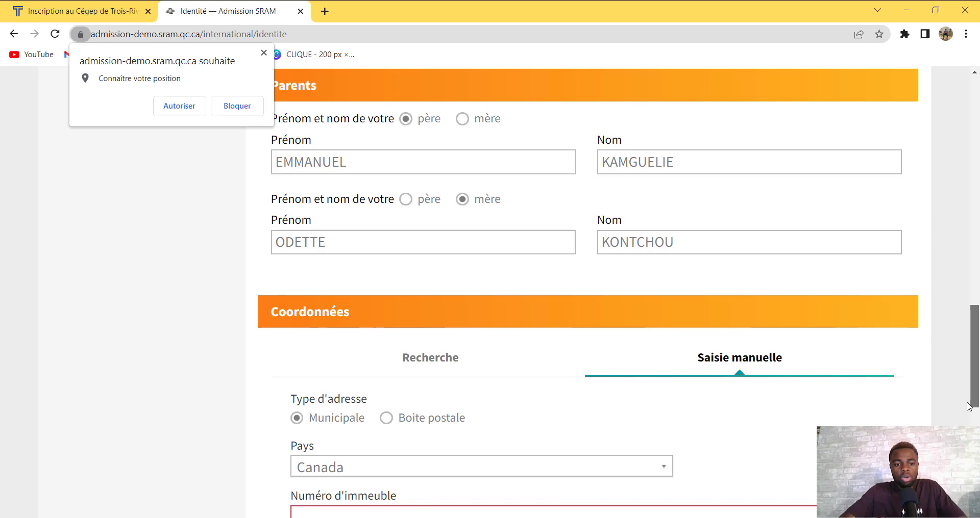
mouse_move(968, 407)
left_mouse_down()
mouse_move(963, 429)
mouse_move(966, 331)
mouse_move(965, 403)
left_mouse_up()
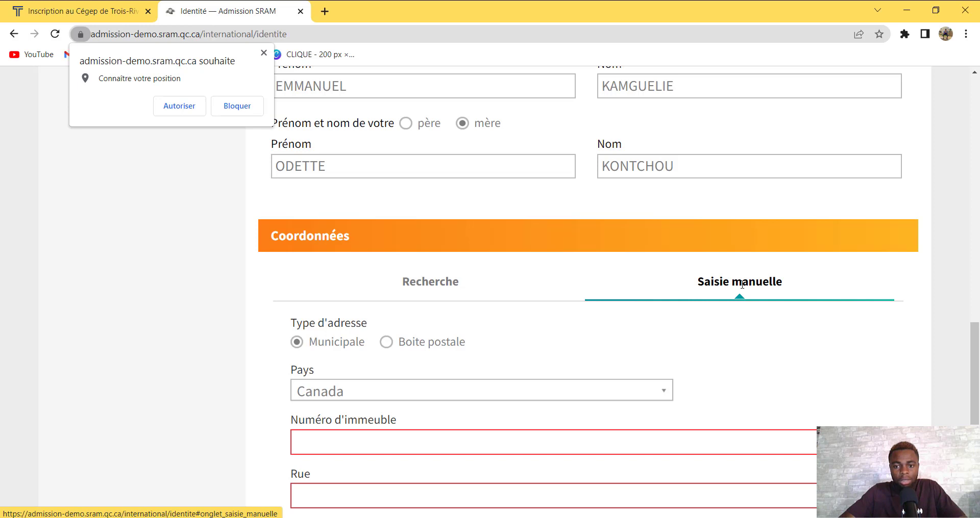
left_click(435, 284)
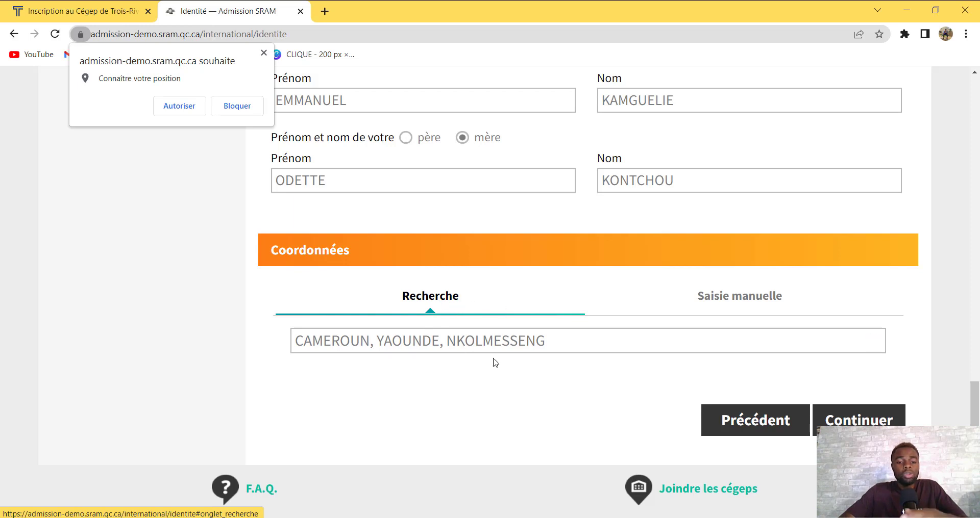
left_click(749, 307)
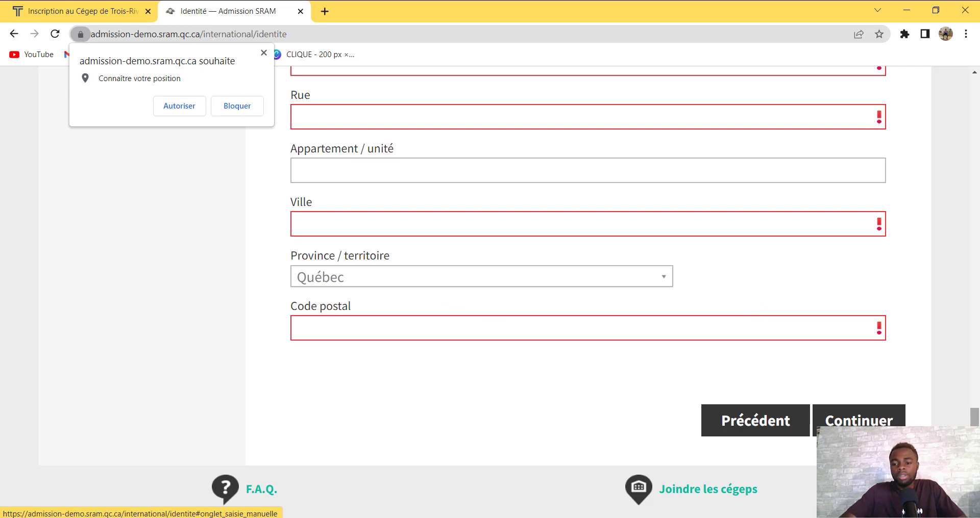
scroll(975, 416, "up", 7)
scroll(977, 371, "down", 2)
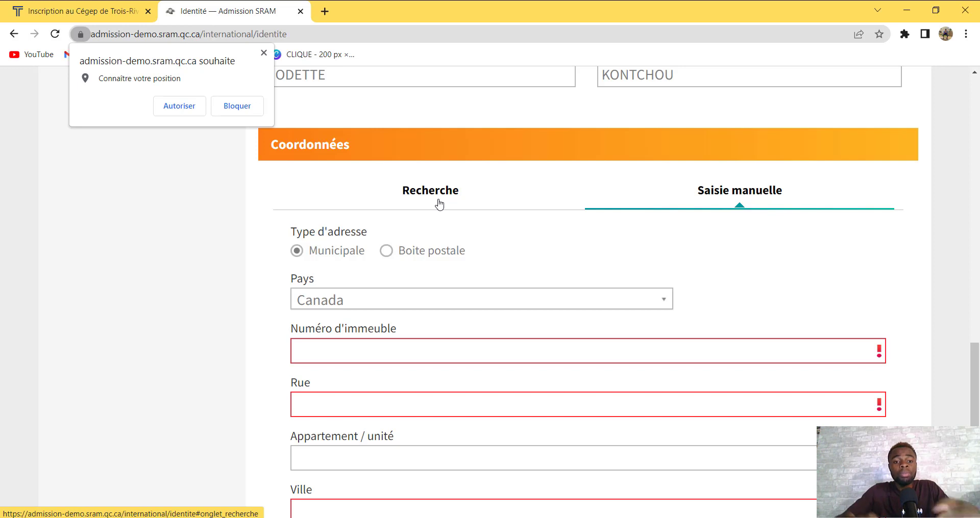
left_click(439, 204)
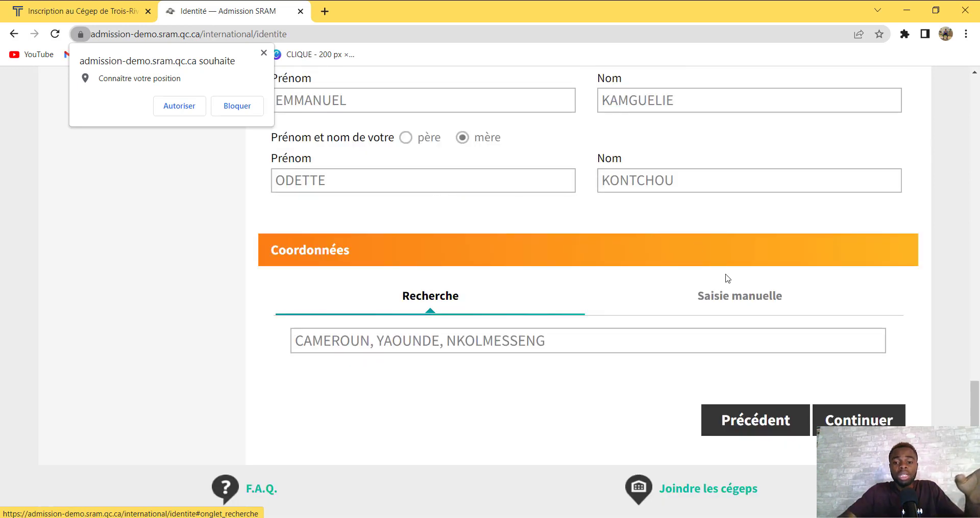
left_click(740, 302)
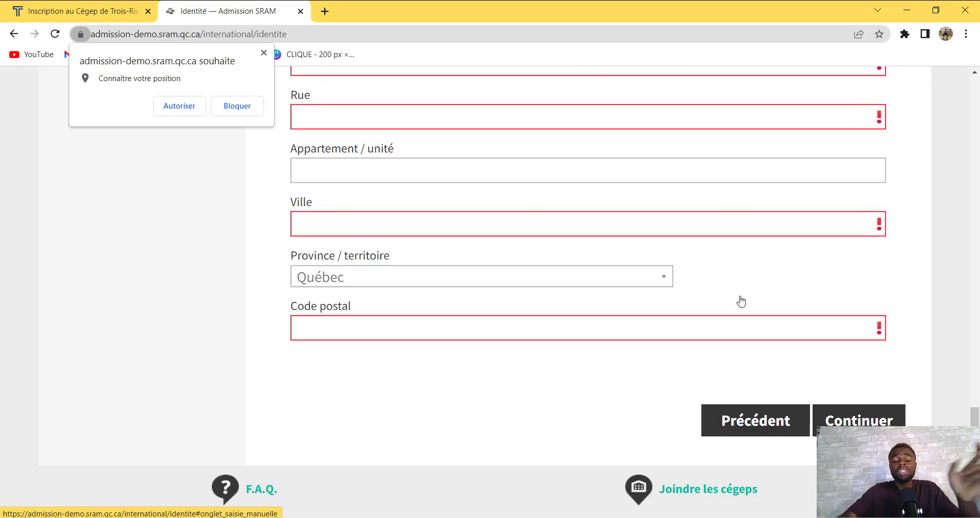
left_click_drag(973, 453, 966, 398)
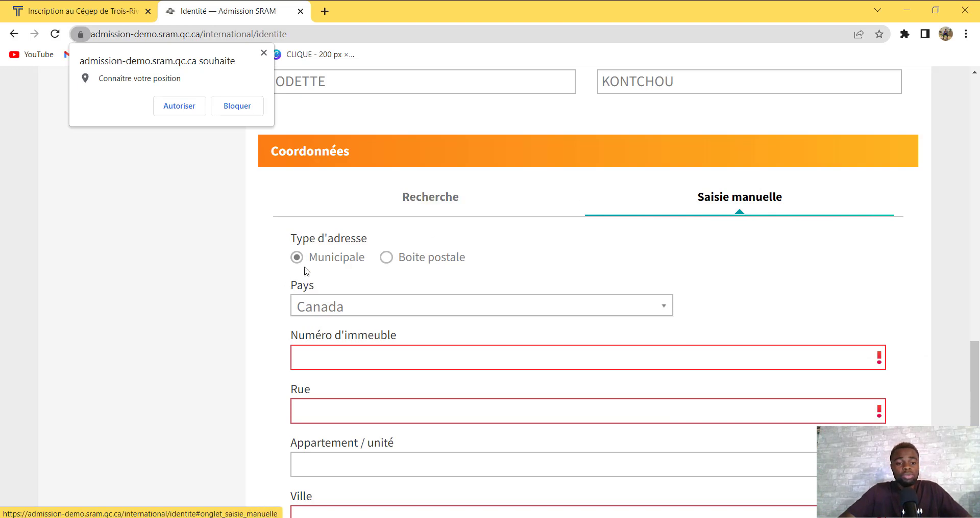
Filter the Pays list with CAM and pick Cameroun as the address country
left_click(321, 307)
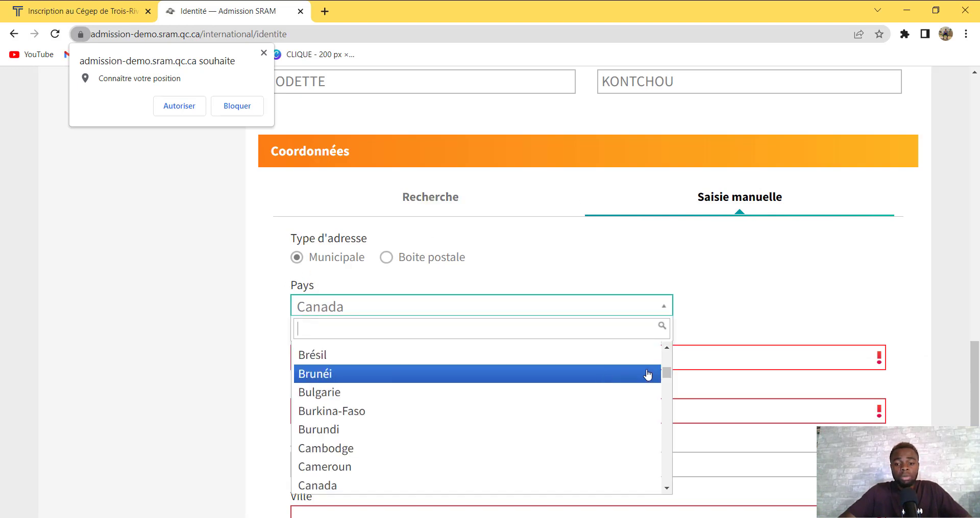
mouse_move(667, 372)
left_mouse_down()
mouse_move(667, 391)
mouse_move(665, 375)
left_mouse_up()
type("C")
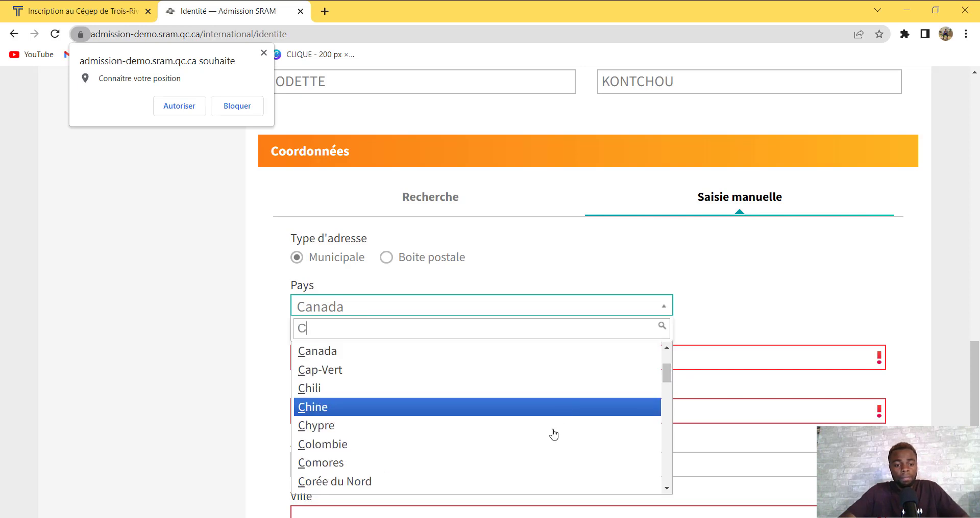
type("A")
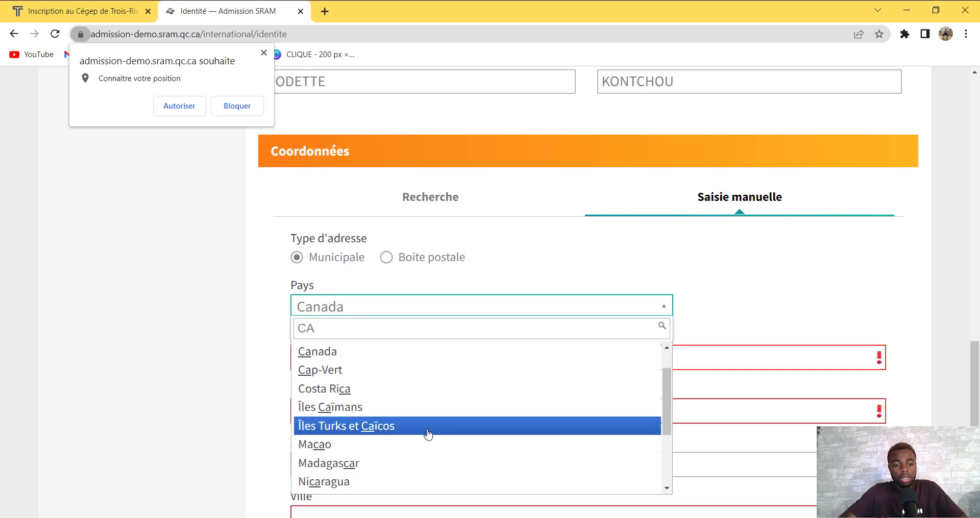
type("M")
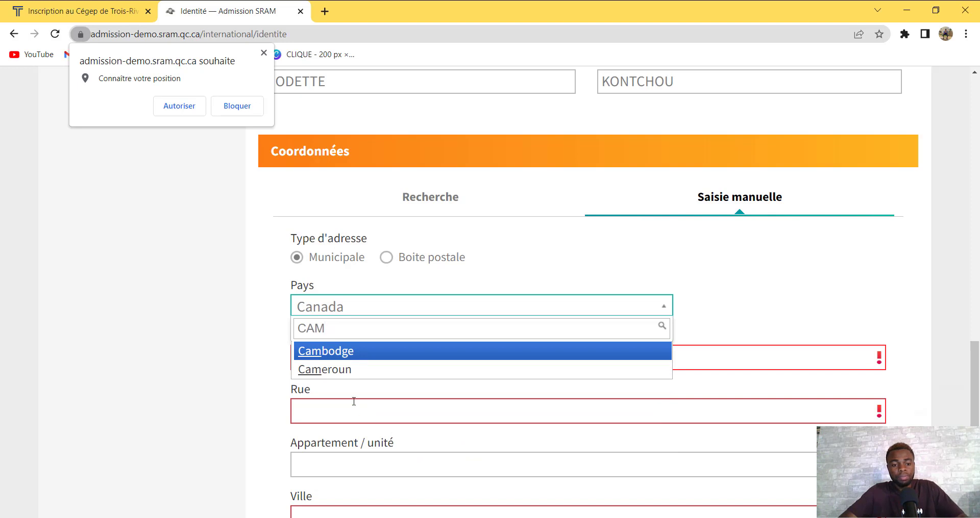
left_click(332, 371)
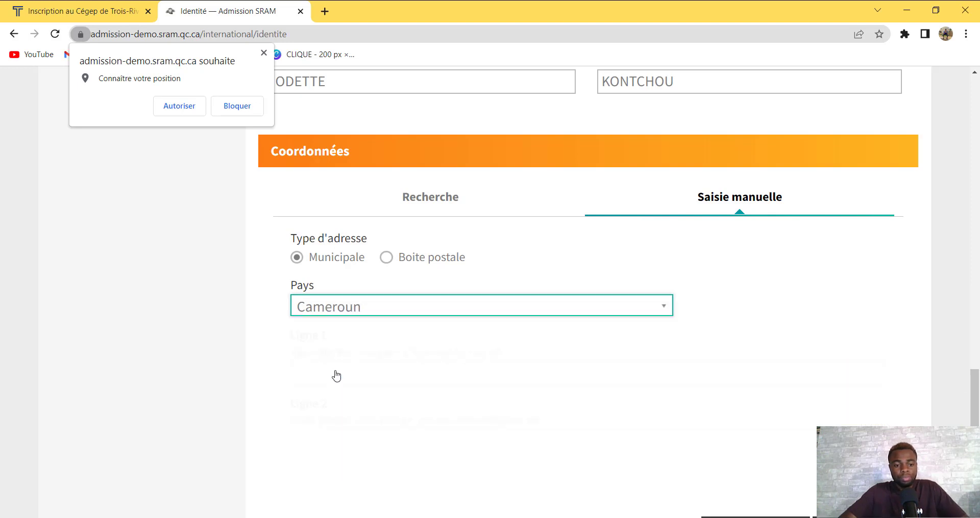
left_click(370, 382)
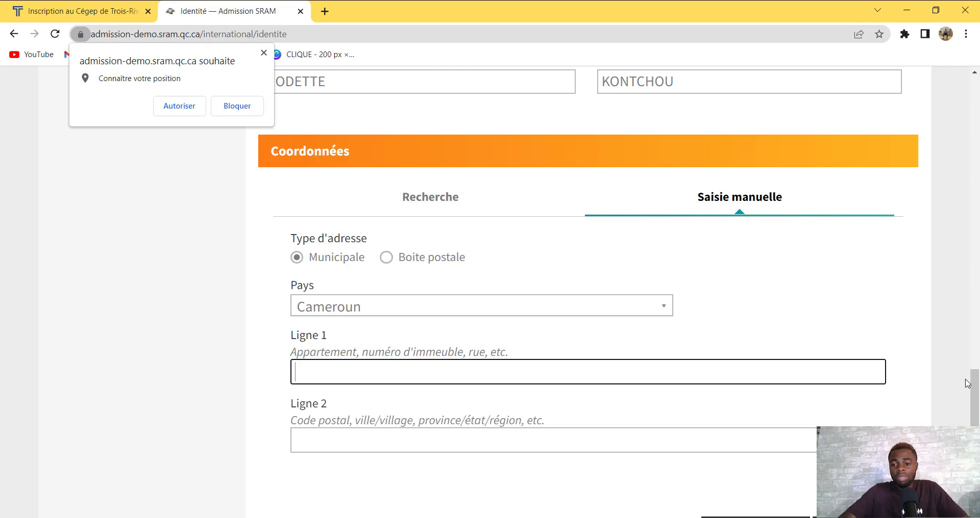
left_click_drag(975, 387, 975, 427)
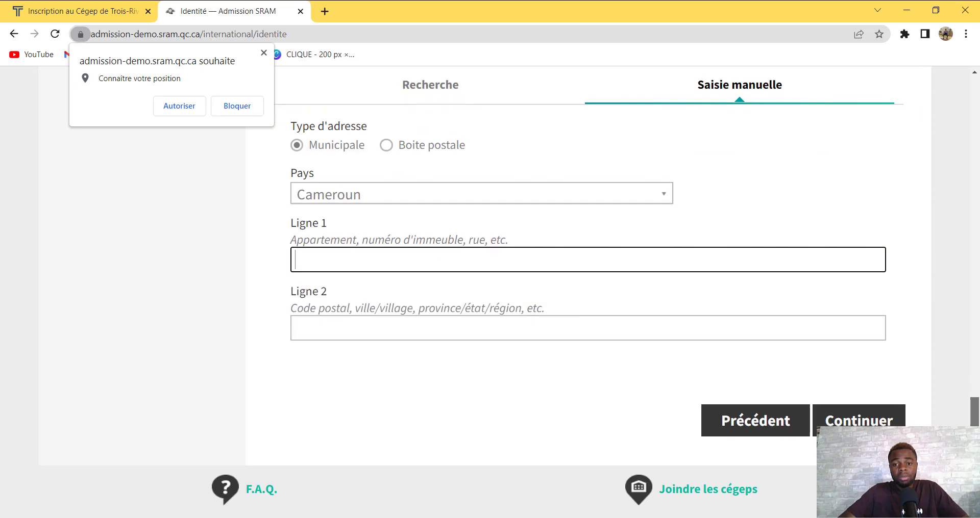
Fill address Ligne 1 with the neighbourhood and Ligne 2 with the city, then continue
left_click(857, 422)
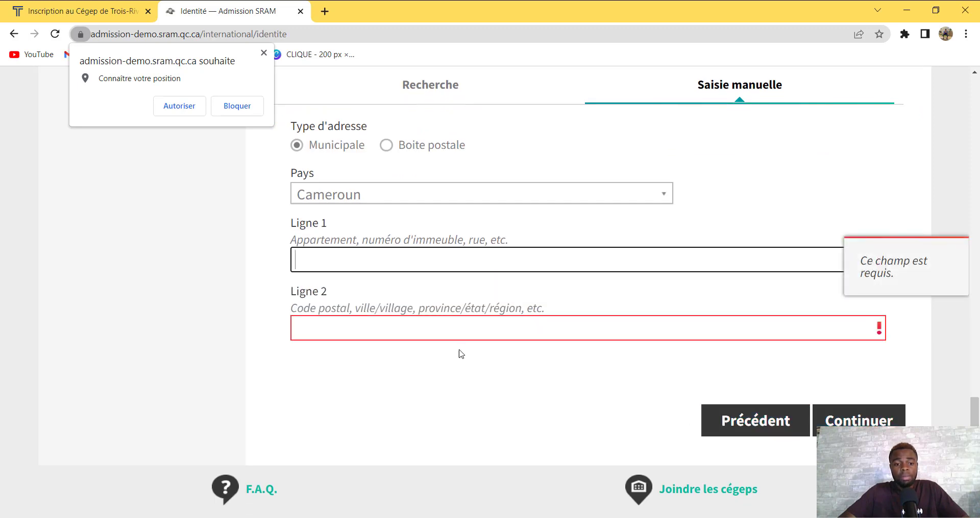
left_click(559, 253)
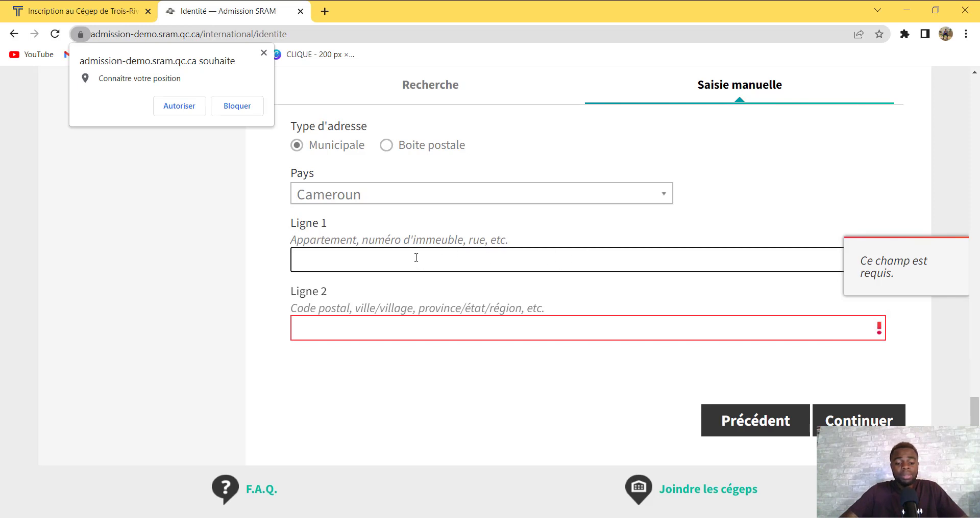
type("NK")
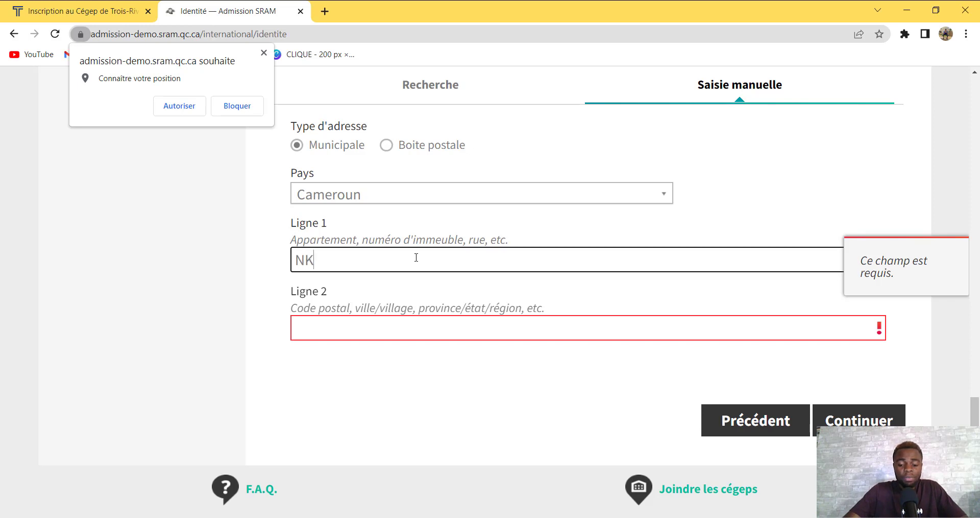
type("OLMESSENG")
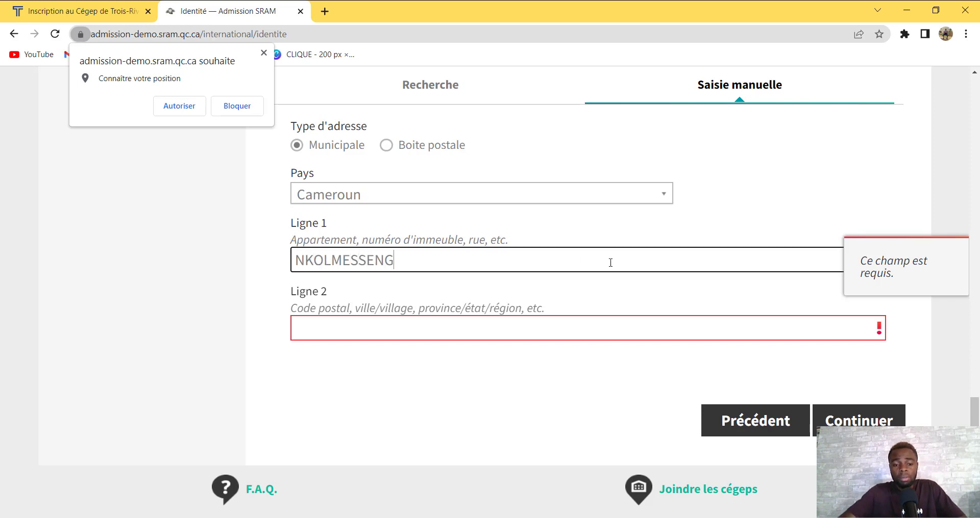
left_click(474, 330)
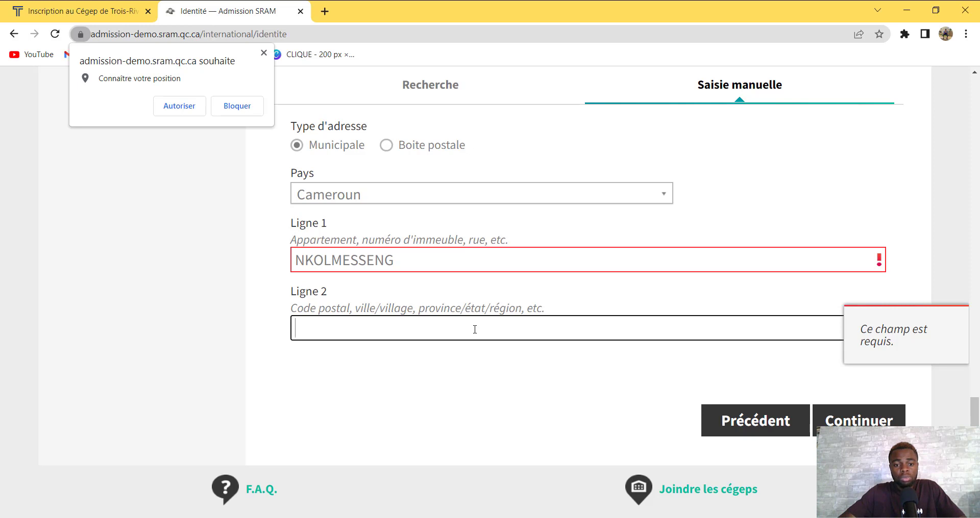
type("Y")
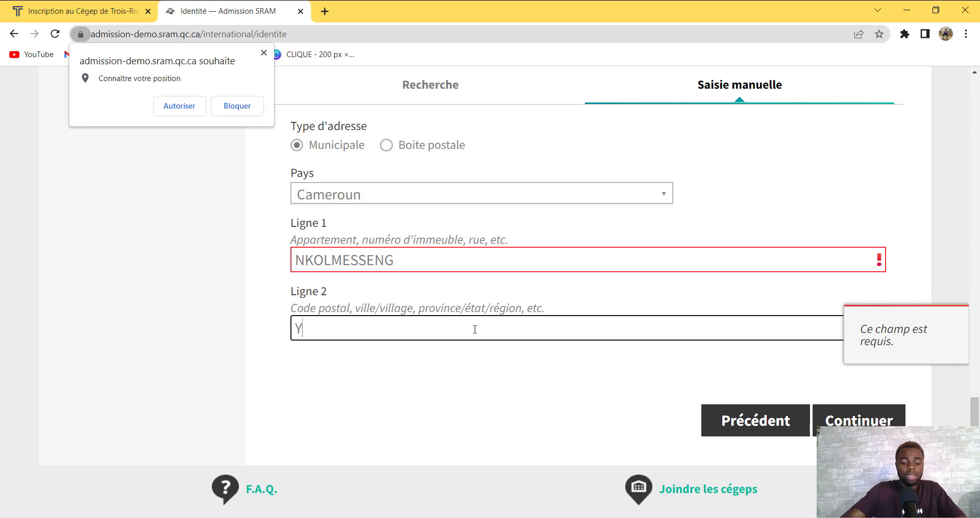
type("AOUNDE")
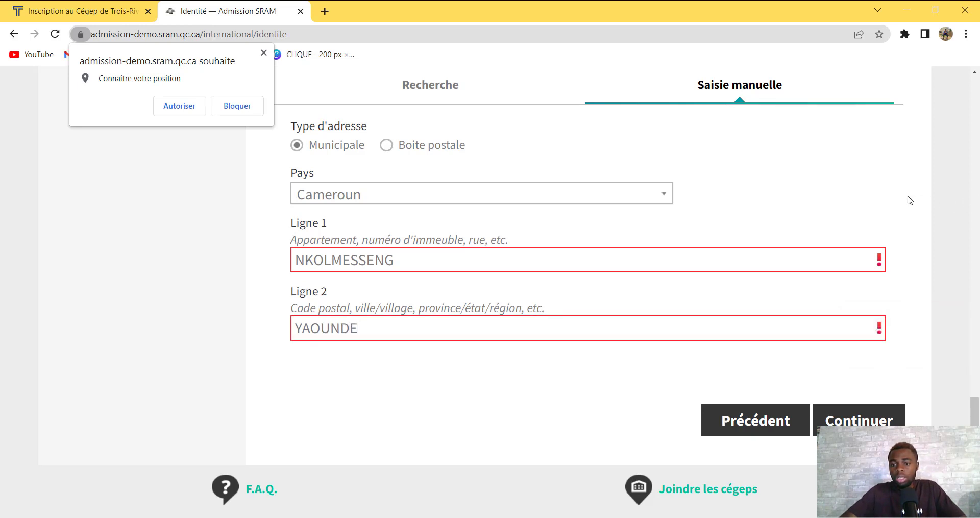
left_click(835, 422)
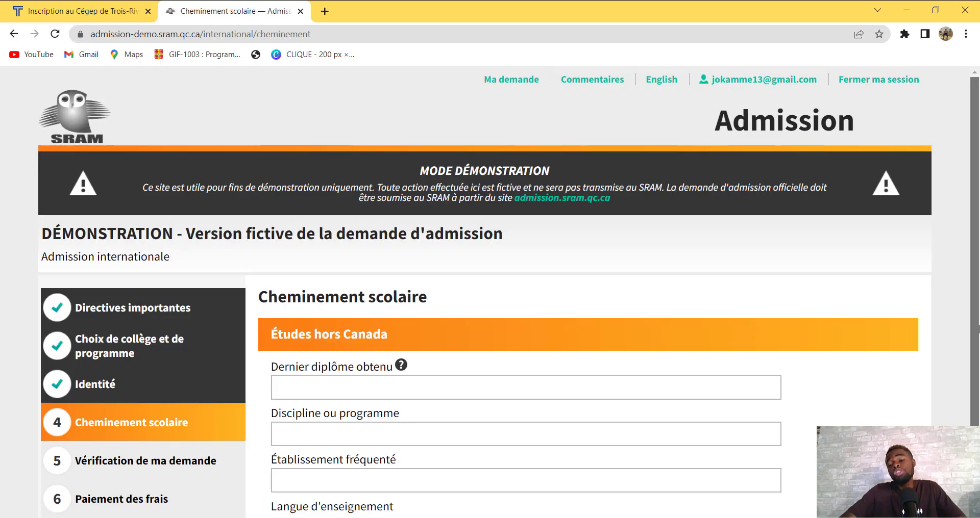
scroll(977, 366, "down", 1)
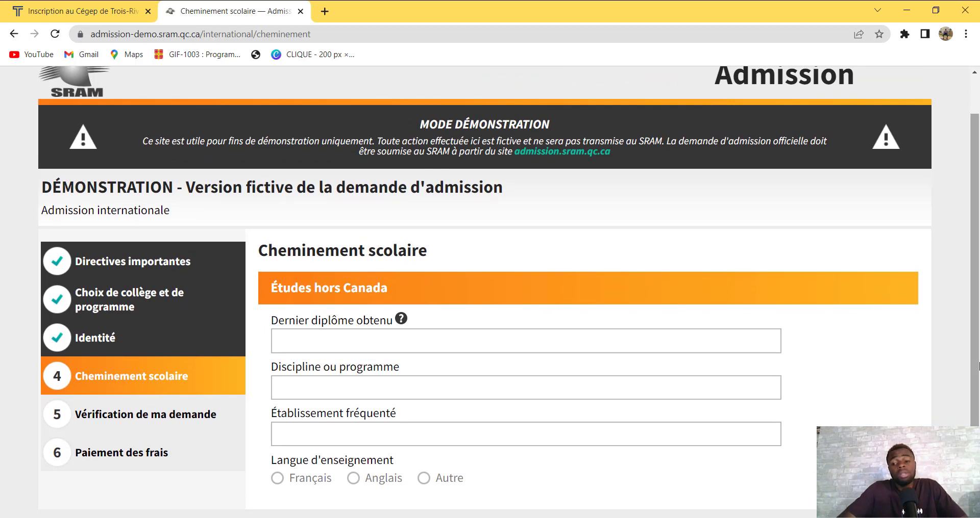
scroll(978, 366, "down", 1)
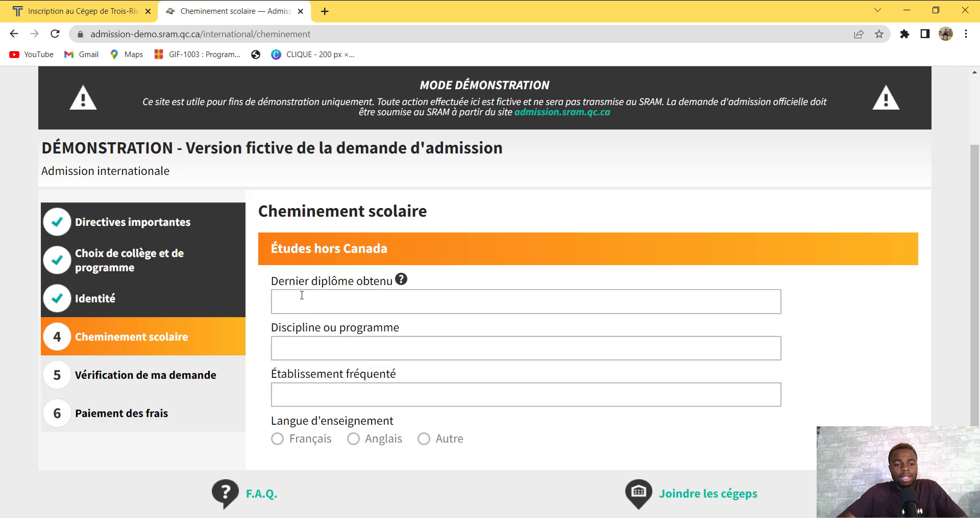
left_click(361, 300)
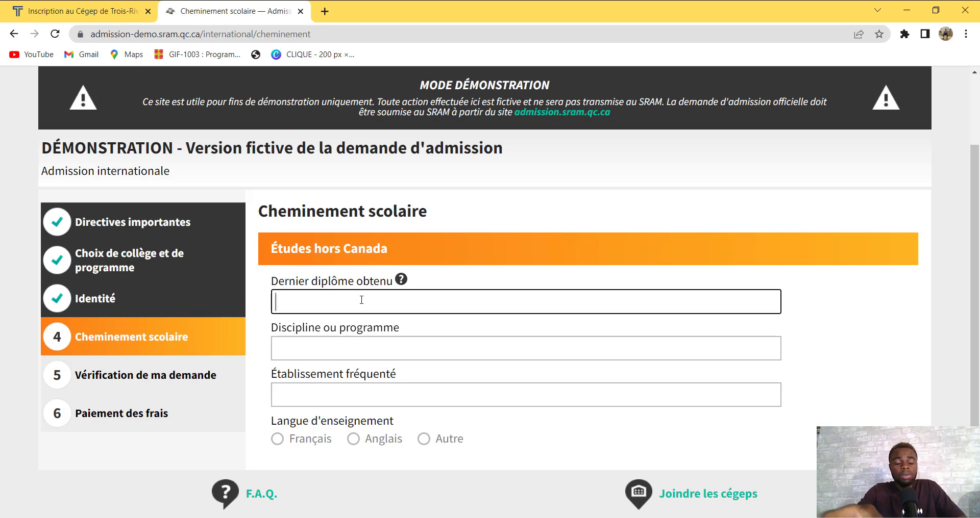
Enter diploma BACCALAUREAT, discipline MATHEMATIQUE, institution LBY, teaching language Français, and continue
type("B")
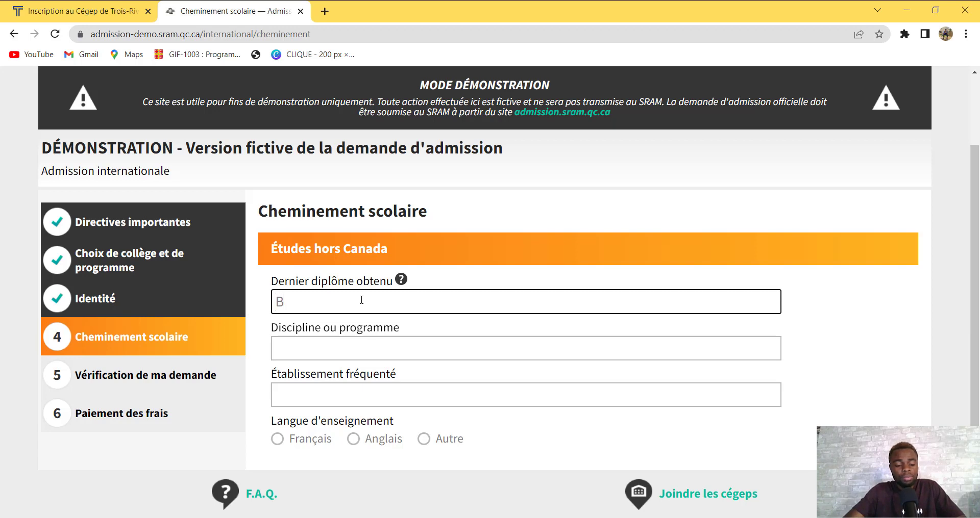
type("ACCALAU")
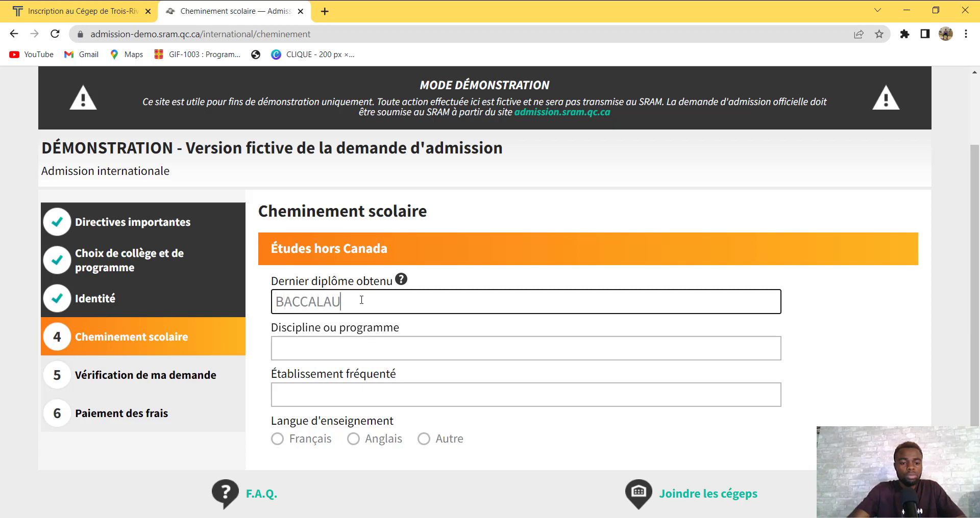
type("REAT")
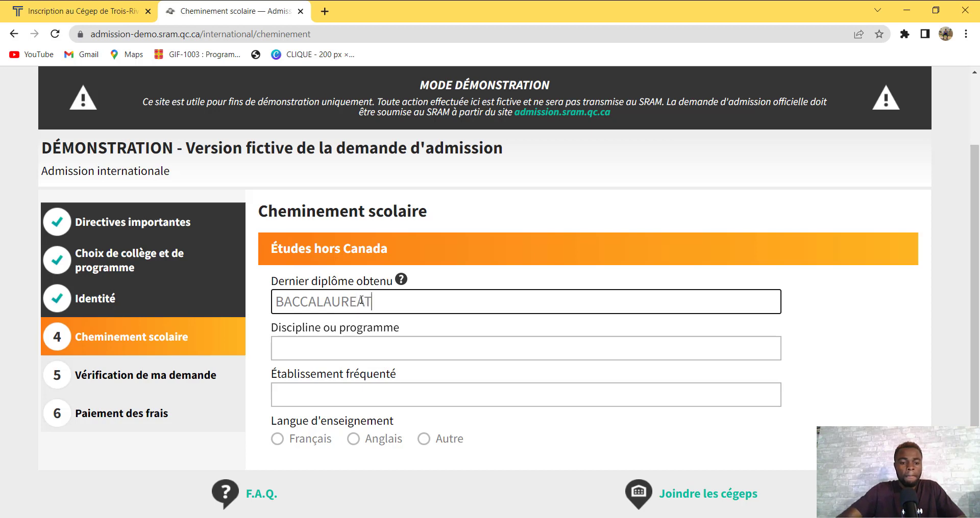
left_click(365, 351)
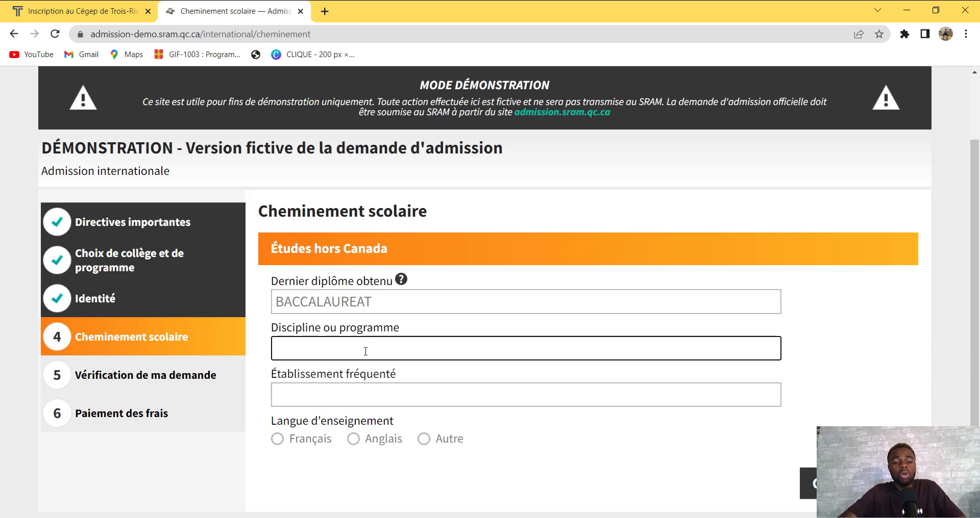
type("MAT")
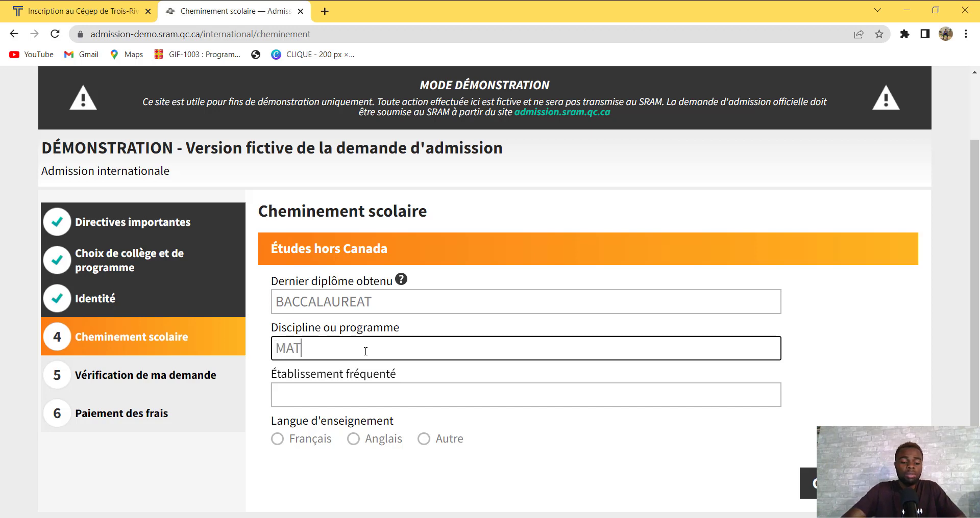
type("HEMATIQUE")
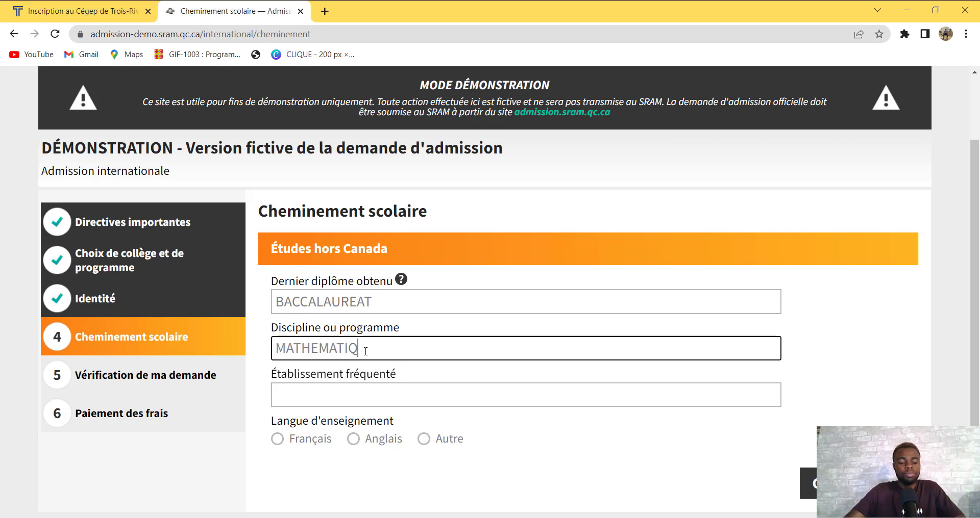
left_click(374, 391)
type("LY")
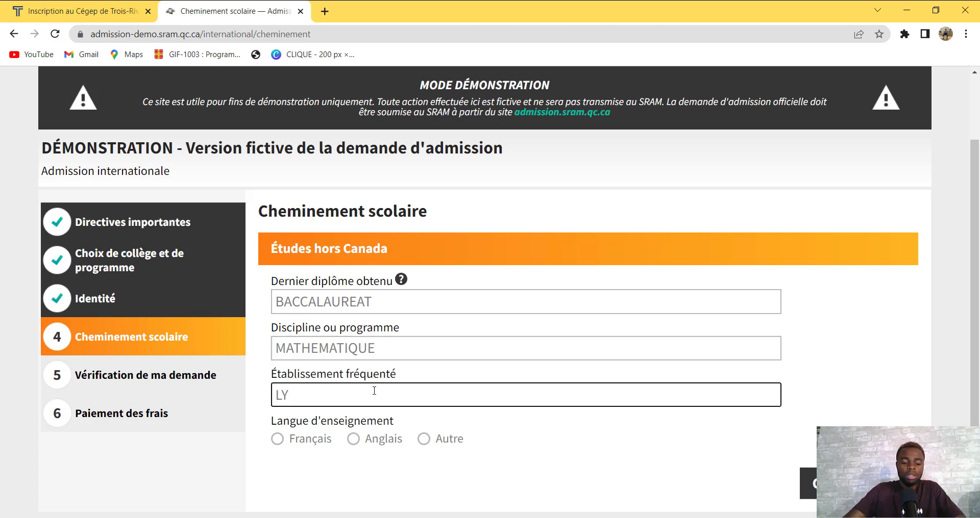
key("BackSpace")
type("BY")
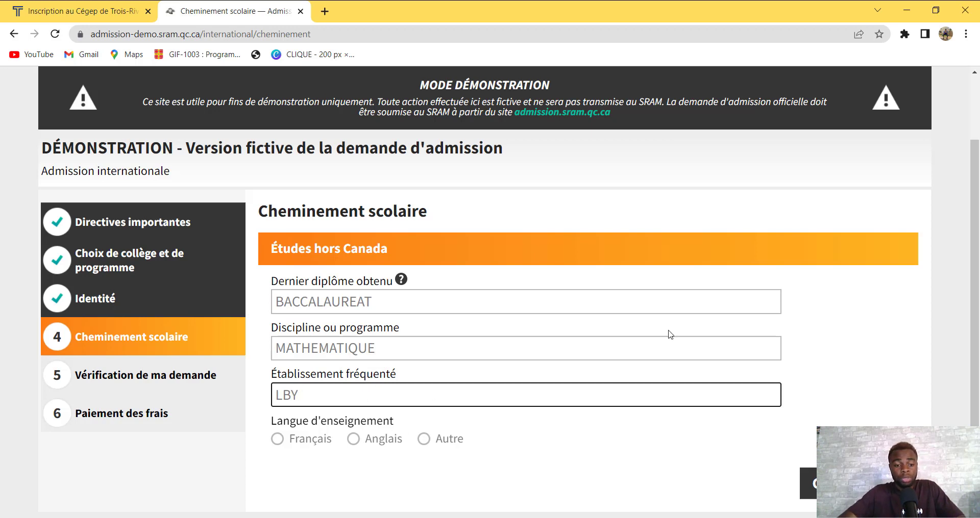
scroll(974, 281, "down", 1)
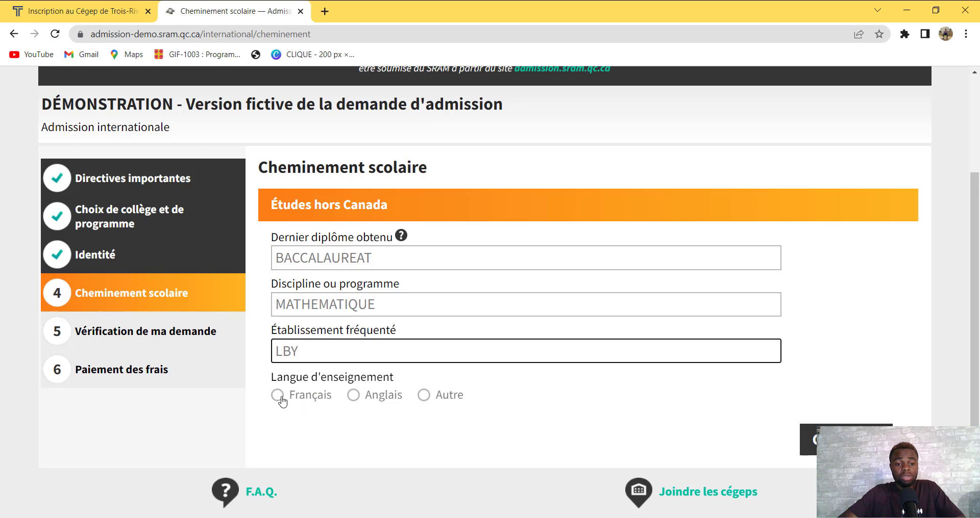
left_click(280, 400)
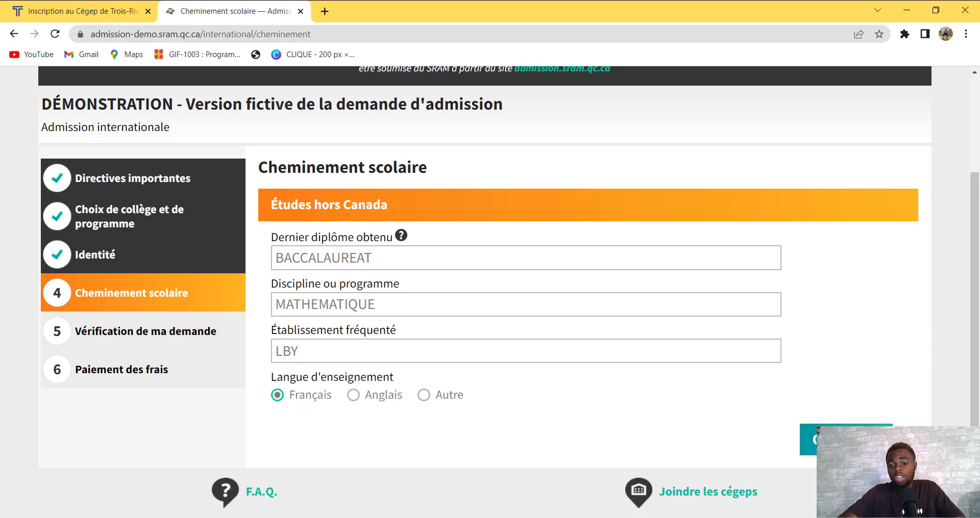
left_click(868, 440)
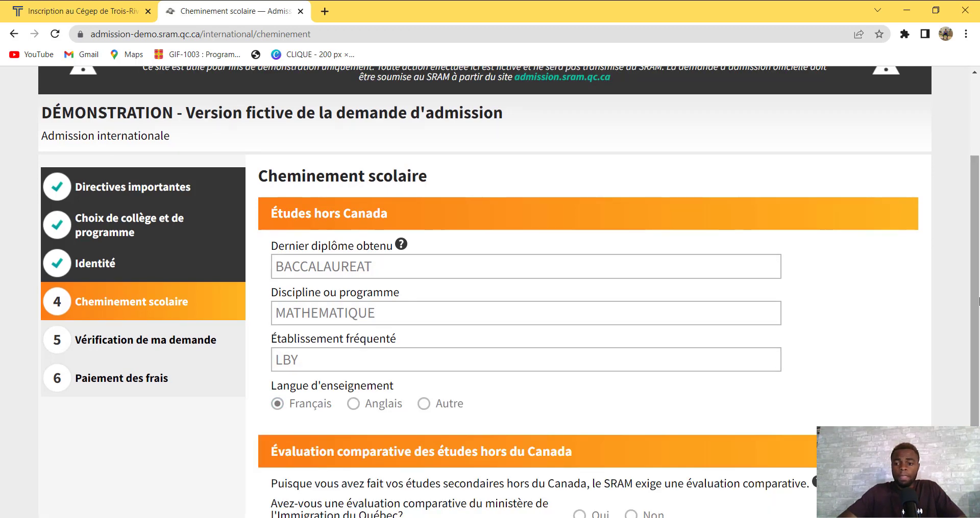
Answer Non to the ministry comparative evaluation question and request SRAM's 50,00 $ evaluation
scroll(977, 407, "down", 2)
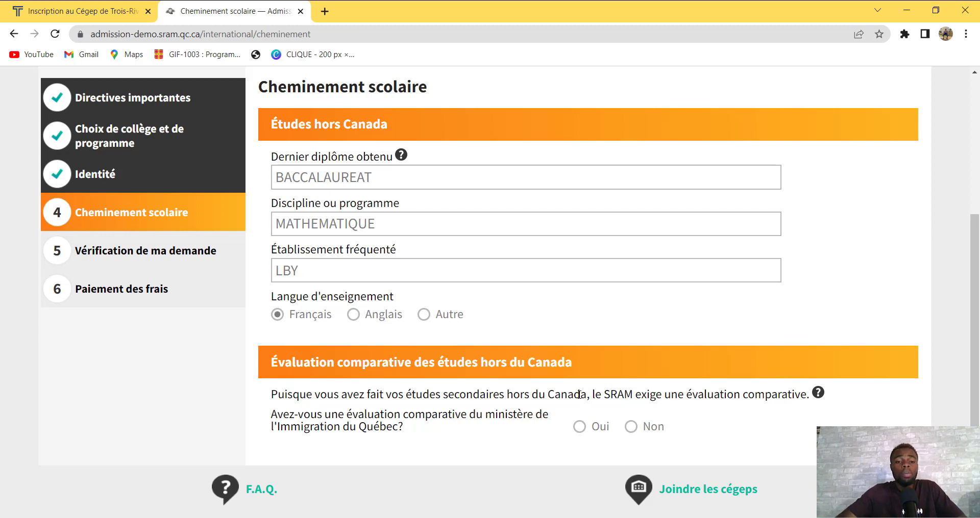
left_click(630, 426)
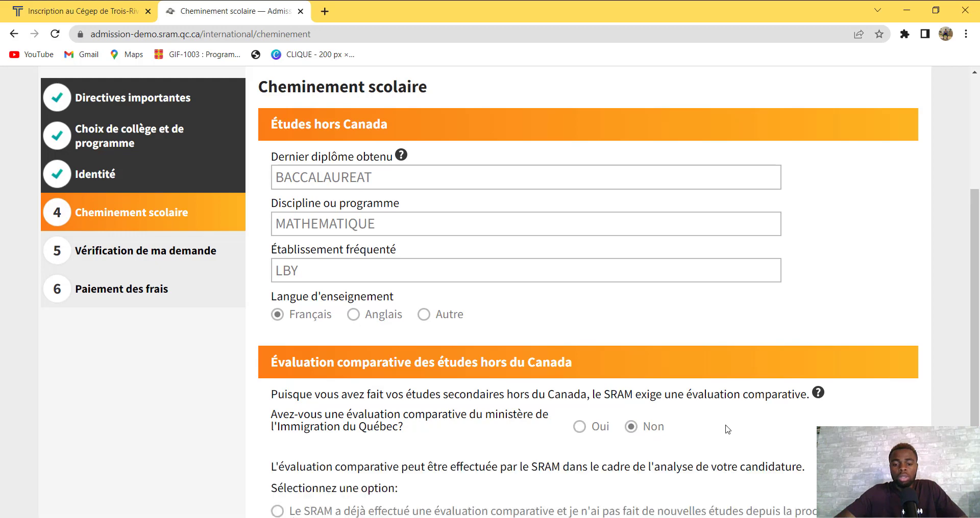
scroll(975, 393, "down", 3)
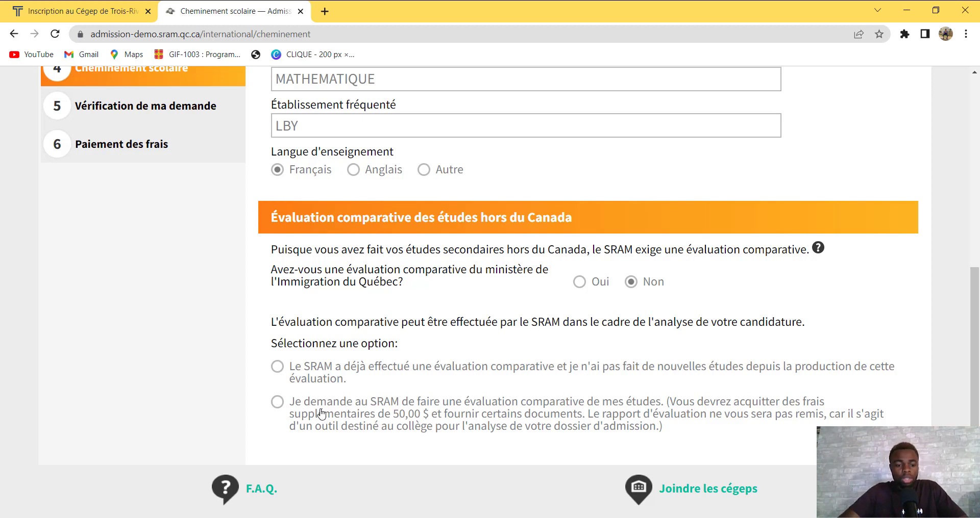
left_click(278, 403)
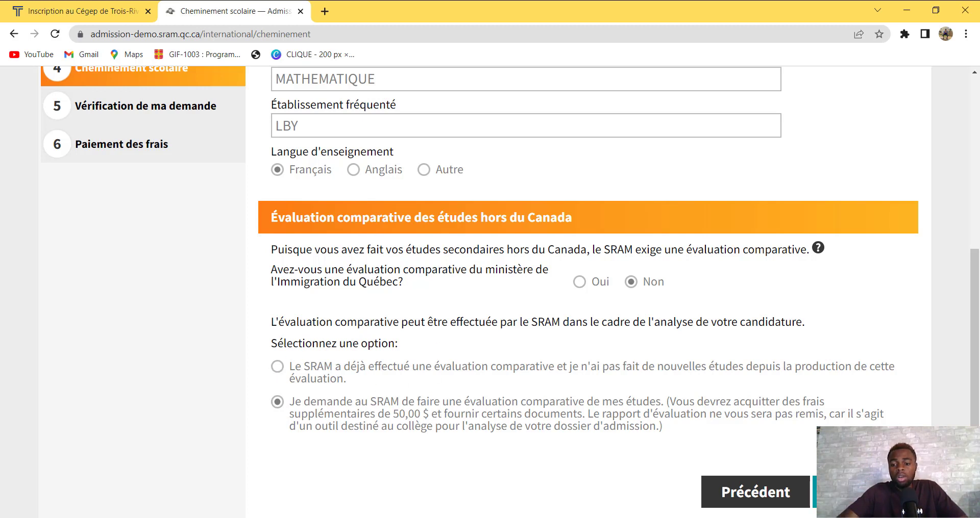
Continue to Vérification de ma demande and review the summary down to the final declaration
left_click(865, 492)
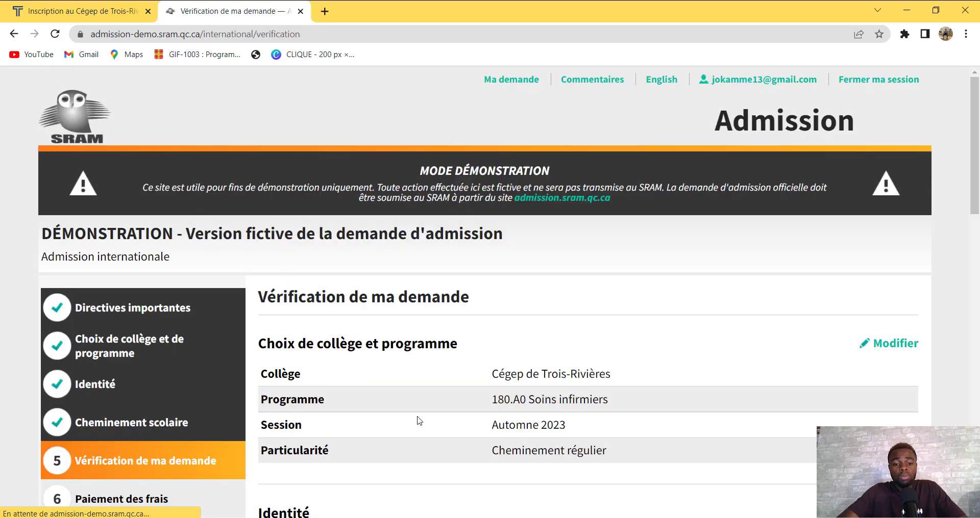
left_click_drag(977, 194, 979, 233)
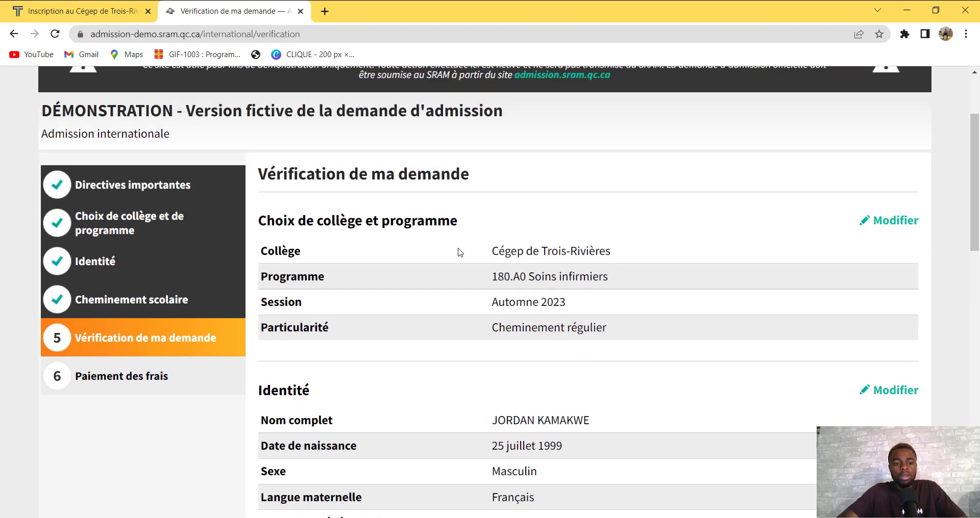
left_click_drag(976, 190, 978, 166)
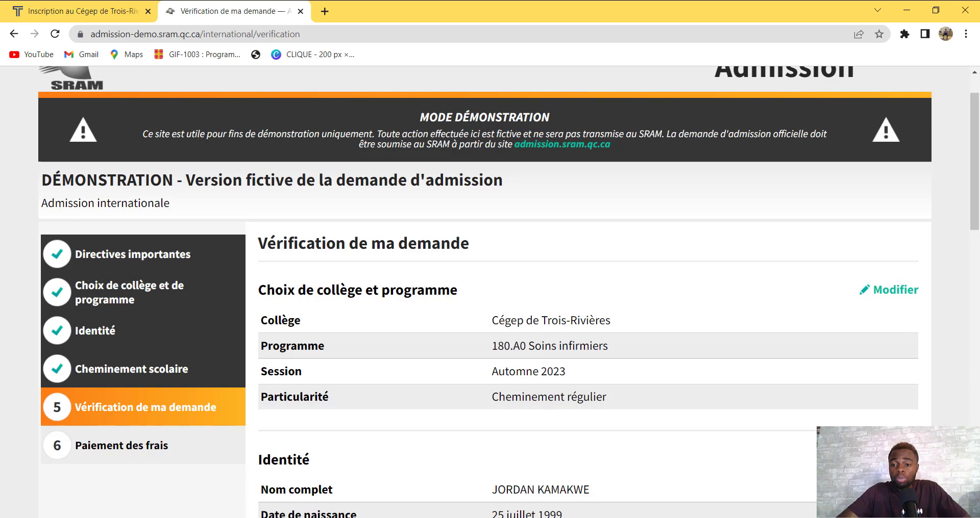
scroll(978, 165, "down", 1)
scroll(490, 292, "down", 1)
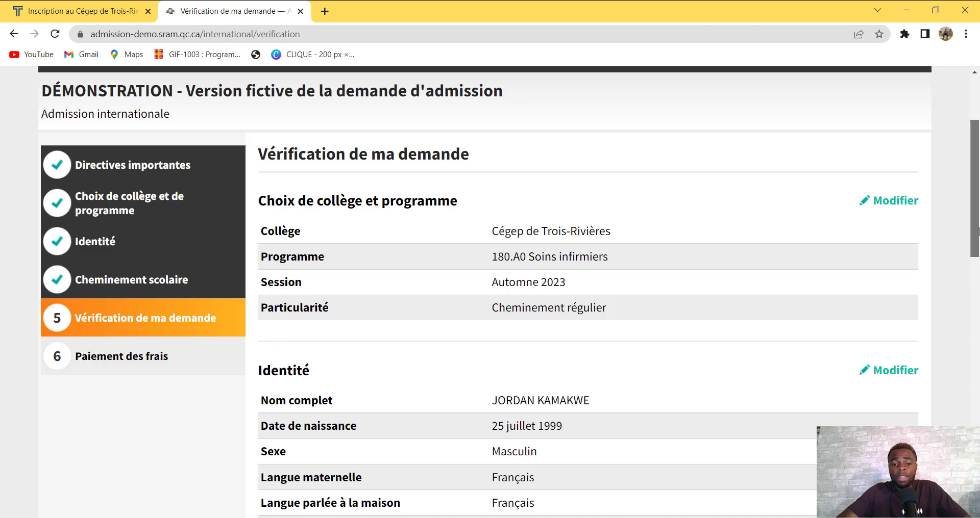
scroll(978, 278, "down", 3)
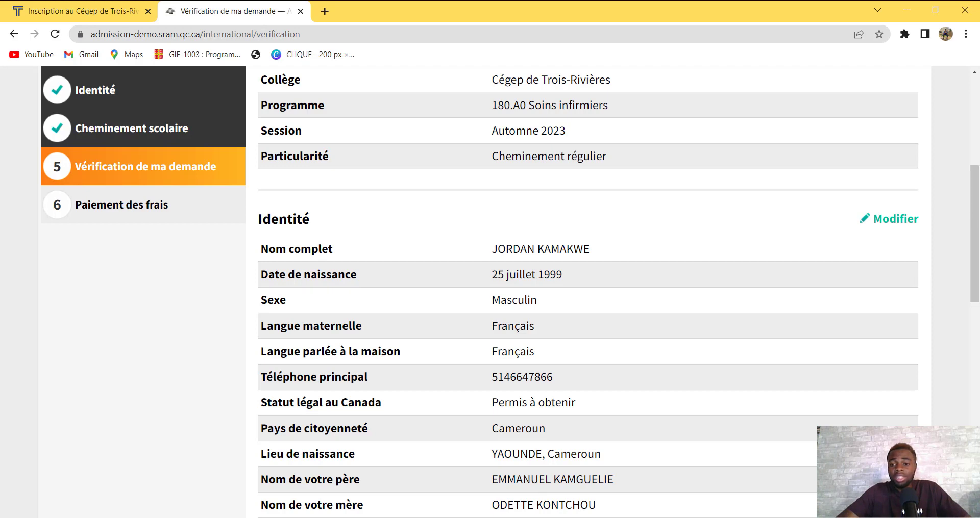
scroll(978, 244, "down", 2)
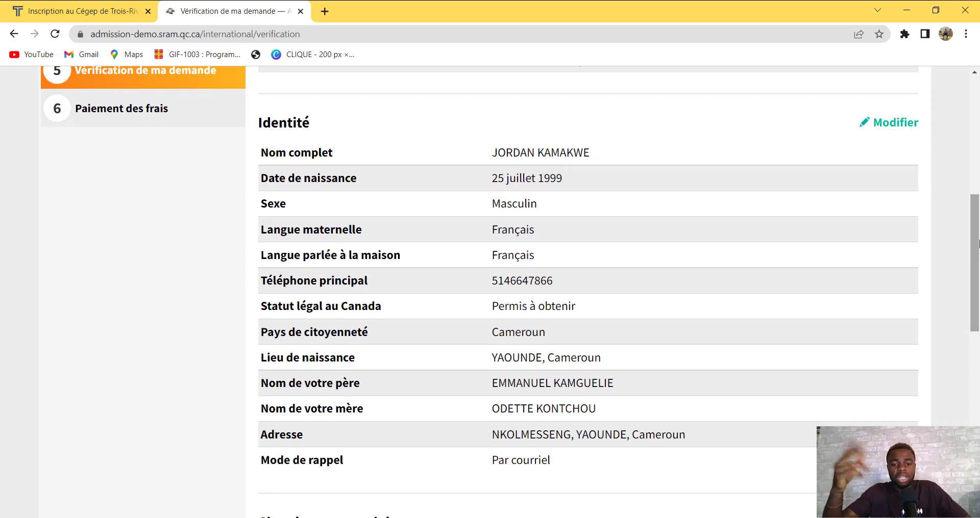
left_click_drag(978, 231, 971, 357)
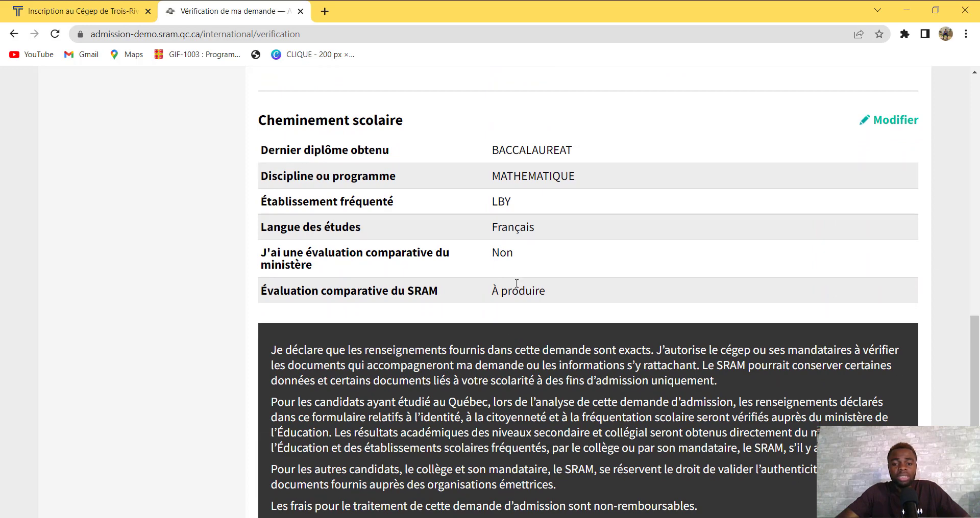
left_click_drag(974, 370, 975, 428)
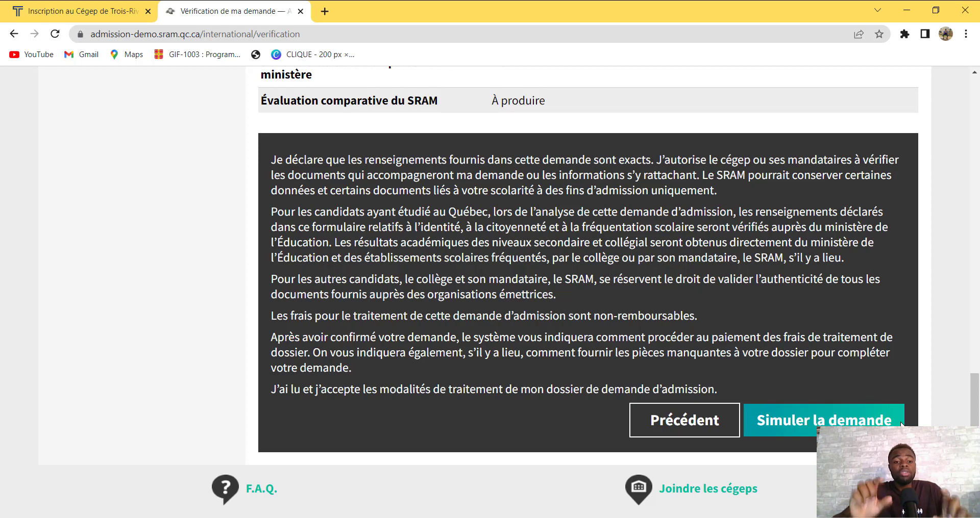
Submit the demo application with Simuler la demande
left_click(901, 424)
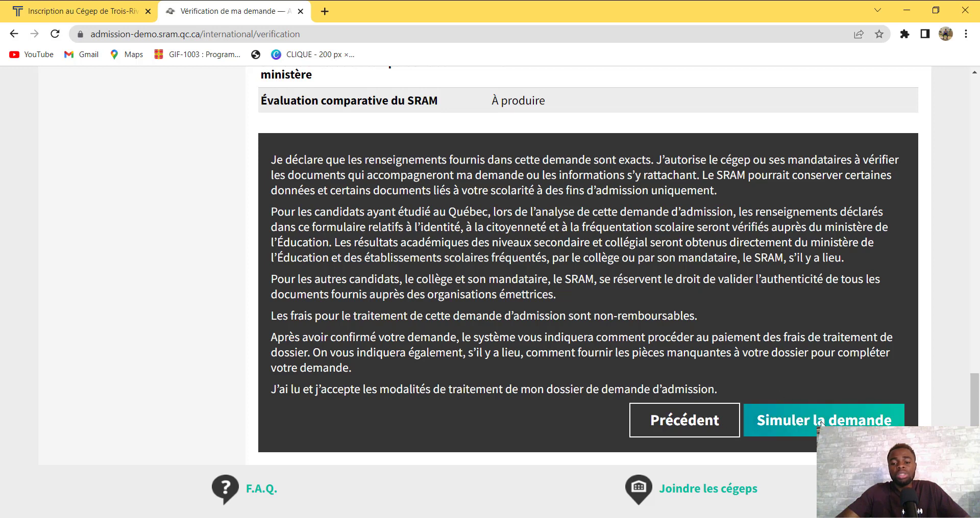
left_click(842, 422)
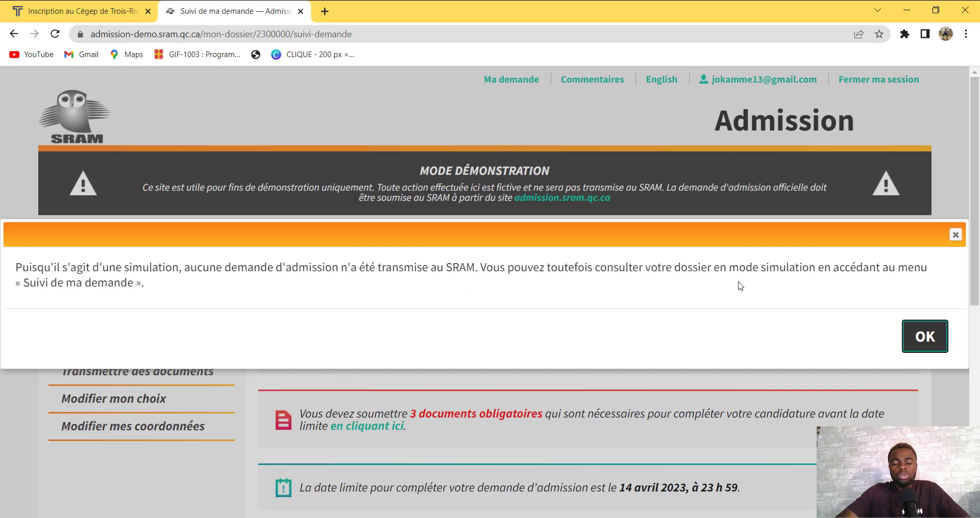
left_click(955, 235)
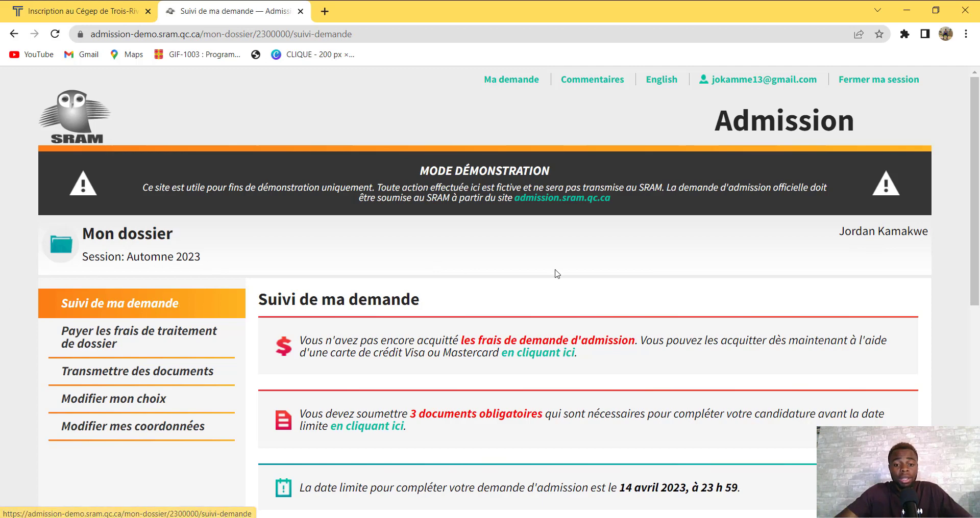
left_click_drag(978, 201, 978, 235)
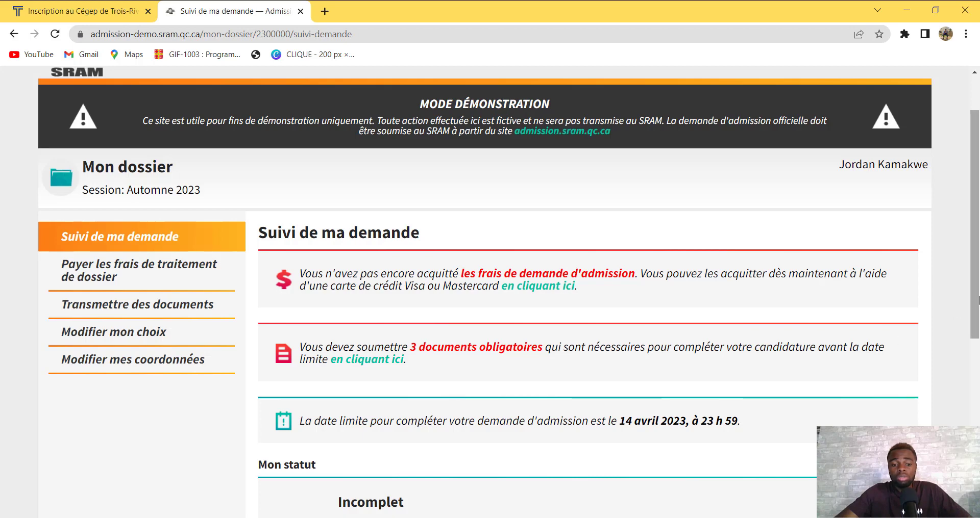
left_click_drag(976, 307, 978, 426)
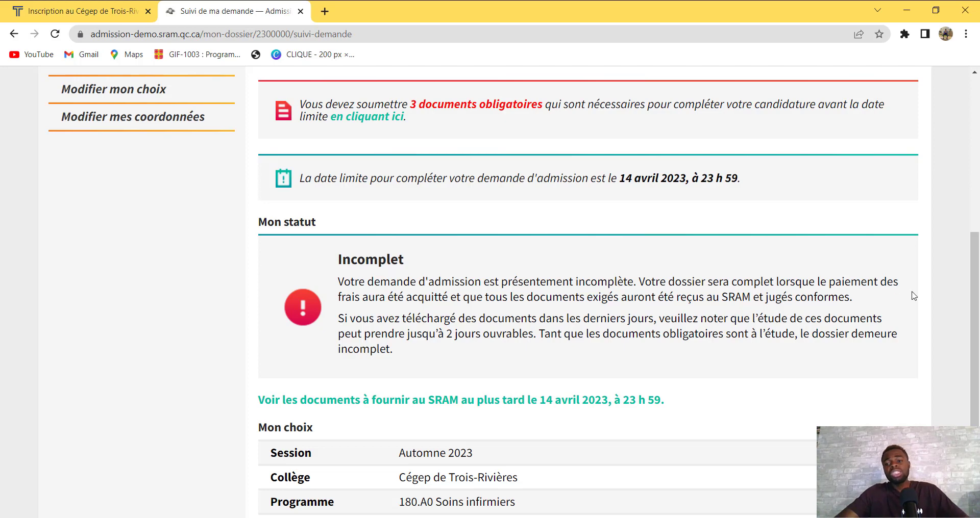
left_click_drag(975, 300, 953, 191)
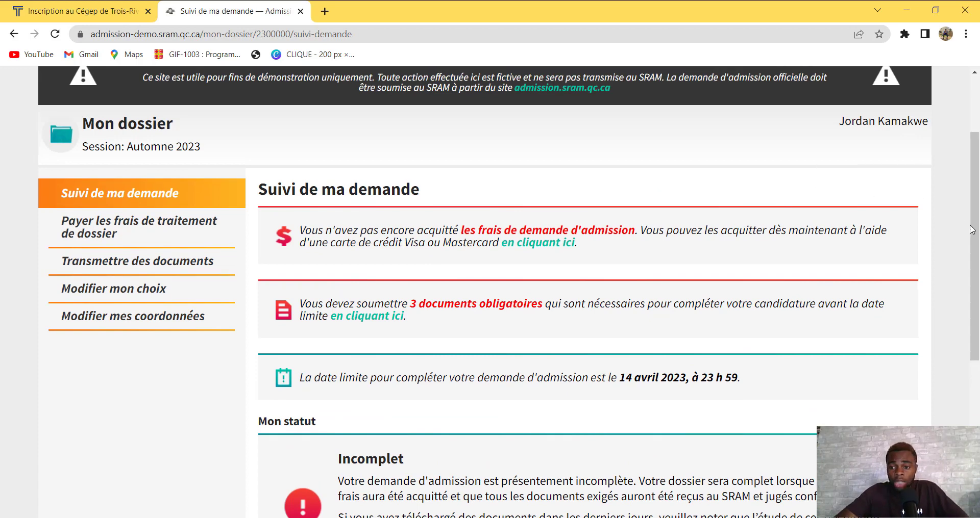
left_click_drag(977, 211, 976, 177)
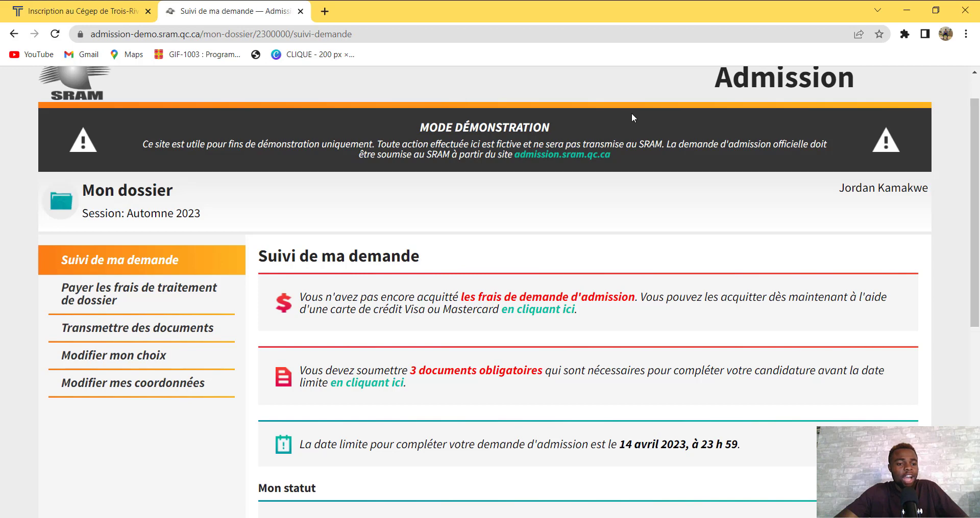
left_click(114, 302)
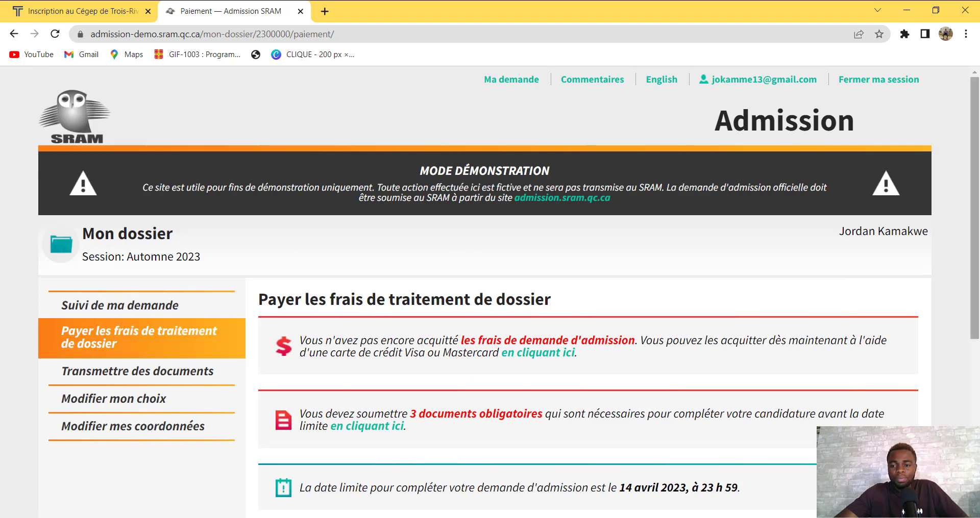
Follow the 'Payer les frais de traitement de dossier' link to the secure payment page
scroll(787, 311, "down", 1)
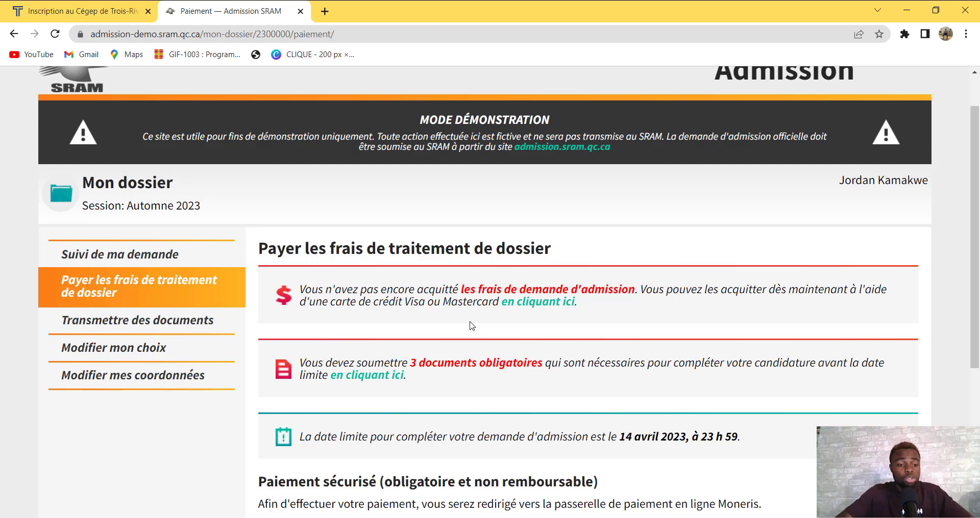
left_click(528, 309)
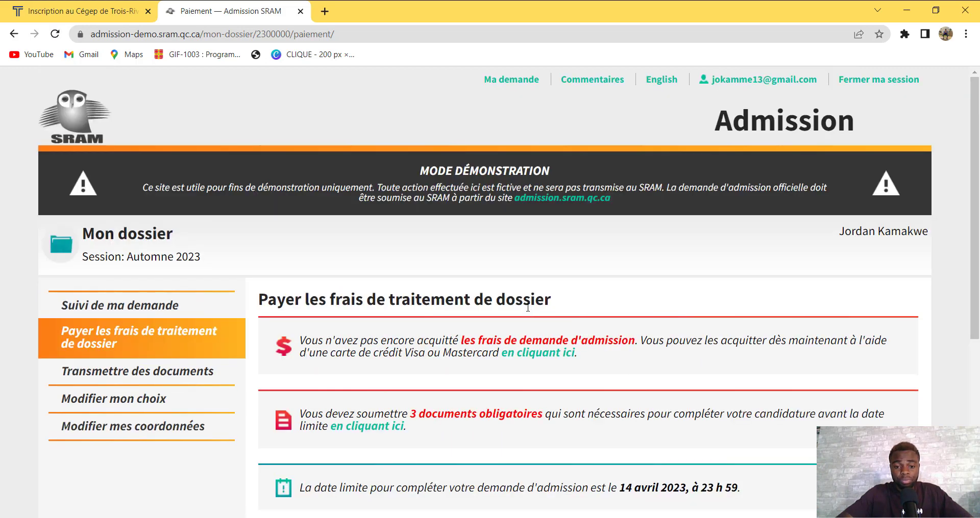
left_click(546, 354)
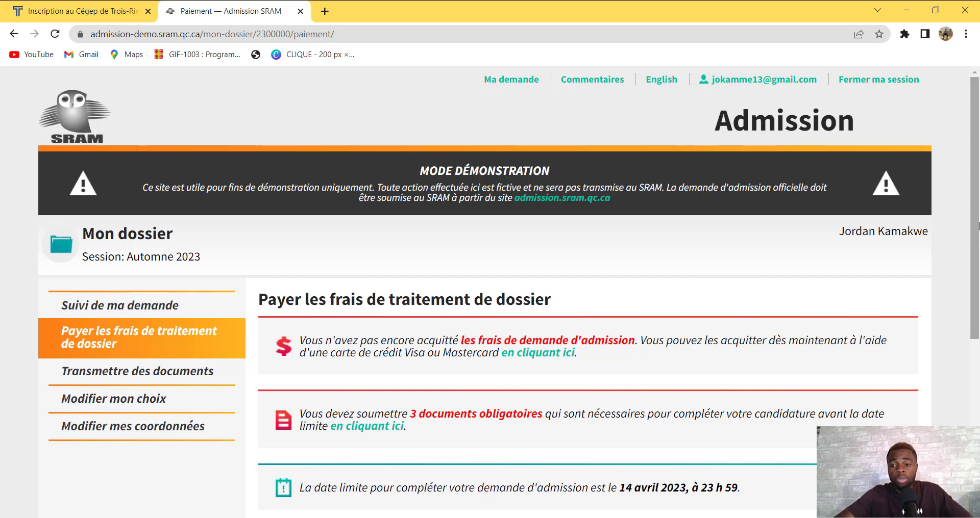
scroll(977, 224, "down", 1)
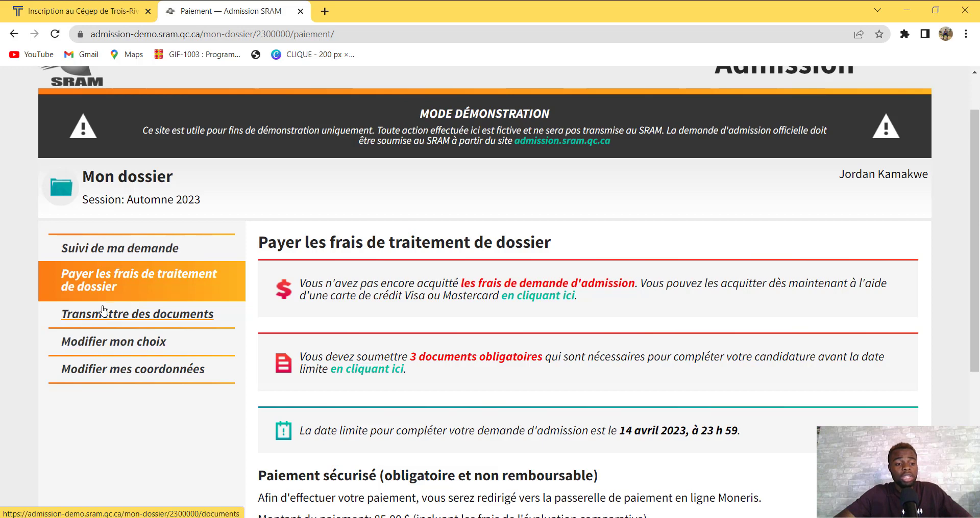
Go to Transmettre des documents and scroll to the 'Certificat de naissance – obligatoire' section
left_click(117, 317)
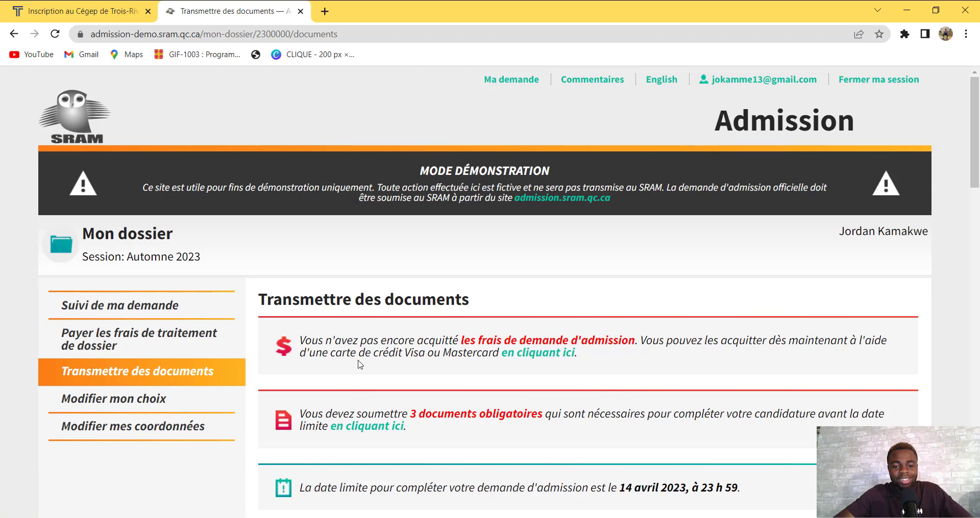
left_click_drag(978, 130, 978, 174)
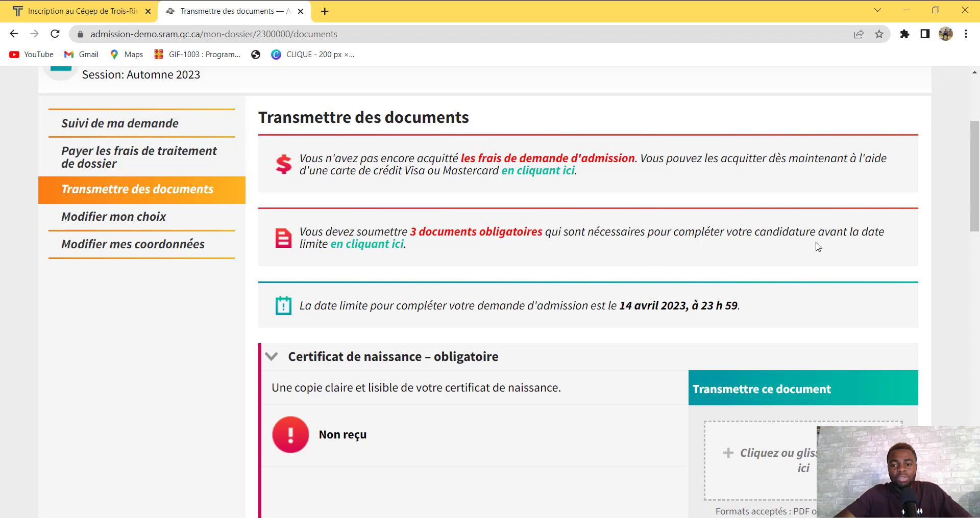
left_click(352, 250)
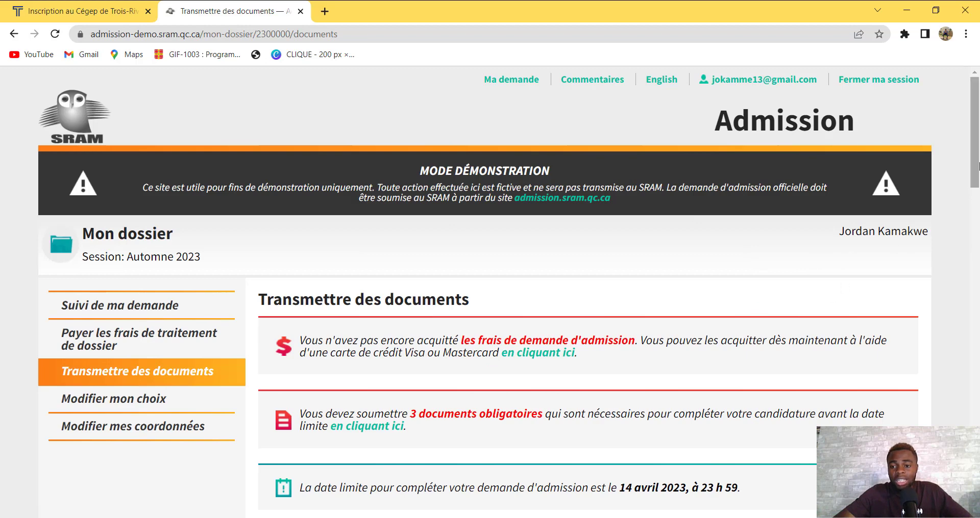
left_click_drag(978, 161, 977, 206)
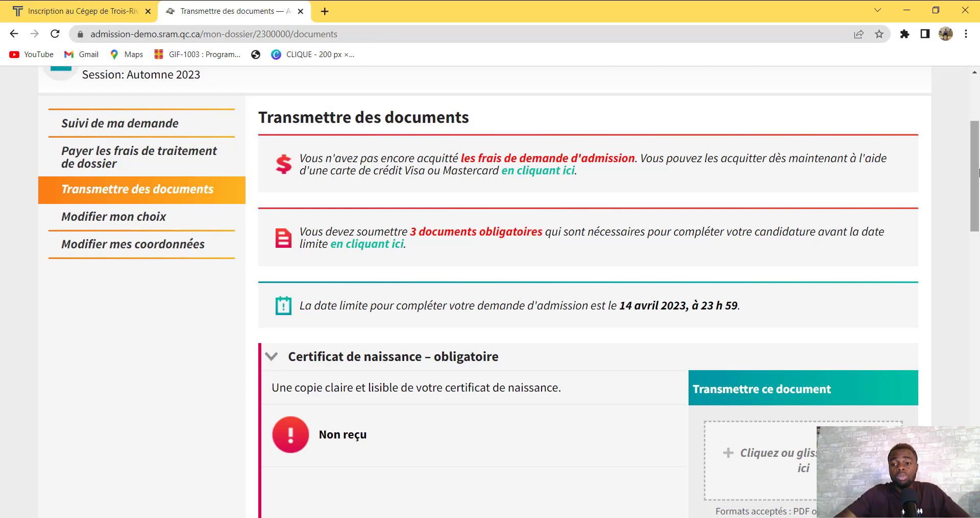
scroll(978, 199, "down", 1)
scroll(978, 194, "down", 6)
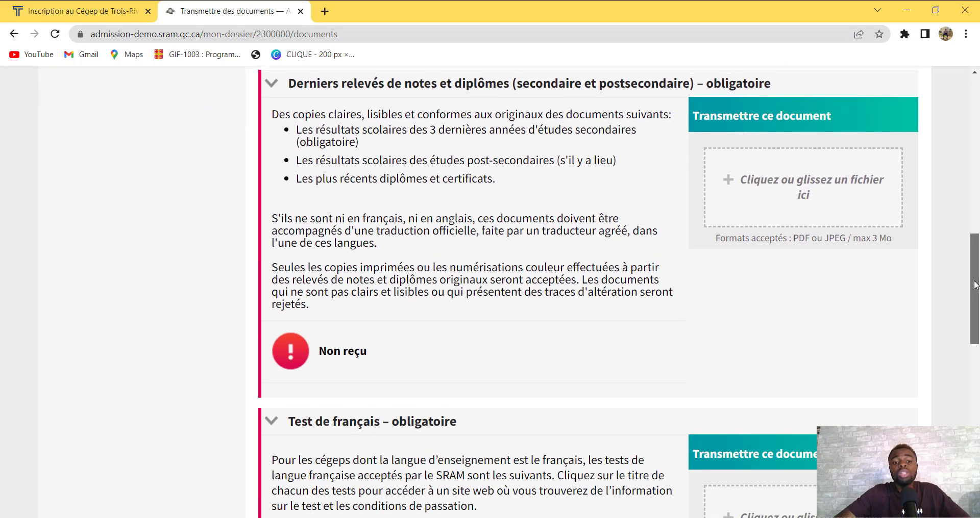
scroll(978, 214, "up", 5)
scroll(978, 214, "up", 7)
scroll(978, 206, "down", 6)
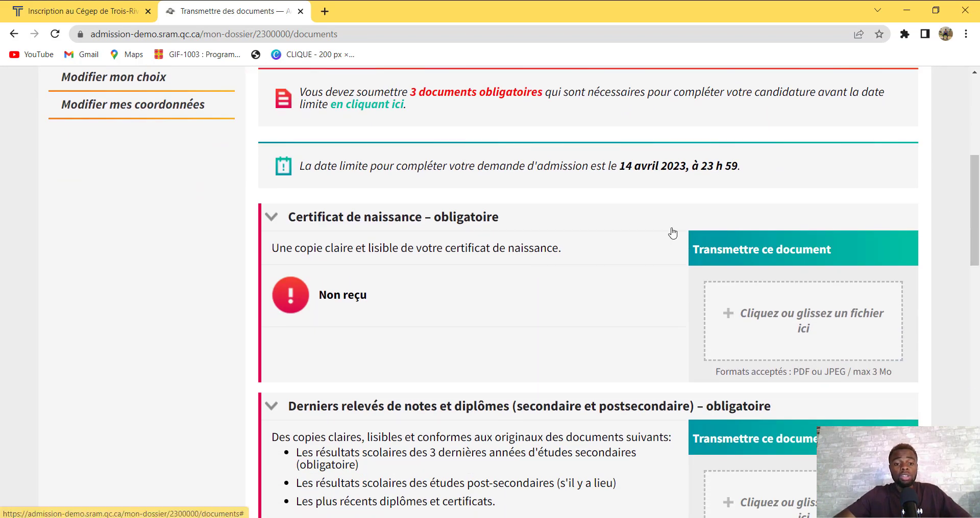
Attach canada-day-5370627_1280.jpg from Downloads as the birth certificate and transmit it
left_click(744, 334)
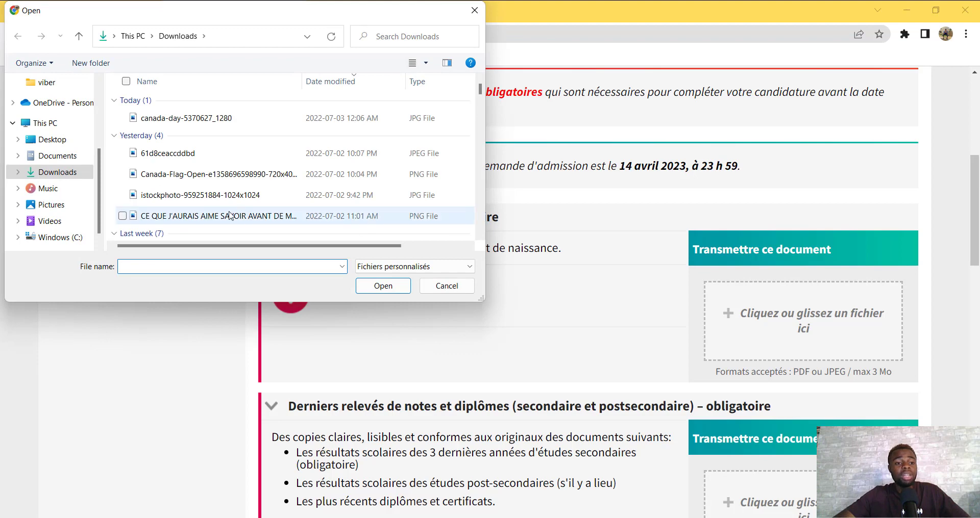
left_click(159, 119)
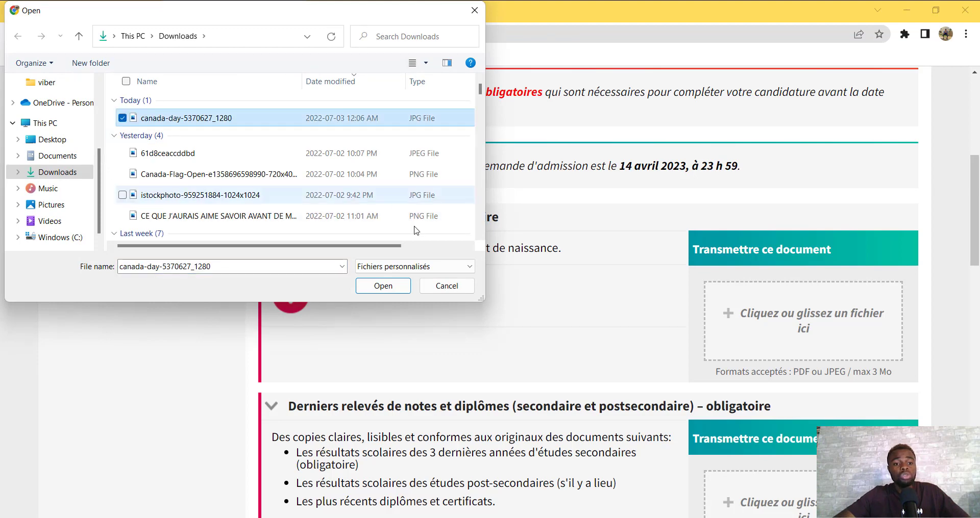
left_click(373, 287)
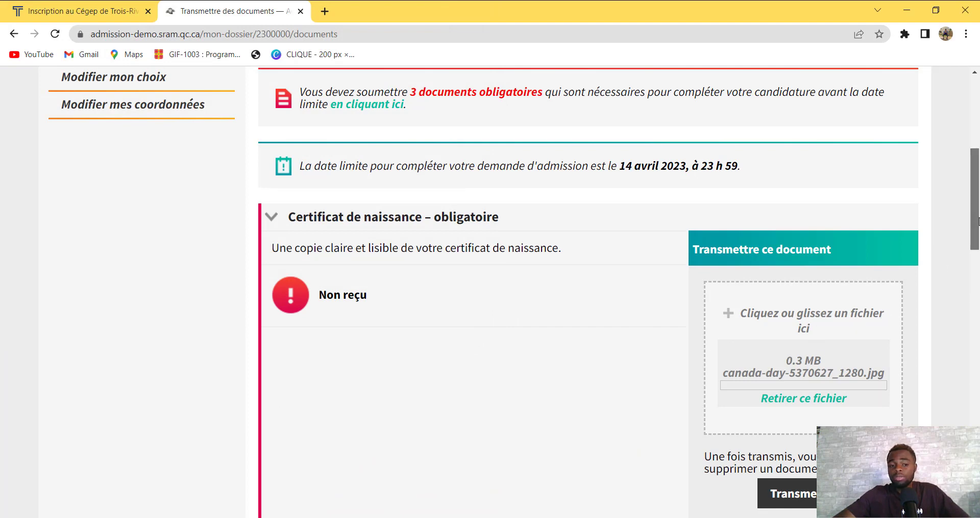
left_click_drag(978, 222, 976, 260)
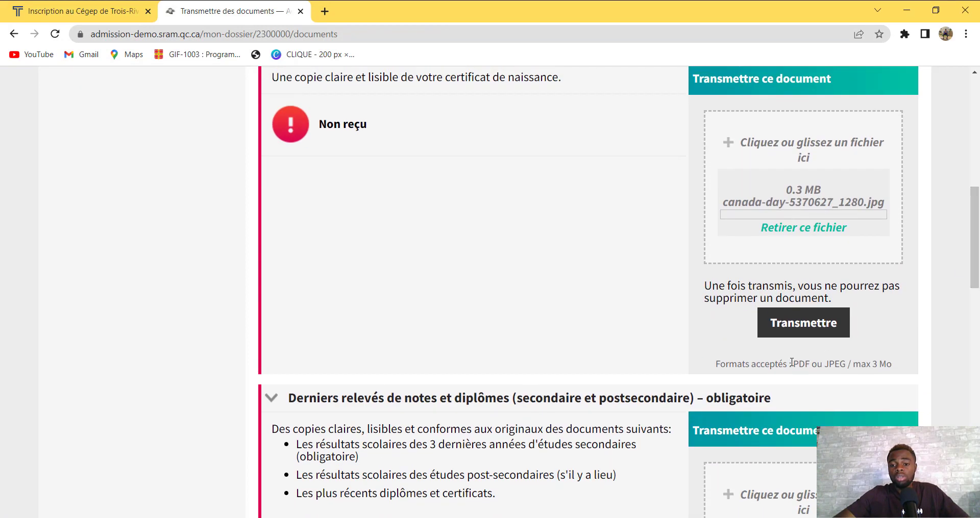
left_click(784, 327)
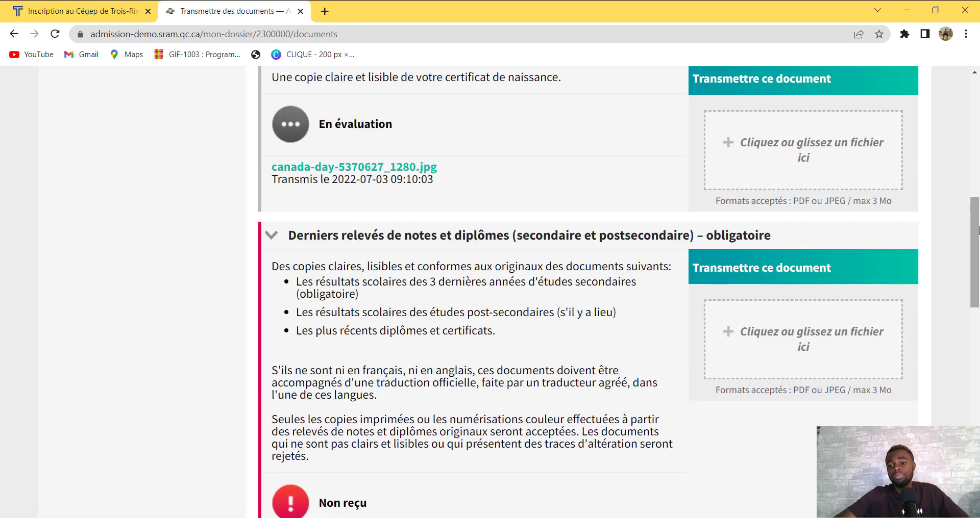
mouse_move(978, 231)
left_mouse_down()
mouse_move(979, 112)
mouse_move(978, 212)
left_mouse_up()
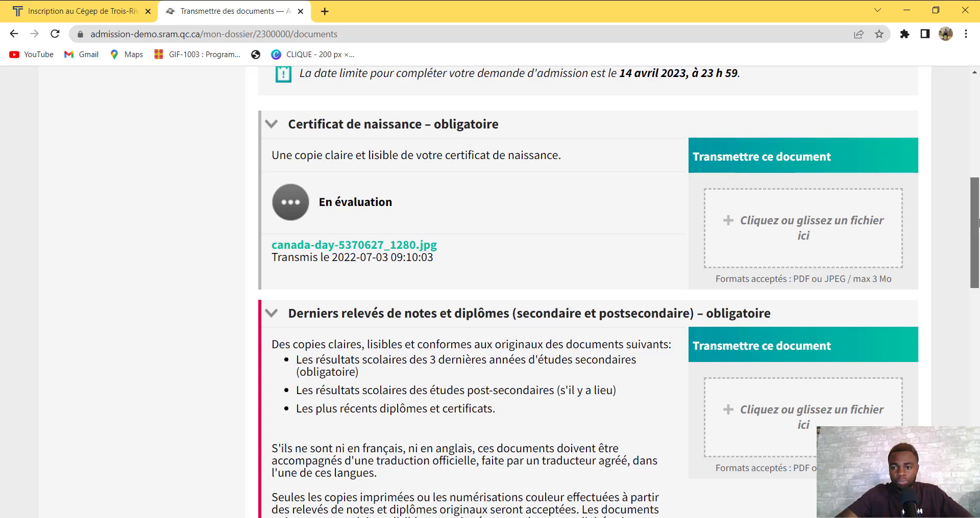
left_click_drag(975, 223, 977, 257)
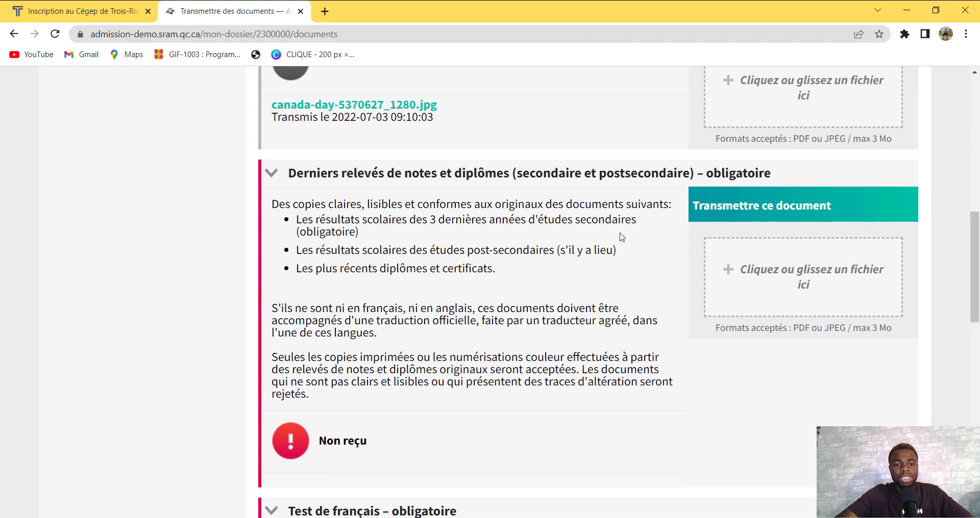
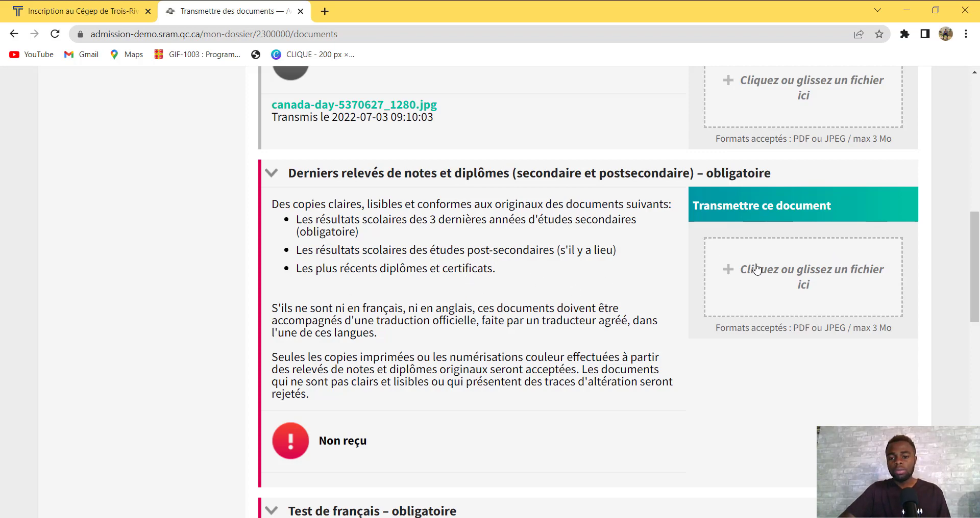
Upload 61d8ceaccddbd.jpeg from Downloads under Derniers relevés and transmit it for evaluation
left_click(737, 267)
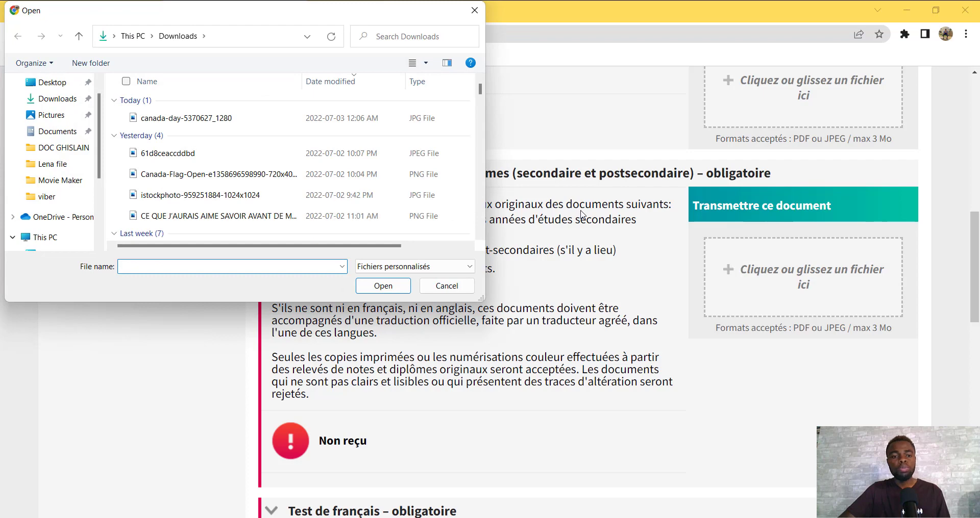
left_click(201, 159)
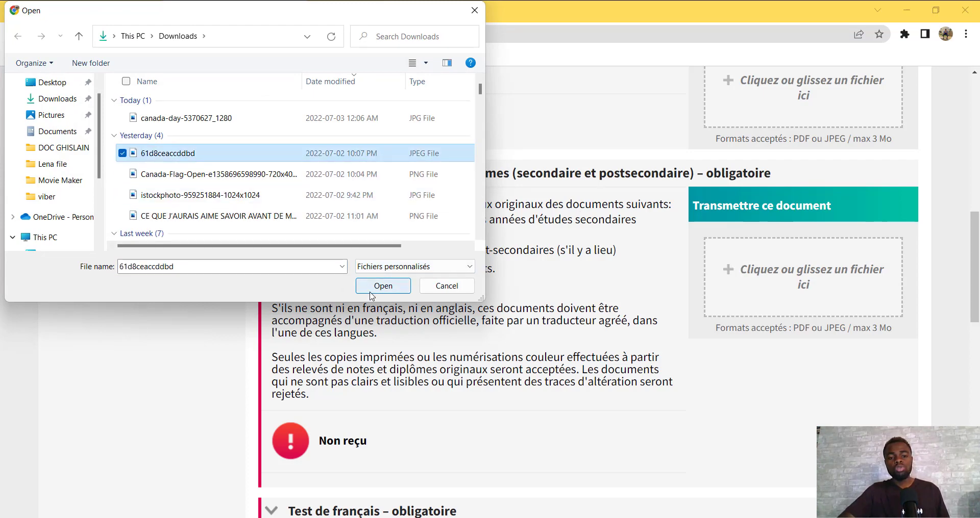
left_click(382, 287)
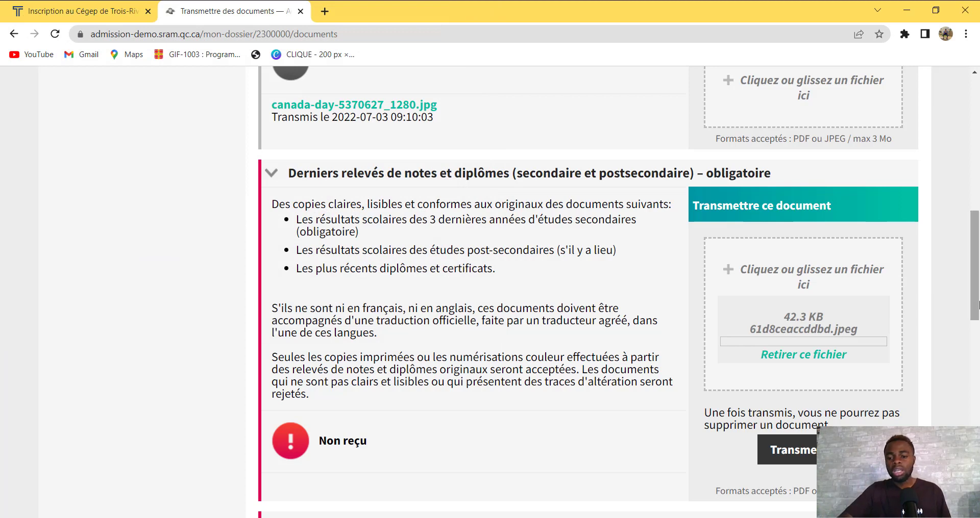
left_click(804, 456)
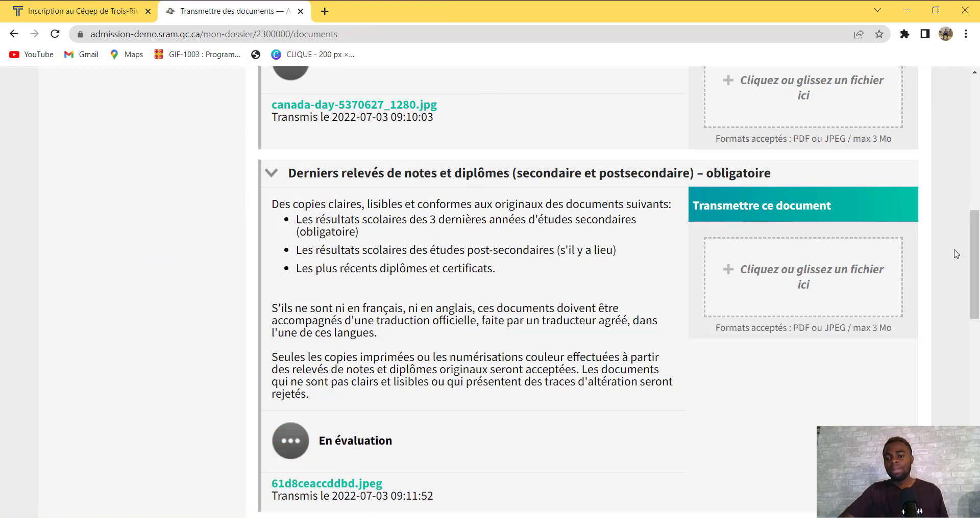
left_click_drag(978, 259, 978, 323)
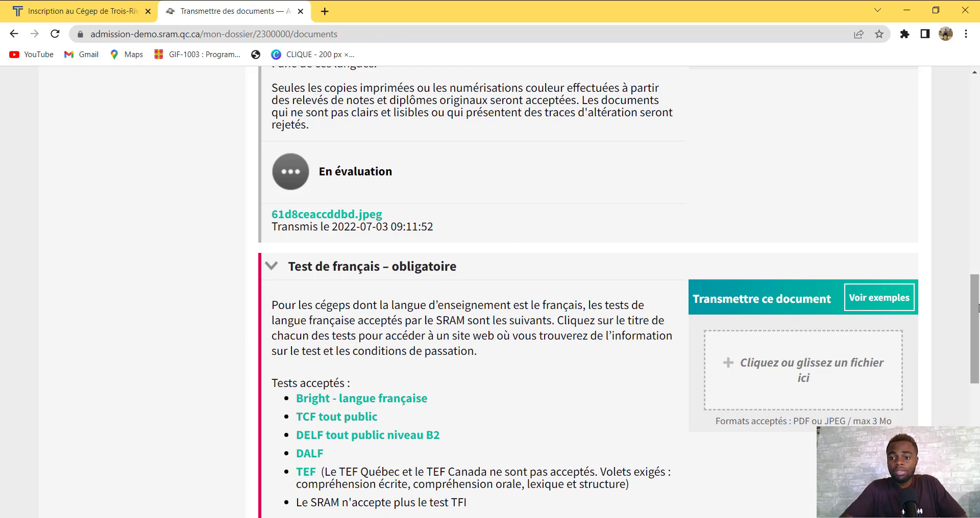
scroll(978, 261, "down", 3)
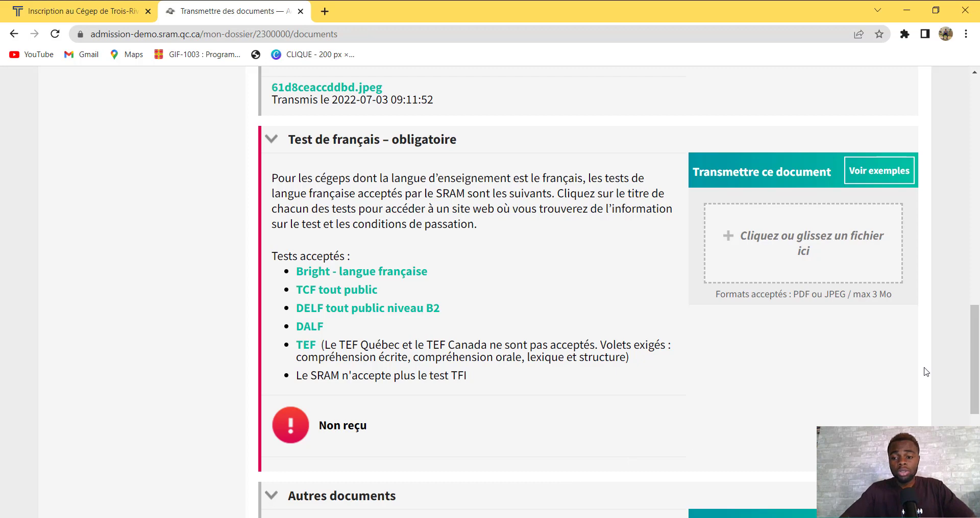
Attach canada-day-5370627_1280.jpg from Downloads to the Test de français section and transmit it
left_click(796, 250)
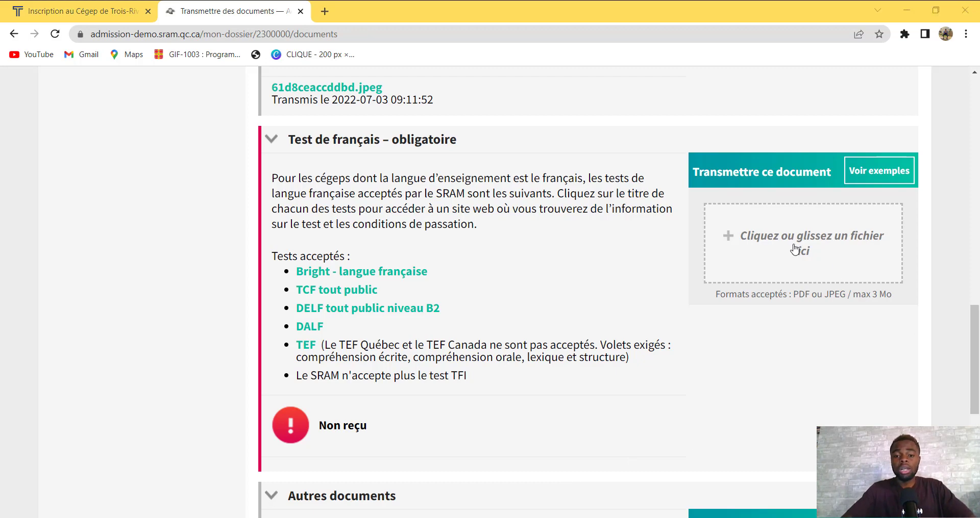
left_click(131, 120)
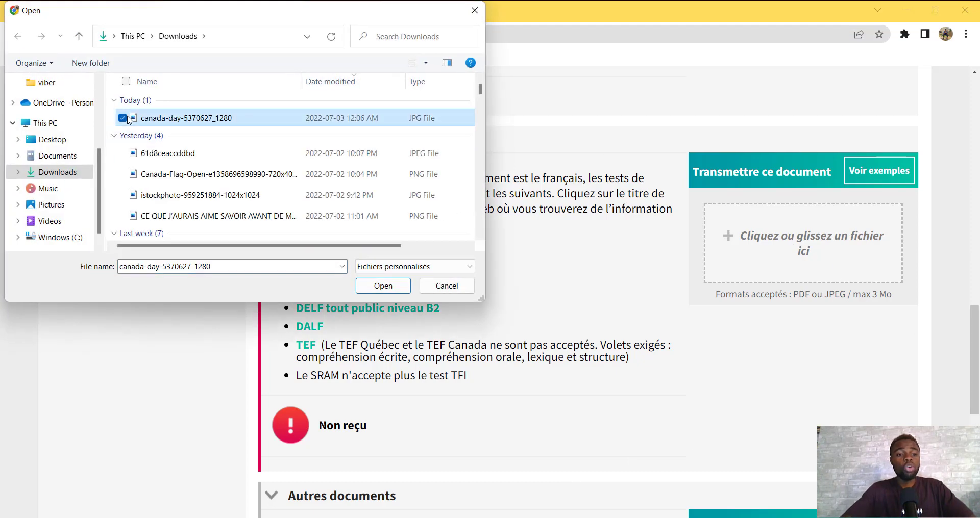
left_click(383, 286)
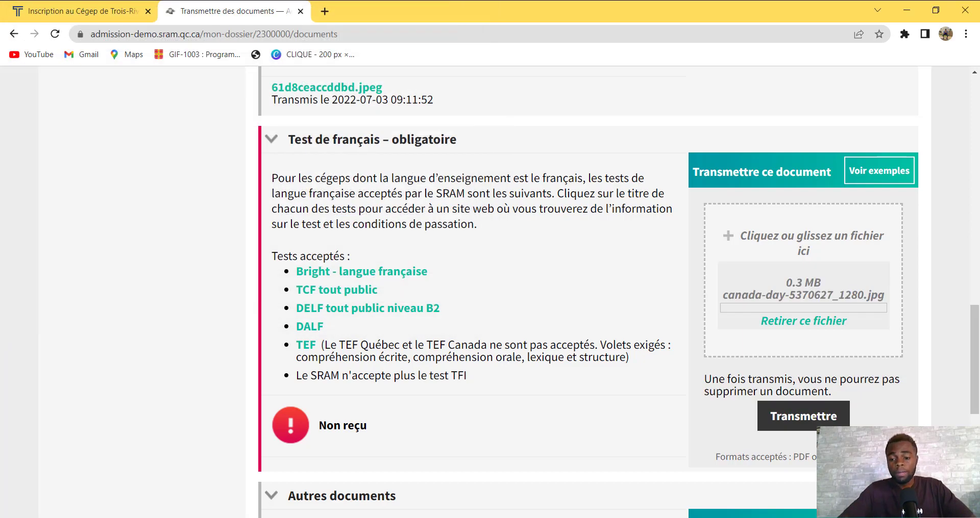
left_click(804, 416)
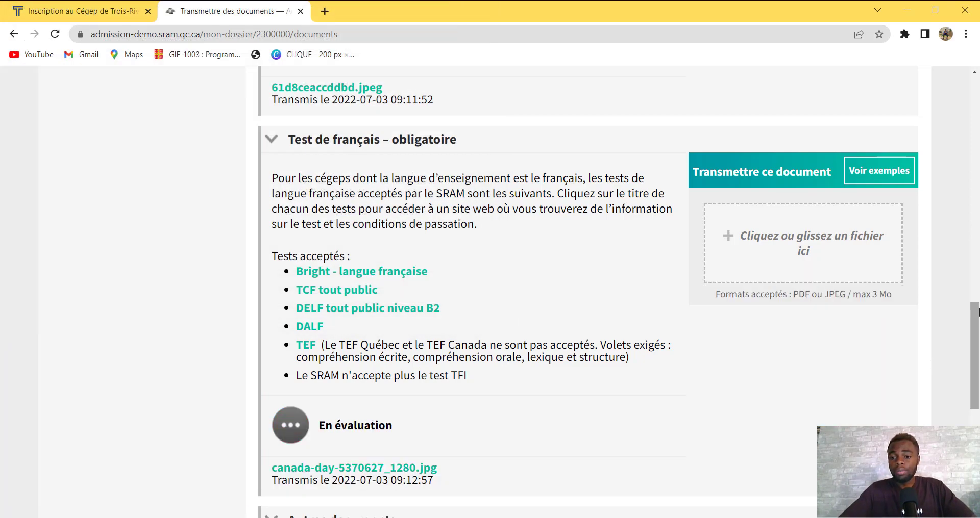
left_click_drag(975, 321, 977, 381)
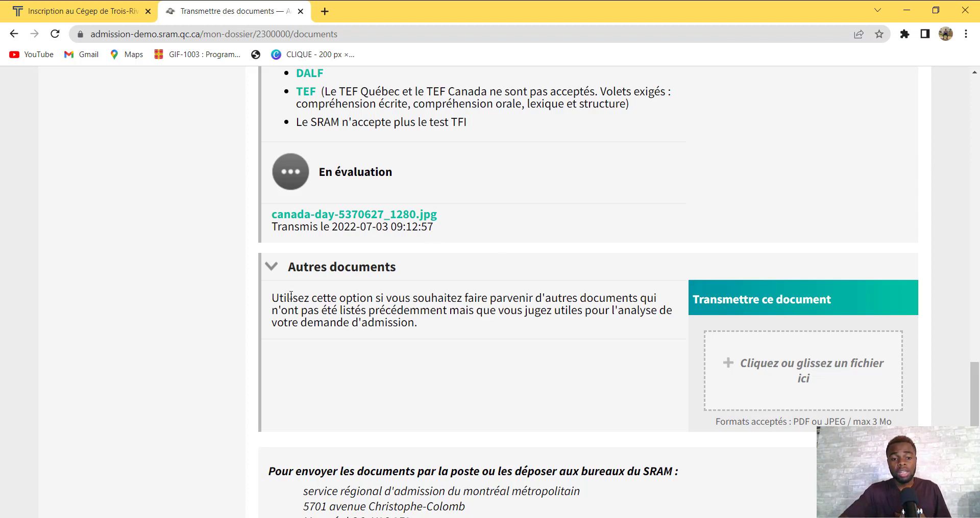
left_click(274, 265)
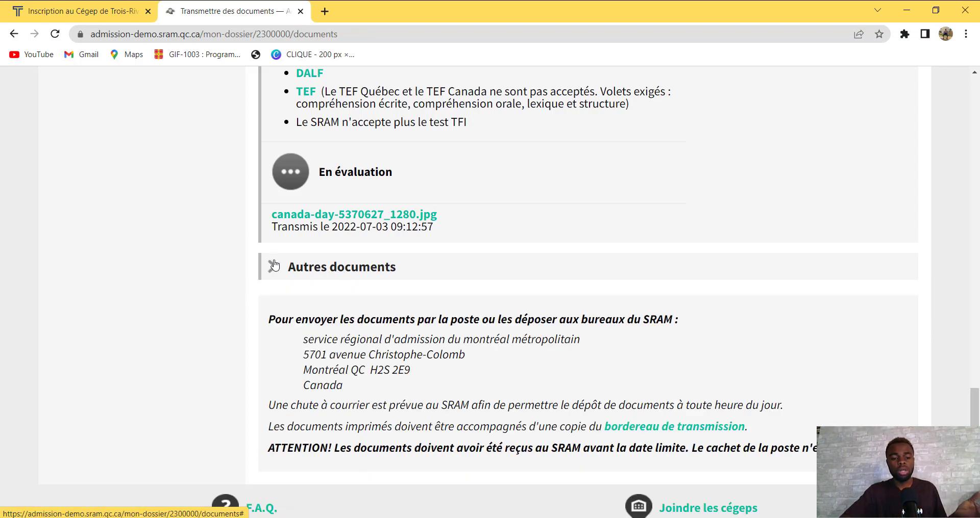
left_click(274, 266)
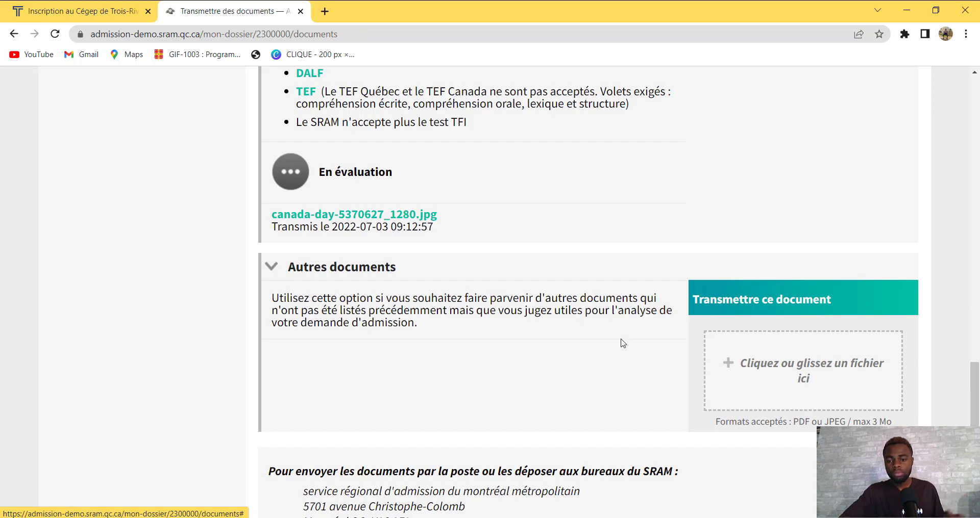
left_click_drag(975, 382, 975, 422)
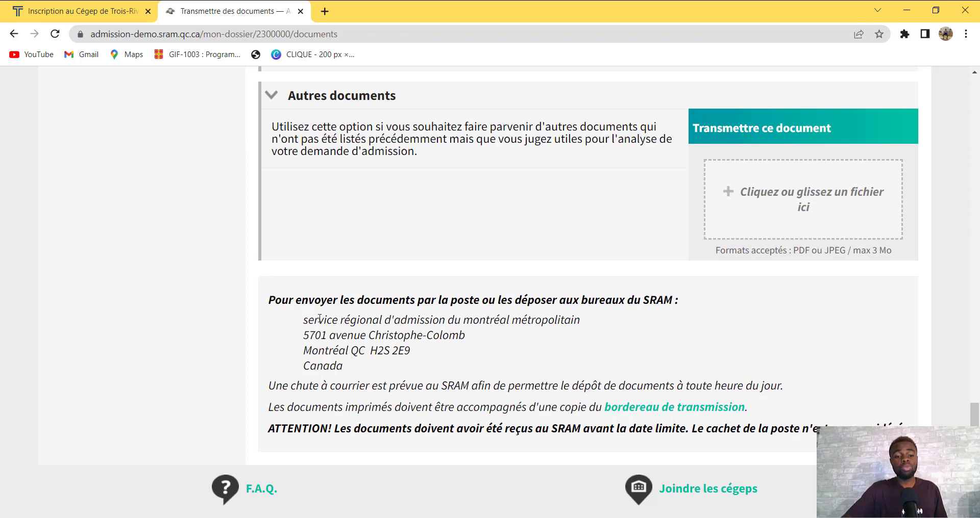
left_click_drag(303, 323, 362, 363)
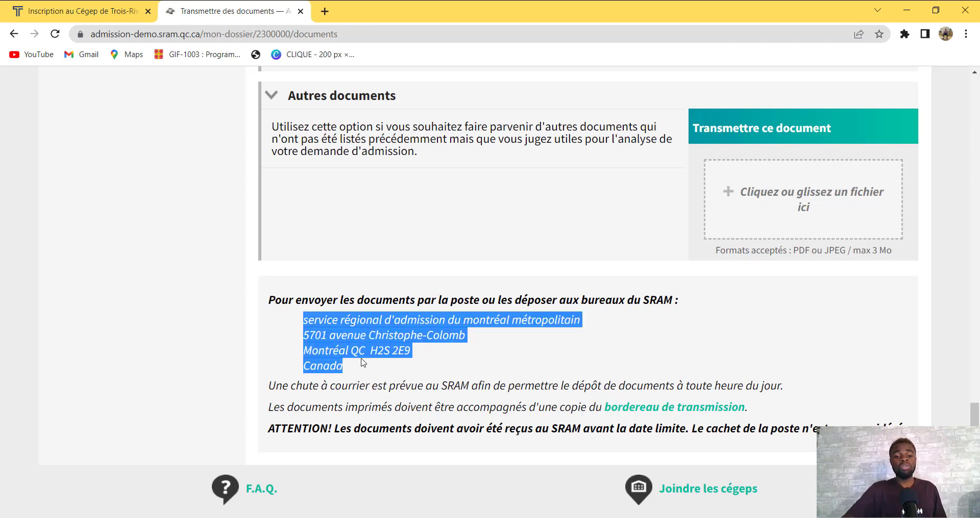
left_click(376, 363)
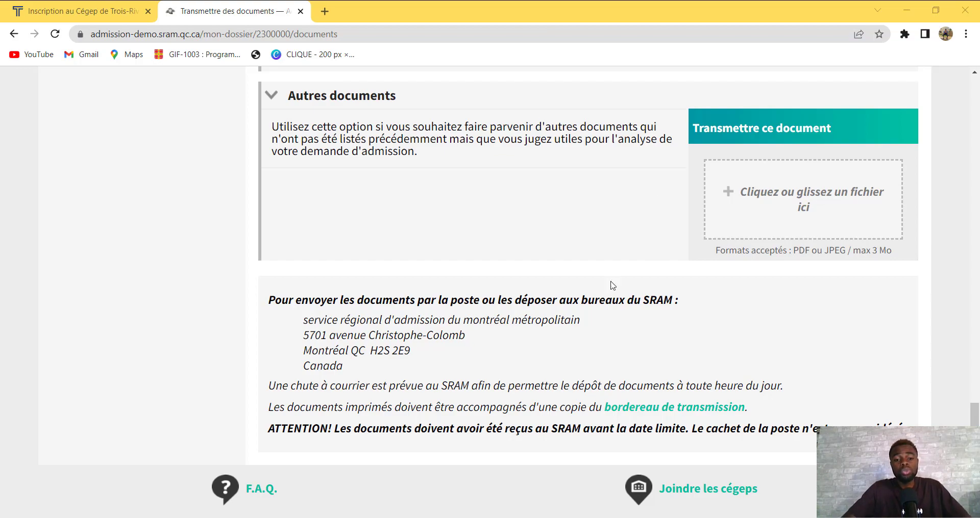
left_click_drag(973, 414, 941, 126)
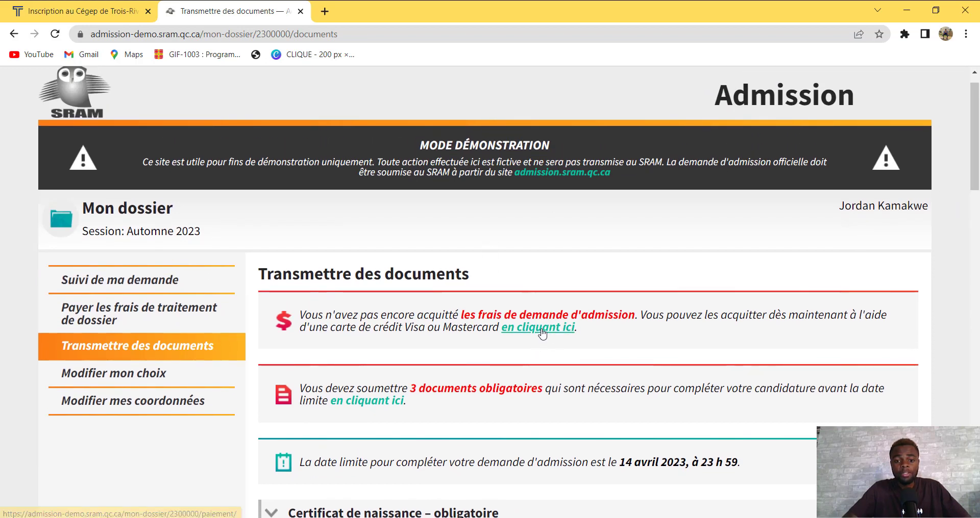
Open the fee payment page and scroll to the 85,00 $ Moneris payment details
left_click(543, 332)
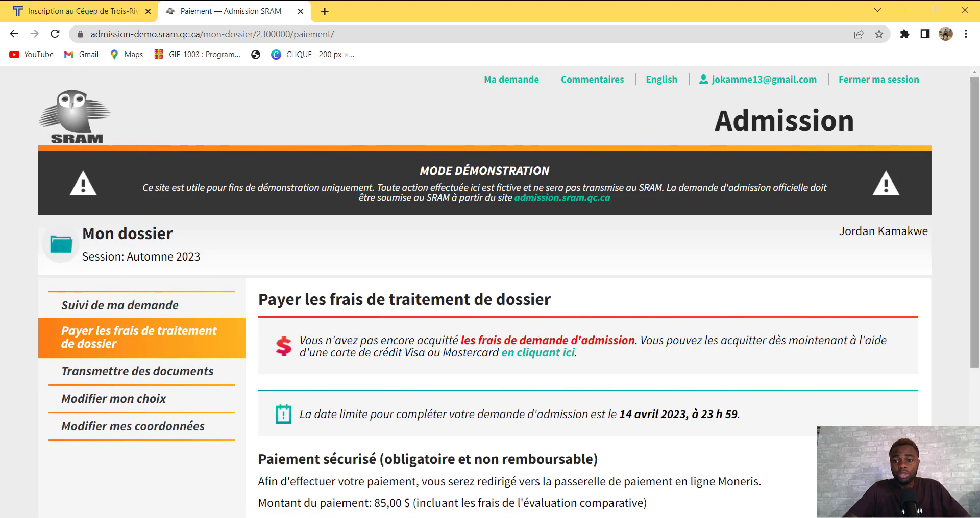
scroll(448, 217, "down", 4)
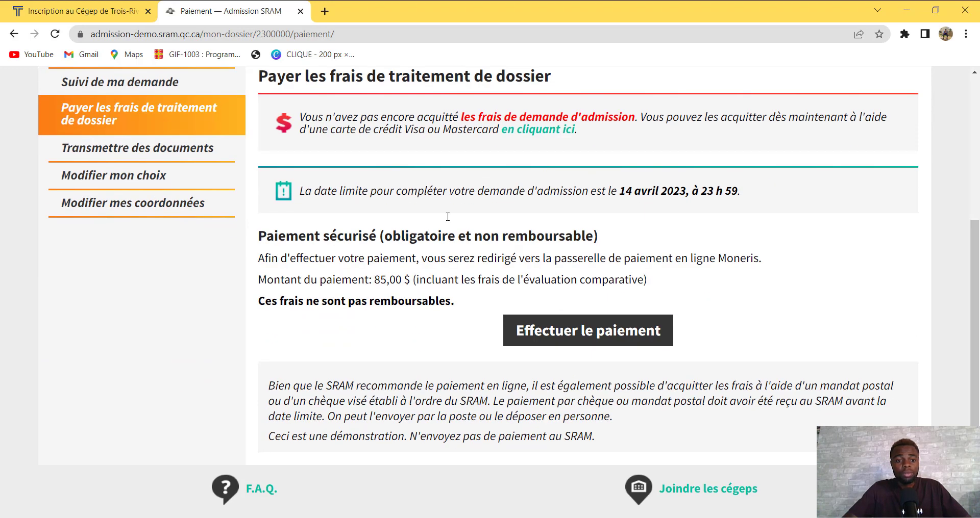
scroll(975, 178, "up", 3)
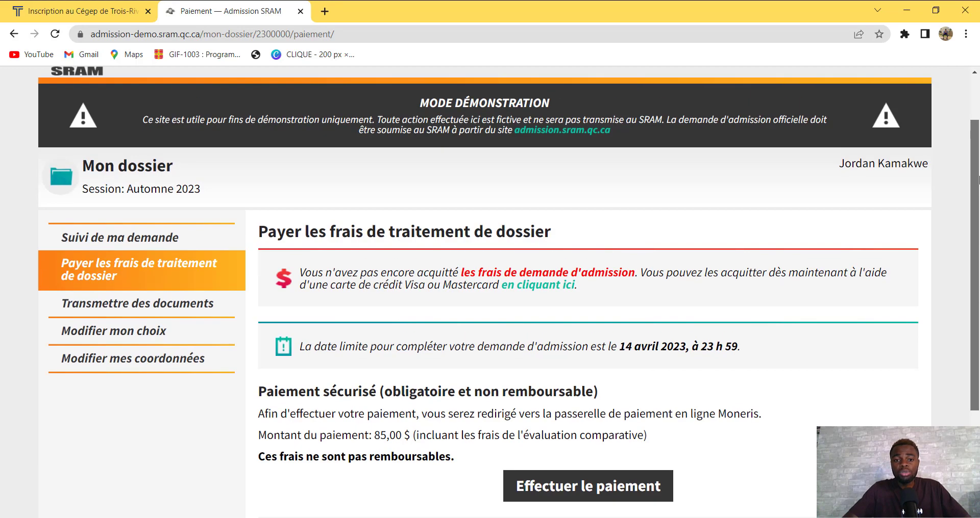
scroll(977, 179, "up", 1)
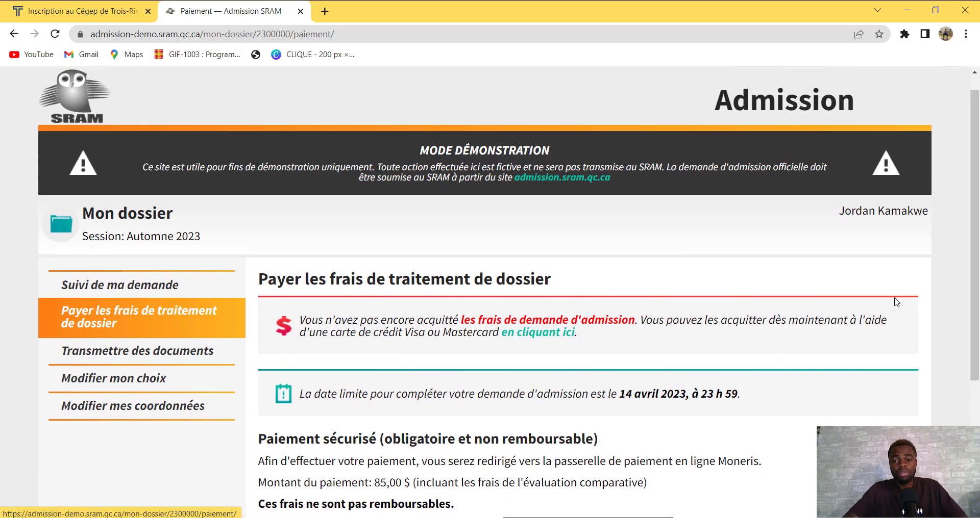
scroll(976, 391, "down", 4)
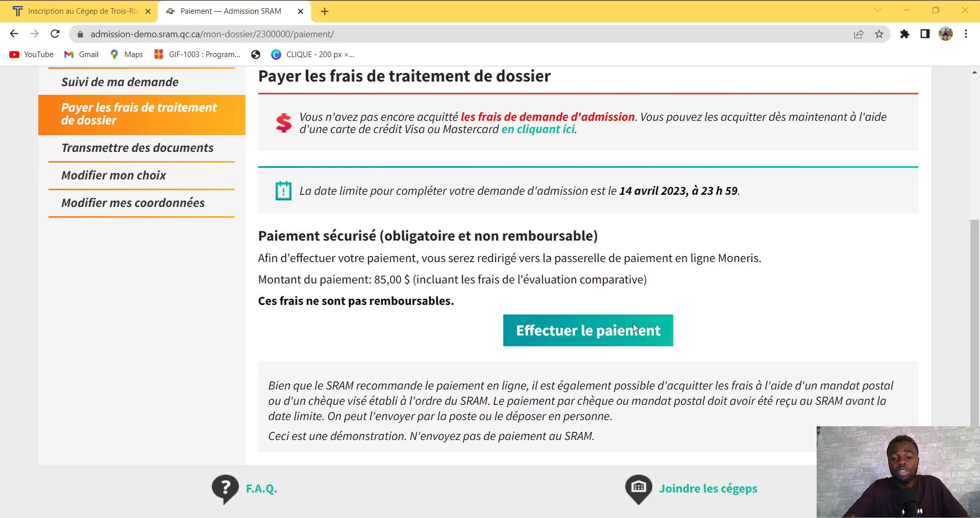
left_click(577, 341)
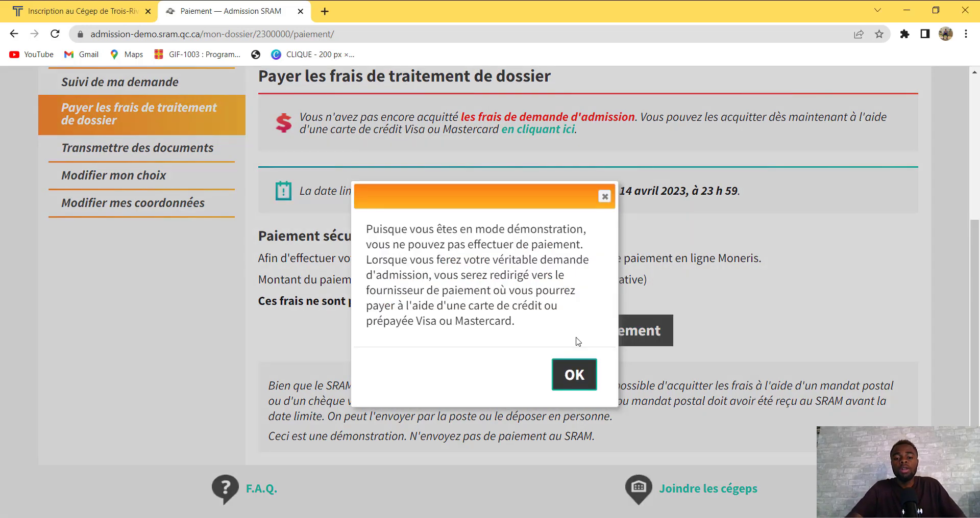
left_click(575, 376)
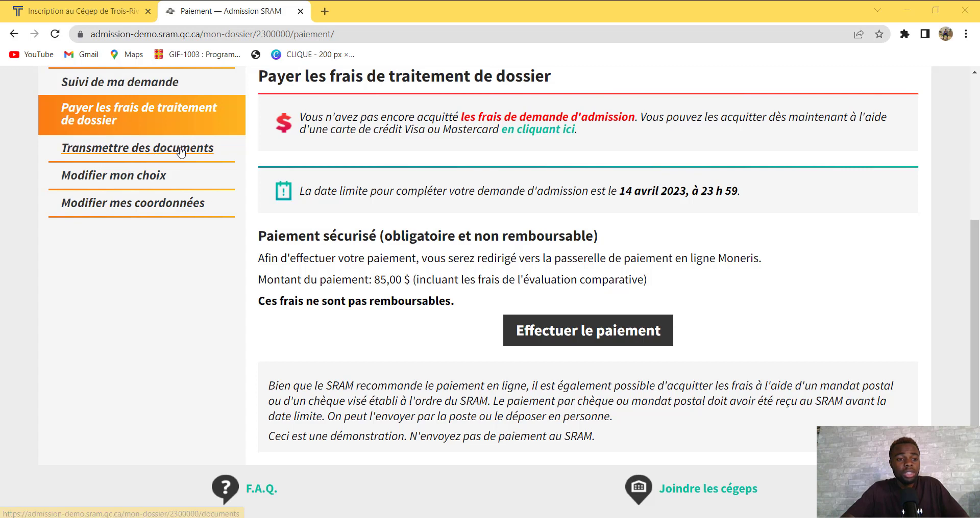
Open Modifier mon choix and review the 180.A0 Soins infirmiers choice at Cégep de Trois-Rivières
left_click(155, 159)
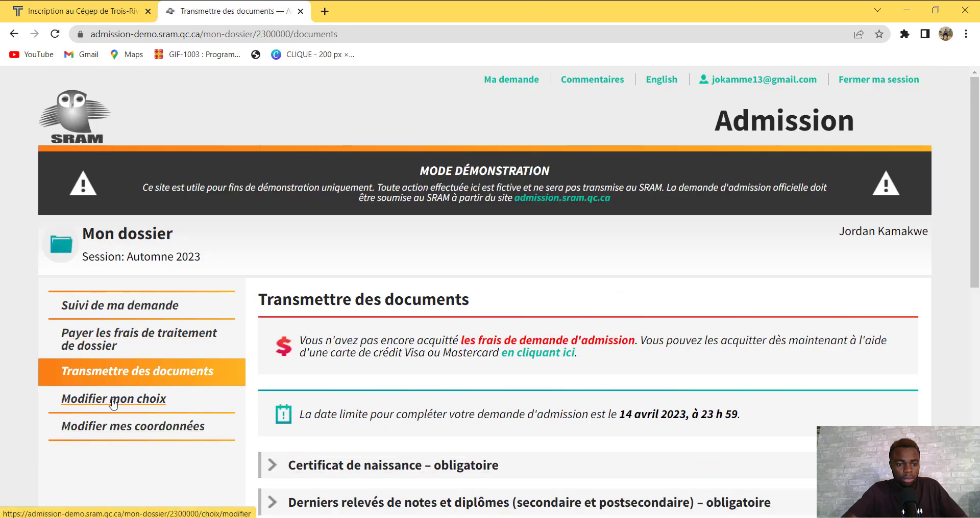
left_click(149, 410)
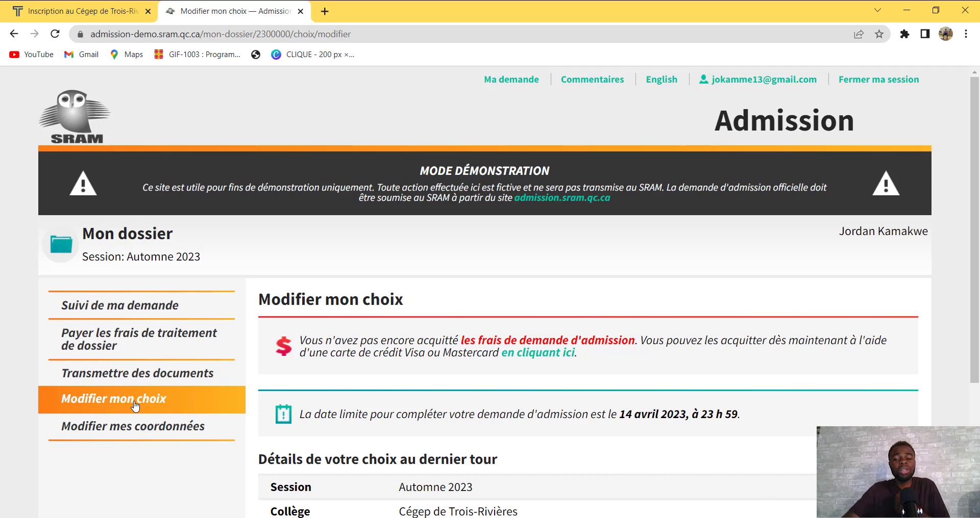
scroll(978, 335, "down", 3)
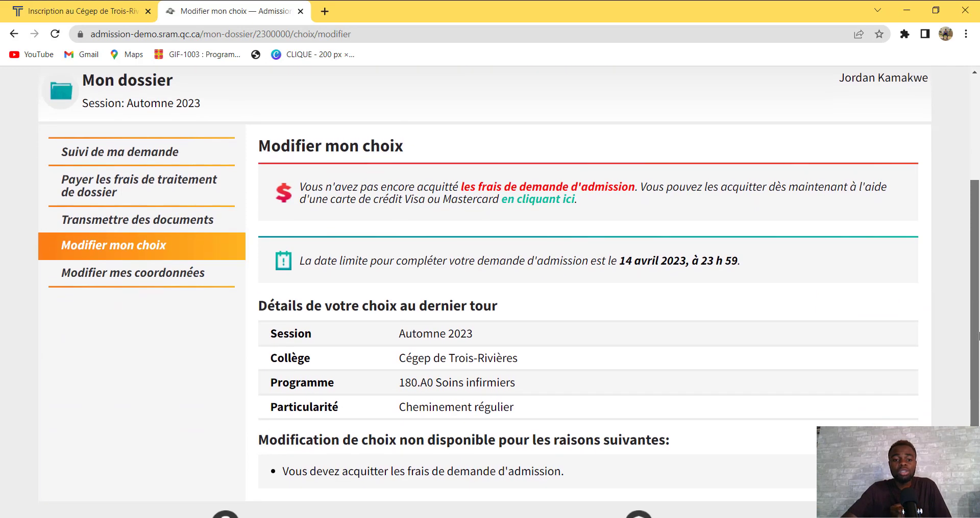
scroll(977, 336, "down", 1)
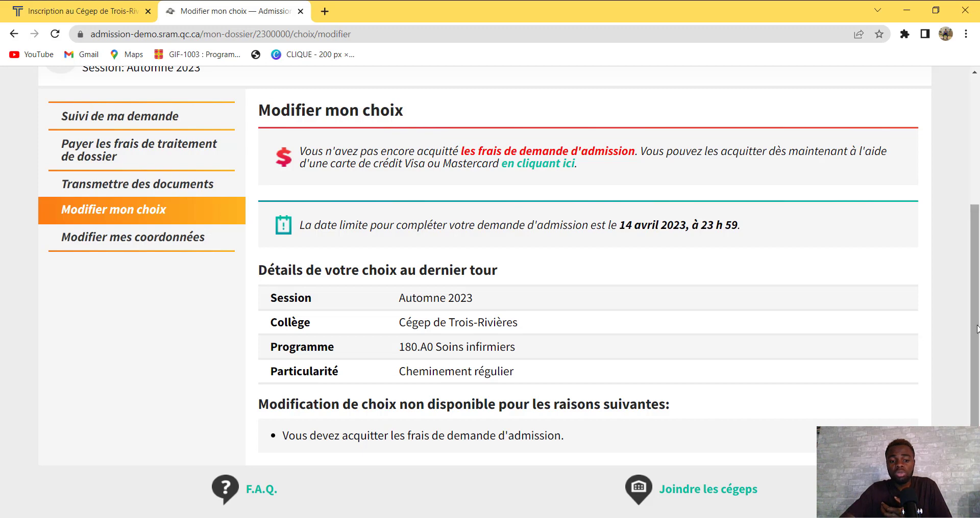
left_click_drag(976, 331, 978, 244)
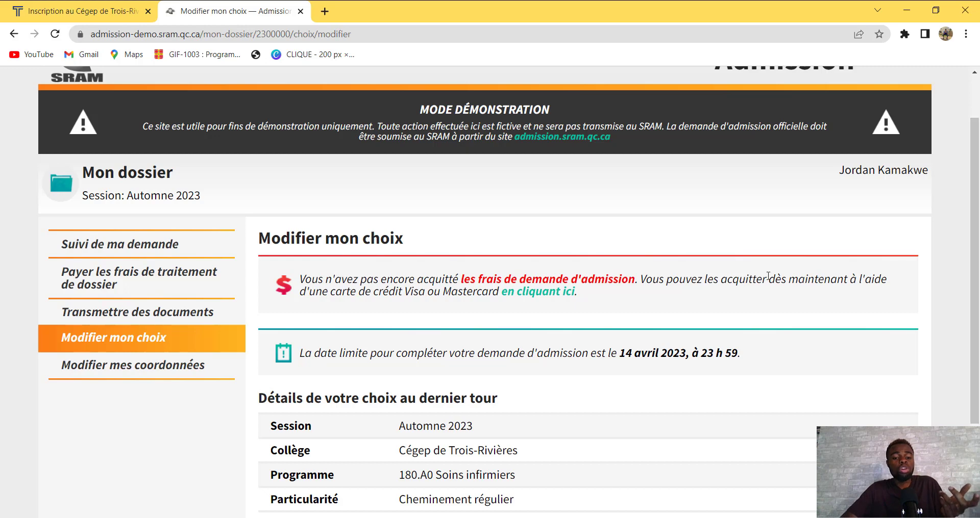
Open Modifier mes coordonnées and scroll through the e-mail, address and phone sections
left_click(158, 374)
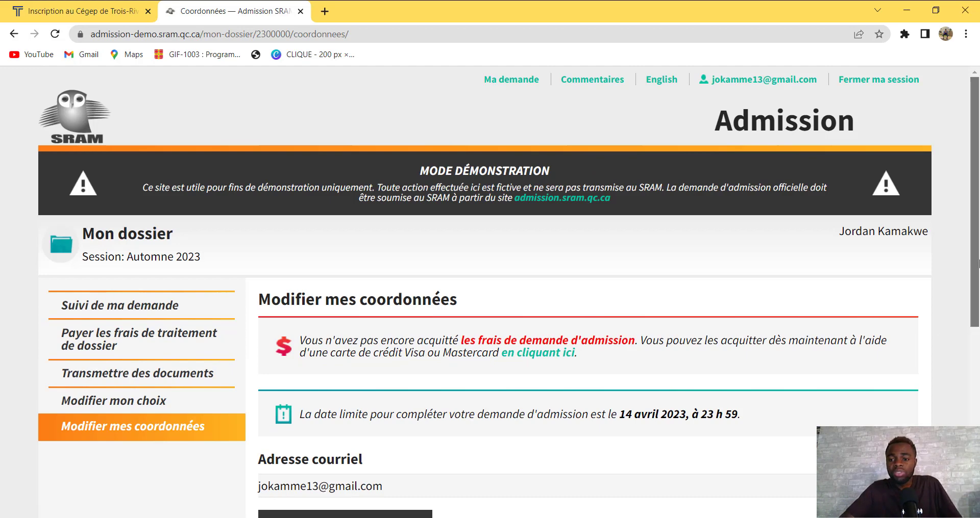
scroll(972, 347, "down", 4)
scroll(767, 398, "up", 2)
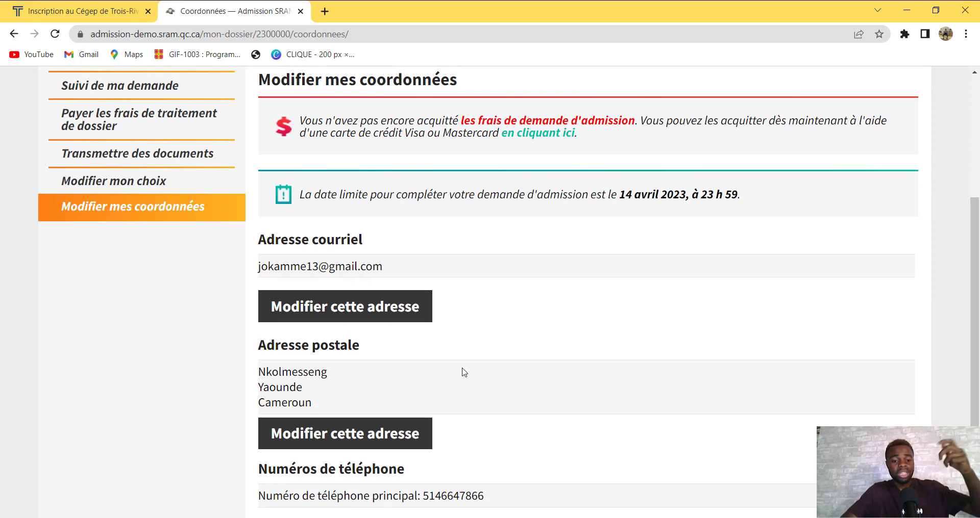
scroll(978, 376, "down", 3)
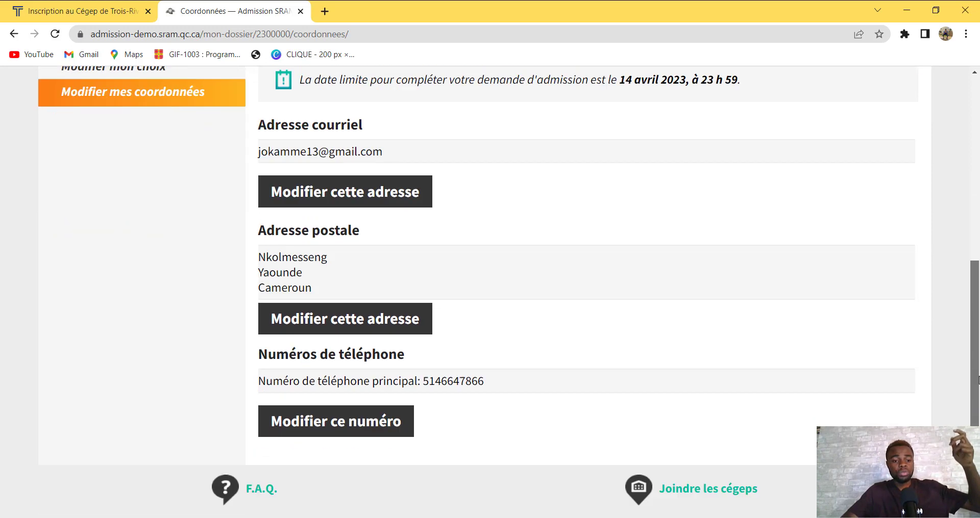
left_click_drag(978, 377, 954, 142)
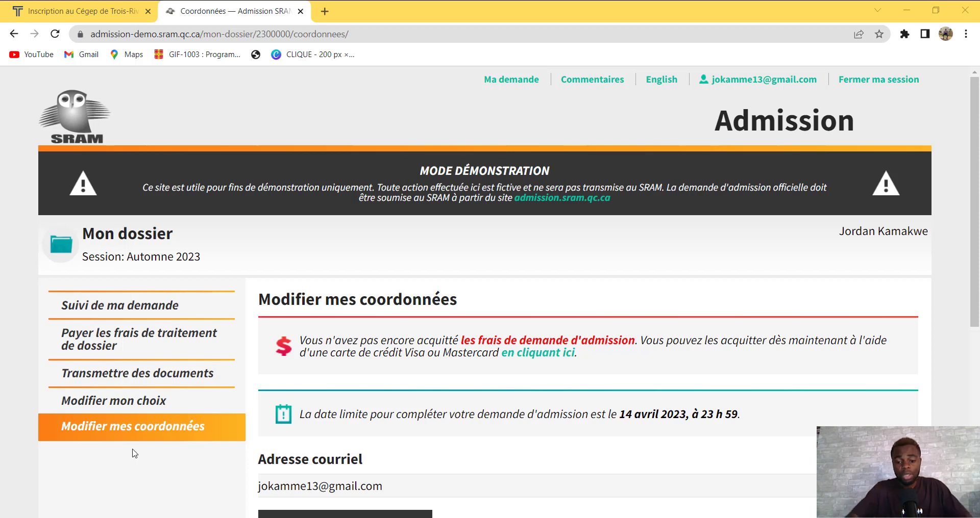
mouse_move(659, 517)
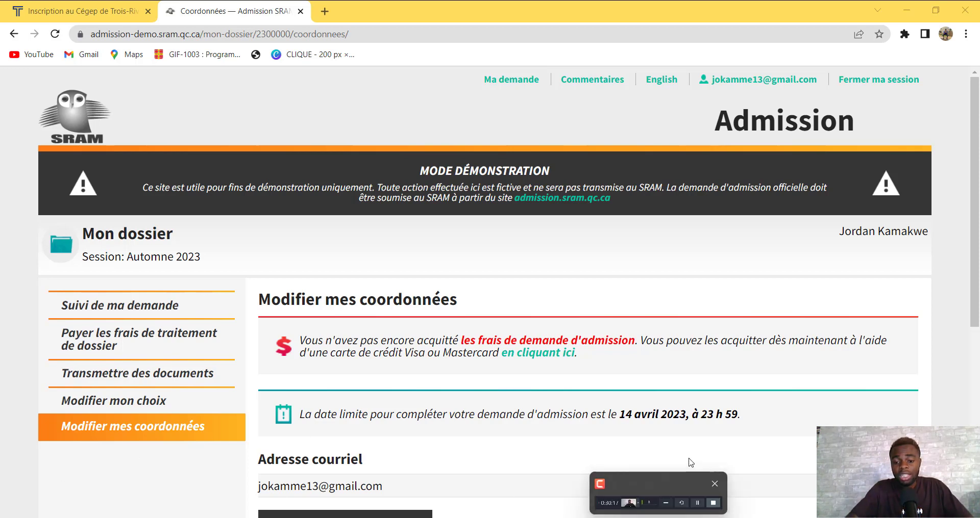
Bring Chrome forward and switch to the Inscription au Cégep de Trois-Rivières tab
left_click(665, 505)
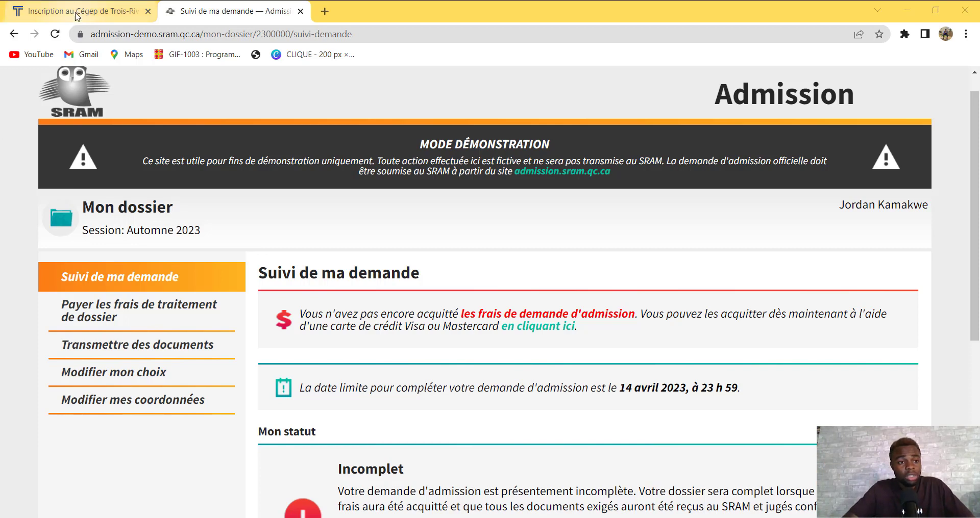
left_click(77, 11)
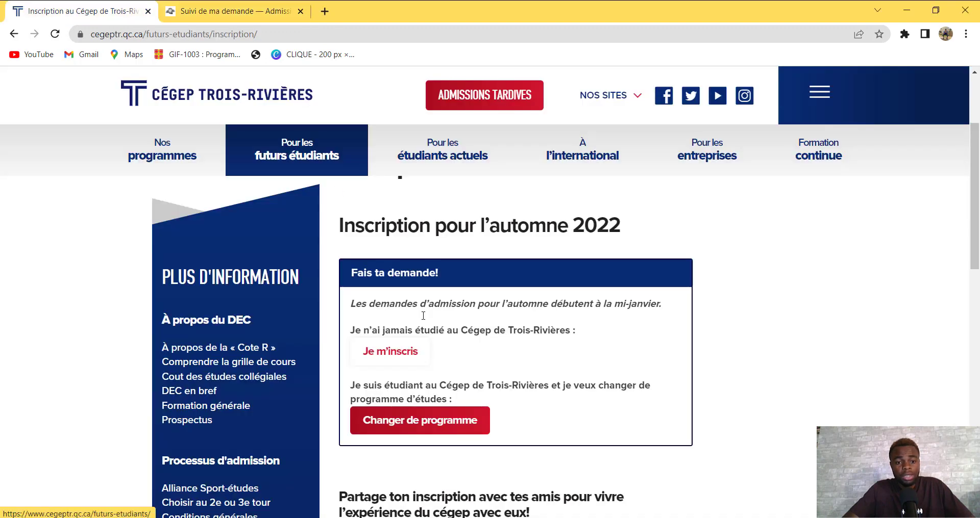
Follow Je m'inscris to admission.sram.qc.ca, then choose Suivre l'état de ma demande
left_click(390, 352)
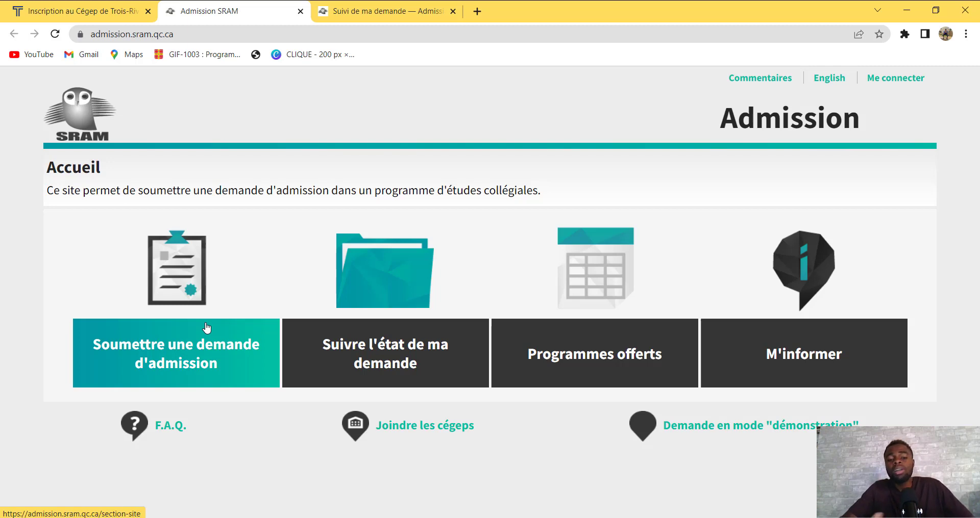
left_click(381, 350)
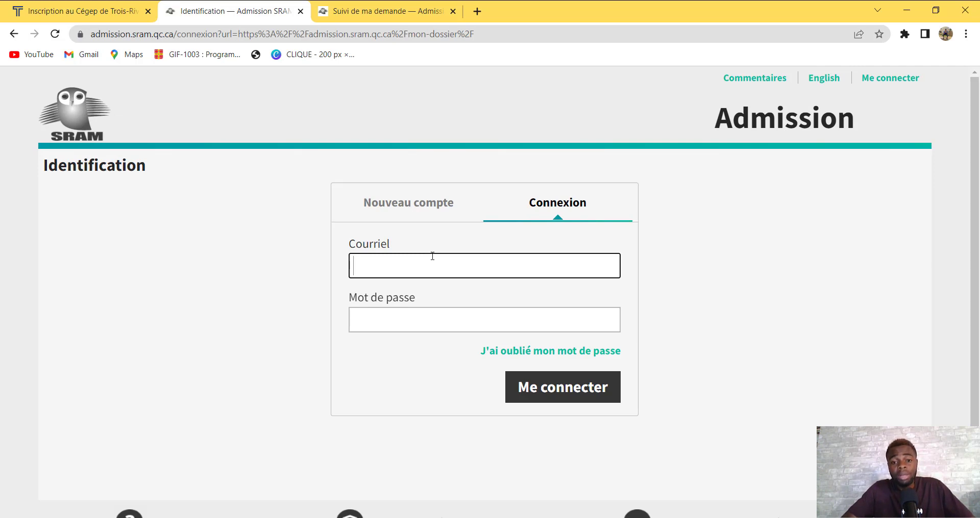
left_click(414, 323)
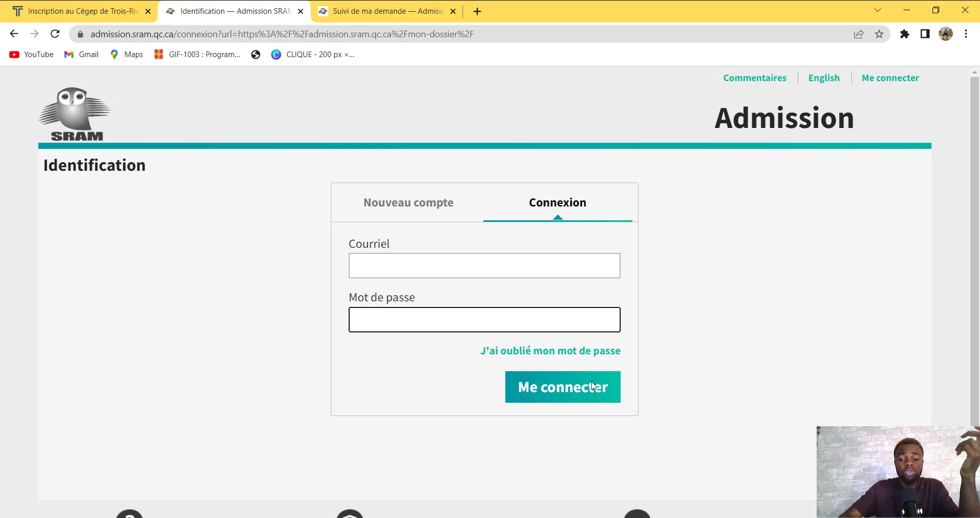
left_click(772, 186)
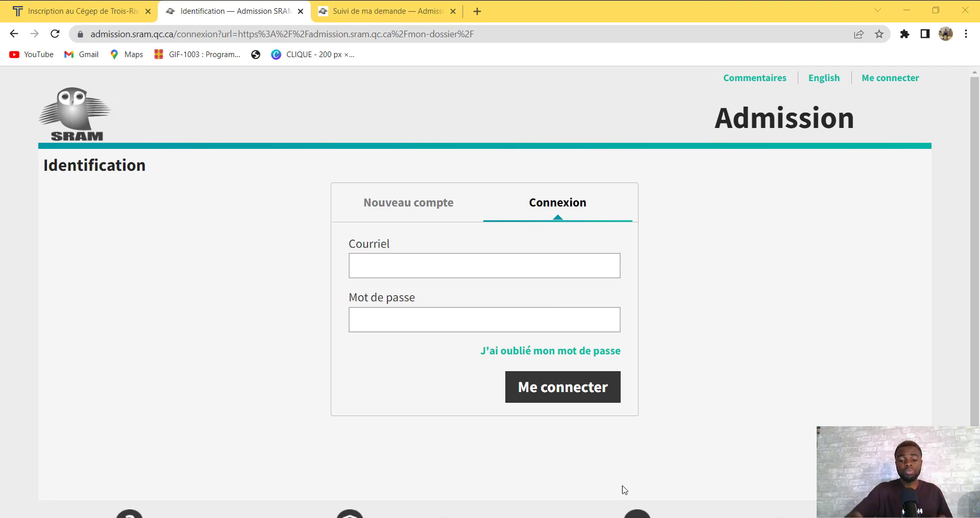
mouse_move(658, 517)
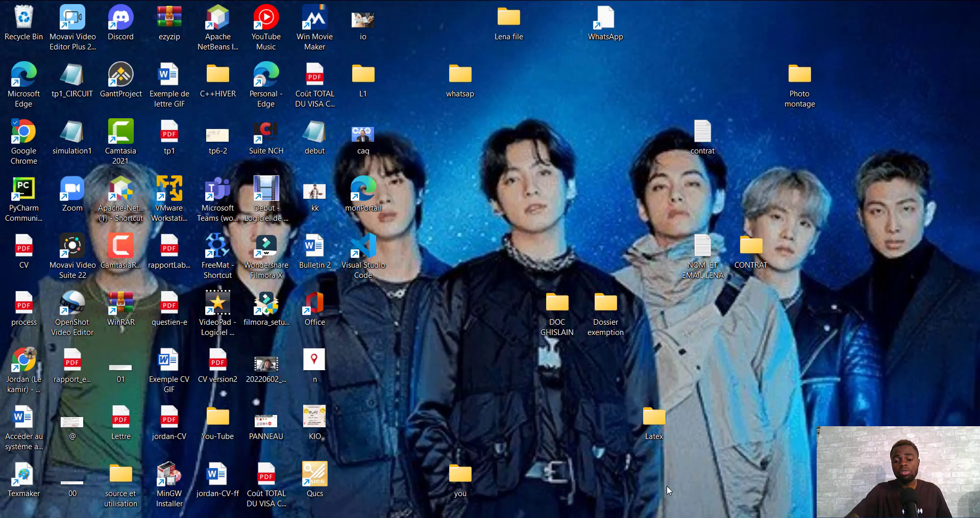